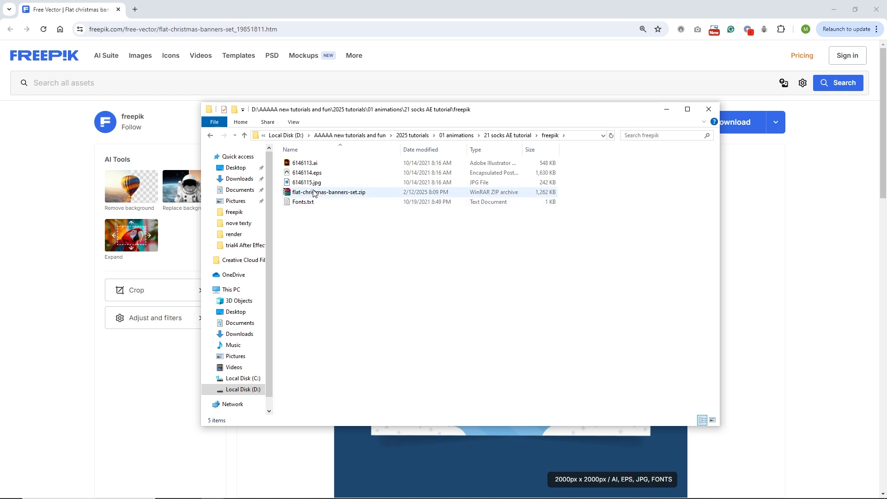
Open 6146113.ai from the freepik folder in Illustrator and dismiss the missing fonts notice without activating or replacing fonts
double_click(306, 164)
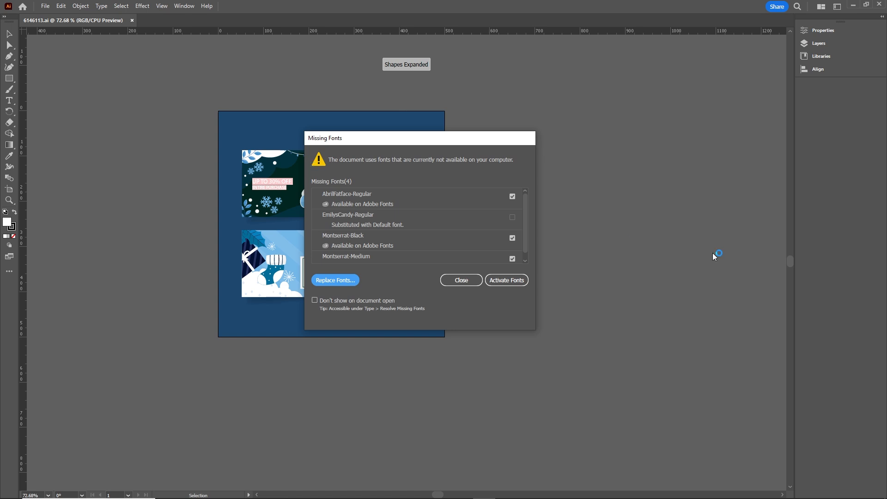
click(465, 280)
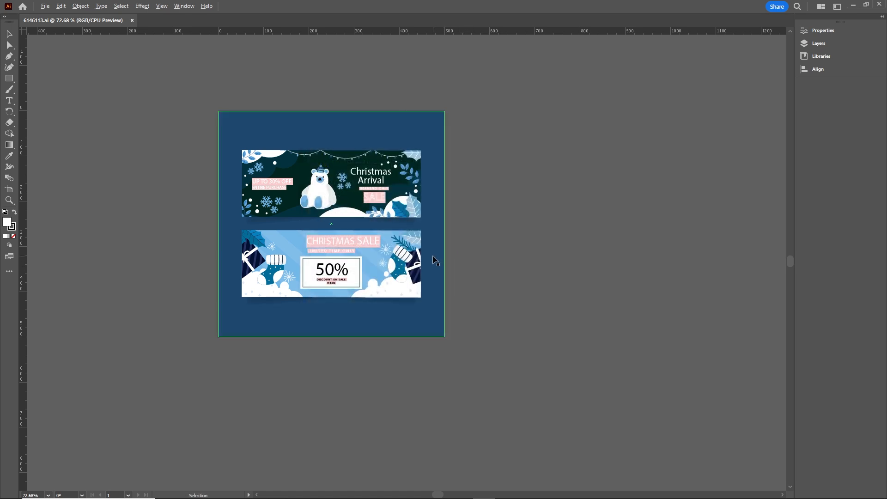
Ungroup the lower Christmas Sale banner and deselect it
scroll(434, 257, up, 2)
drag(401, 276, 498, 254)
scroll(473, 270, up, 1)
click(499, 254)
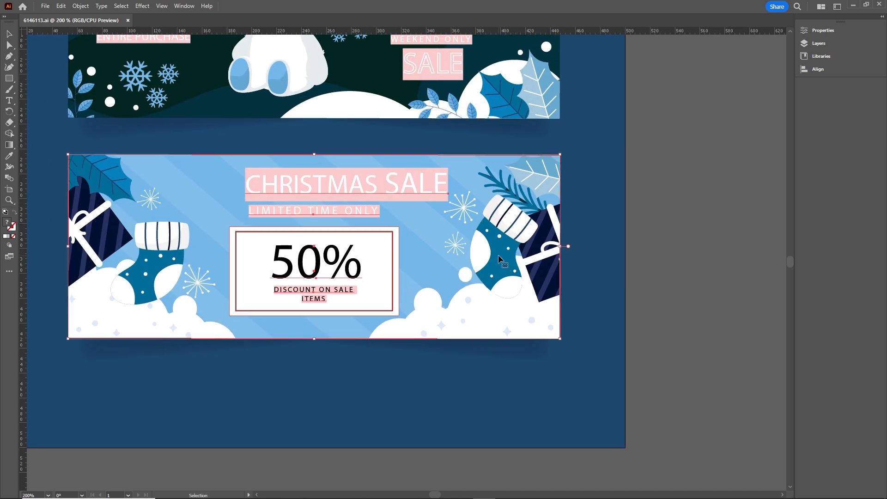
right_click(499, 254)
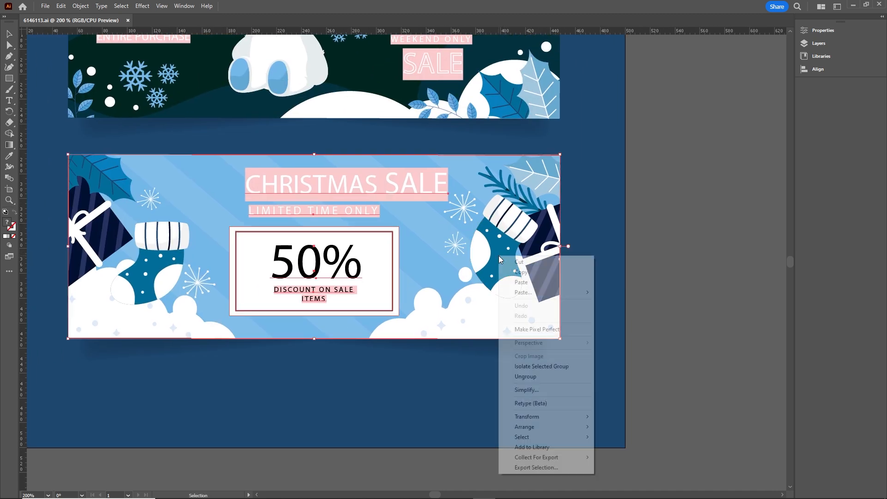
click(526, 377)
click(667, 354)
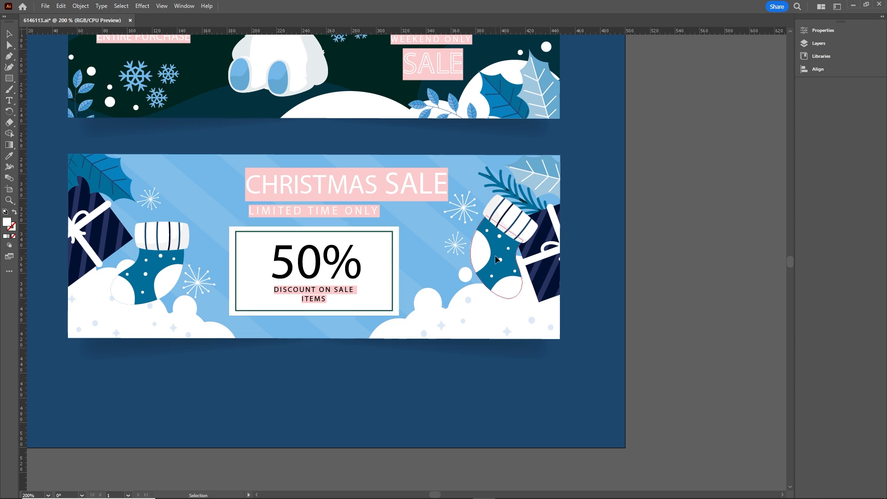
Try to move artwork inside the lower Christmas Sale banner, starting from its right sock
drag(495, 260, 538, 261)
key(ctrl+z)
drag(362, 263, 325, 258)
key(ctrl+z)
click(666, 276)
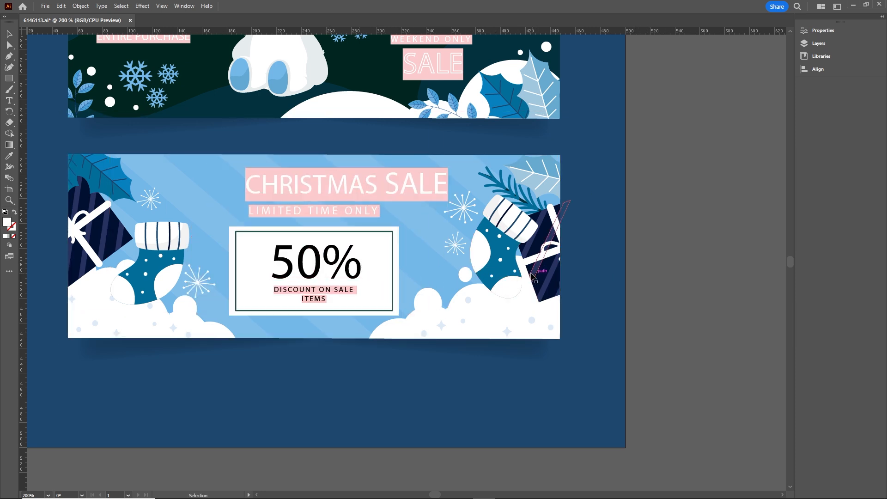
Release the clipping mask on the lower Christmas Sale banner and deselect the artwork
click(497, 264)
right_click(497, 265)
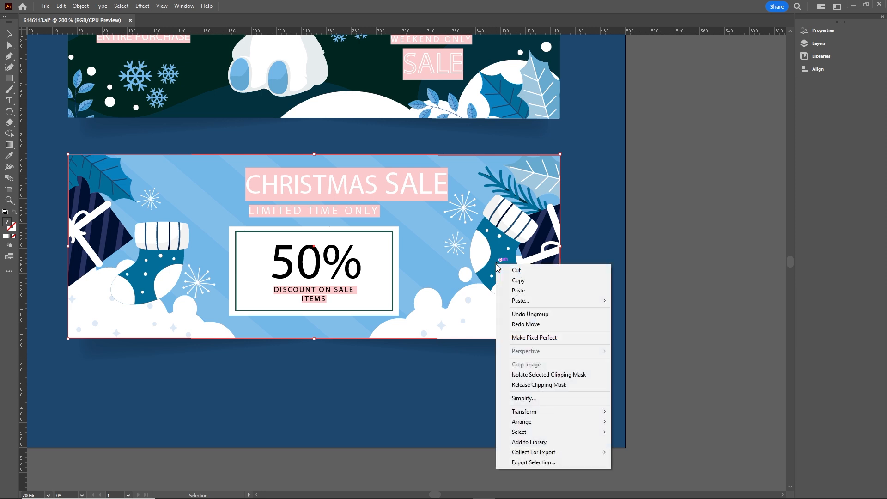
click(534, 390)
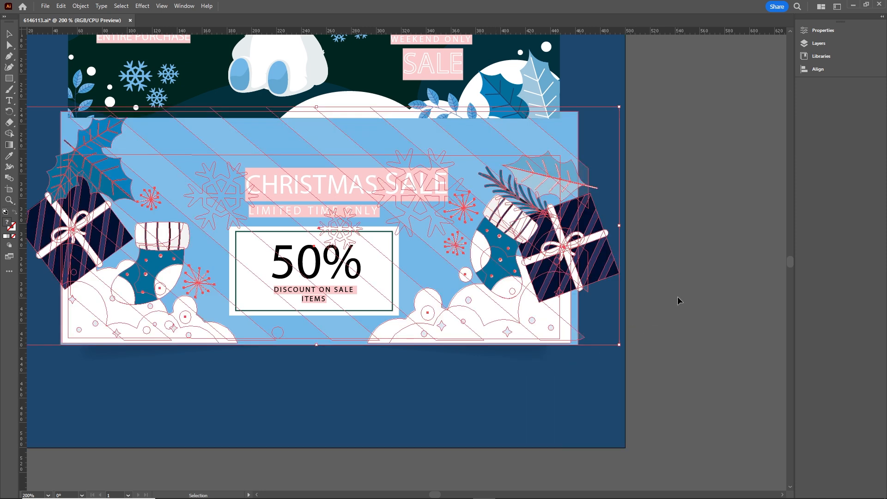
click(667, 310)
Select the banner's right sock and create a new 1920 x 1080 px RGB web document
click(491, 278)
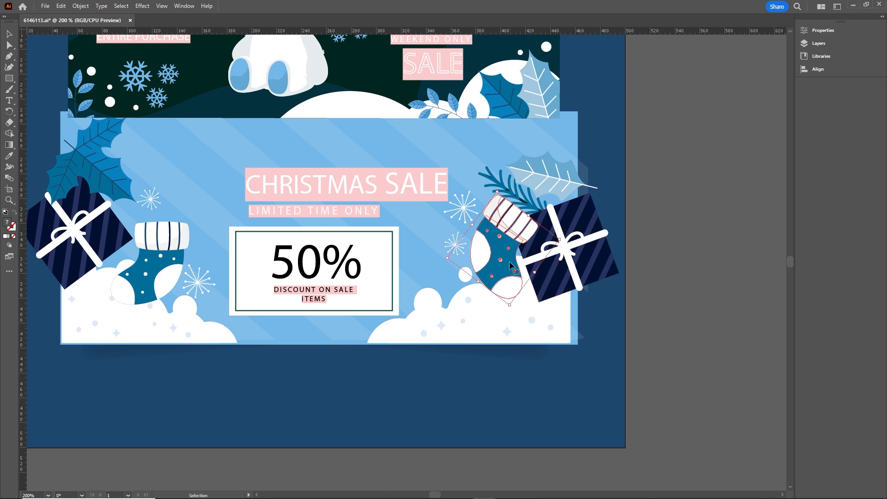
key(ctrl+n)
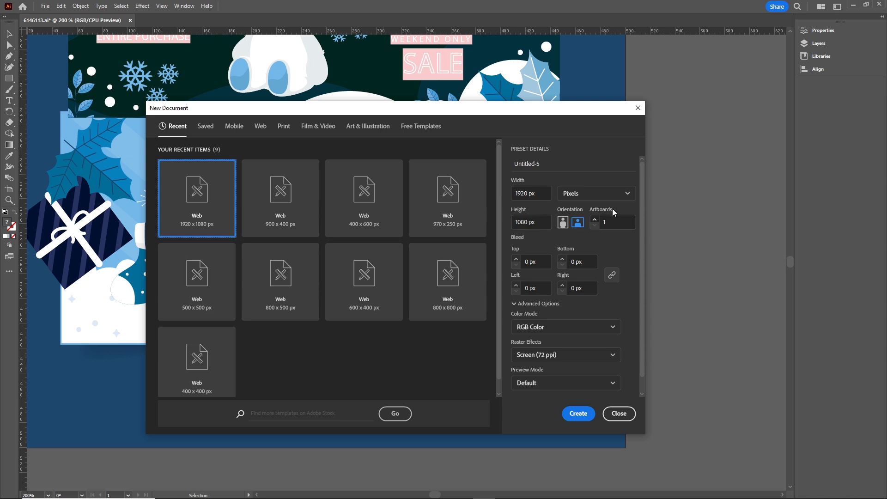
click(579, 415)
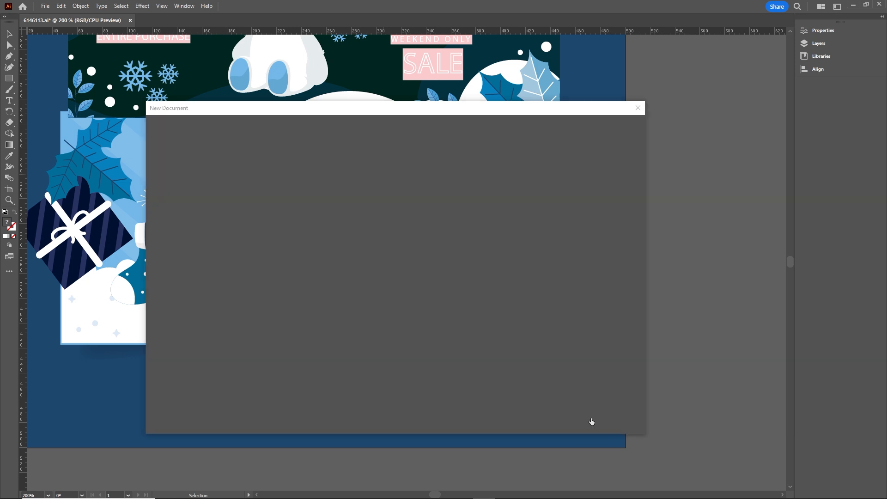
Bring the right sock from the banner file into the new document and place it large near the artboard's lower edge
click(87, 20)
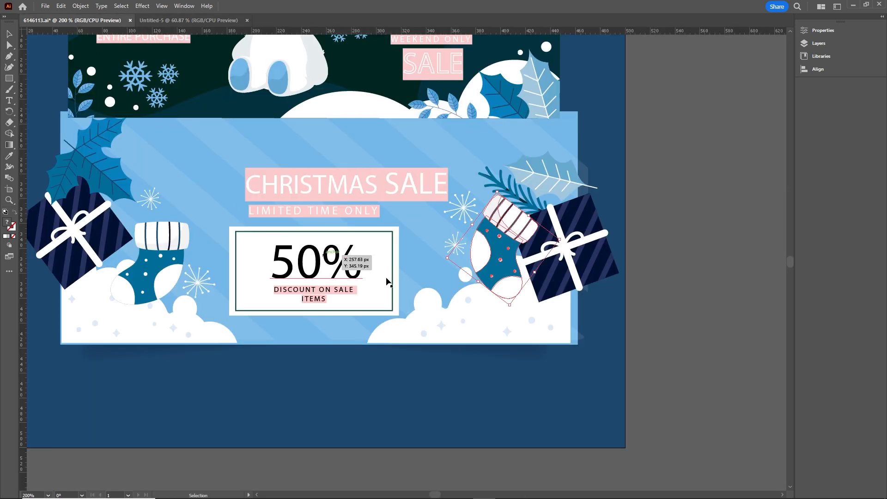
drag(500, 261, 594, 261)
drag(500, 381, 388, 405)
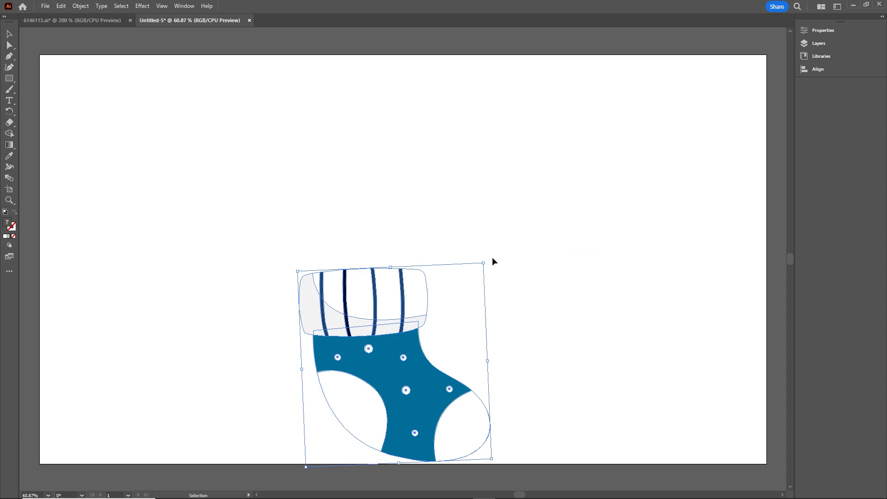
Tilt the sock counter-clockwise and nudge it down until its sole rests on the artboard's lower edge
drag(488, 263, 475, 253)
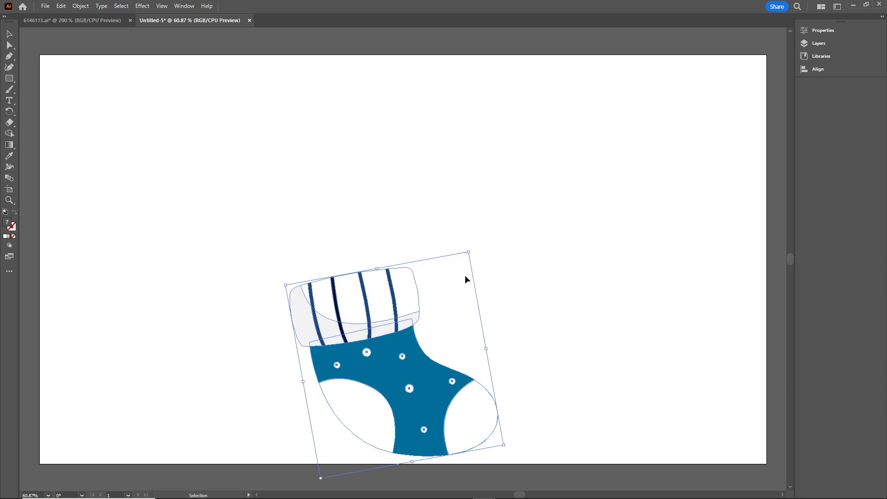
key(Down)
key(Down)
key(Down)
key(Down)
key(Down)
key(Down)
key(Down)
key(Down)
key(Down)
key(Down)
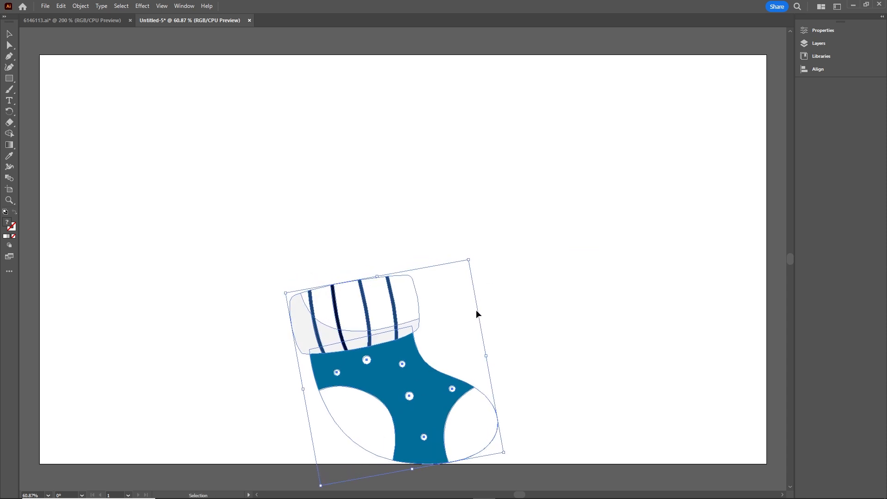
click(531, 318)
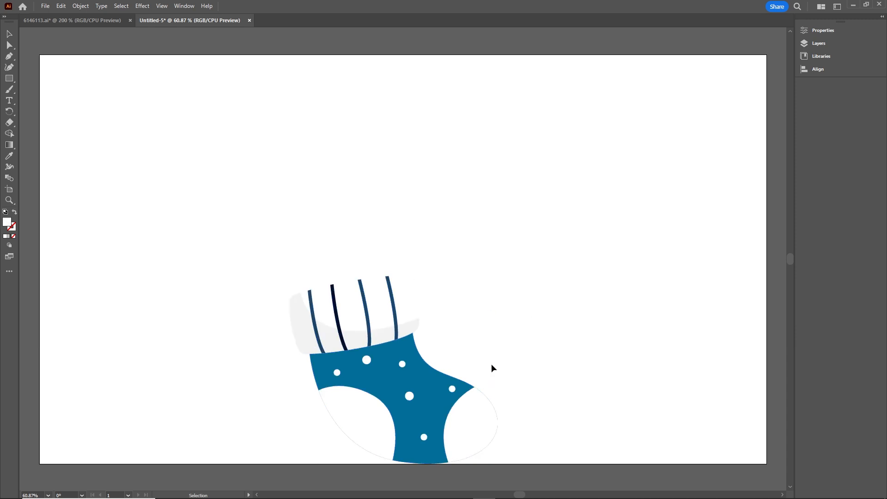
Enlarge the sock slightly while keeping its sole near the artboard's lower edge
click(395, 401)
drag(469, 259, 476, 249)
click(641, 391)
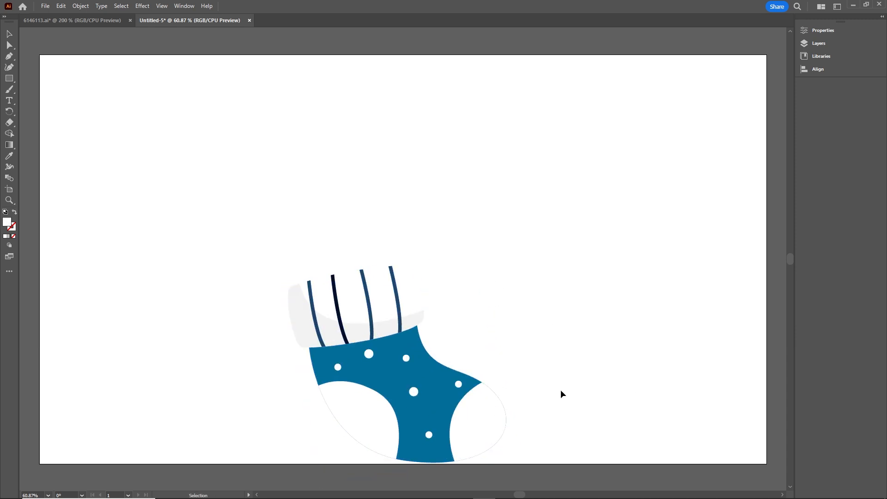
Duplicate the sock and place the copy beside it to the right at the same height
click(436, 384)
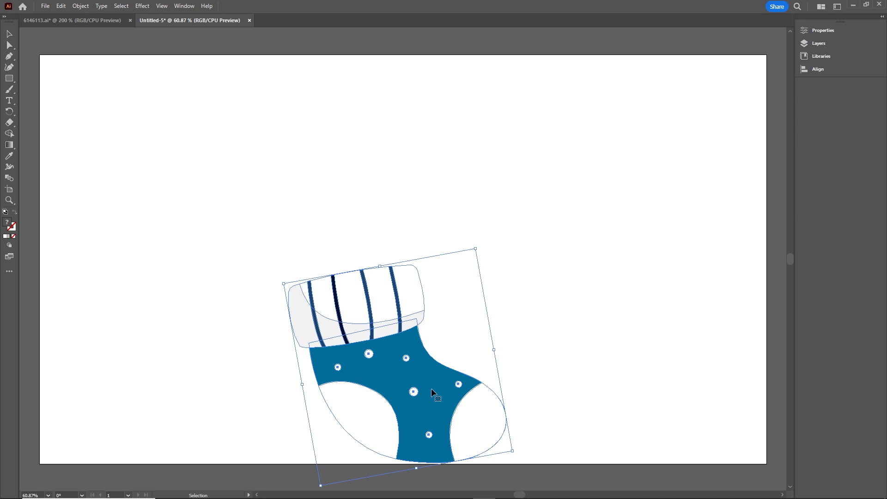
drag(432, 389, 644, 392)
click(400, 153)
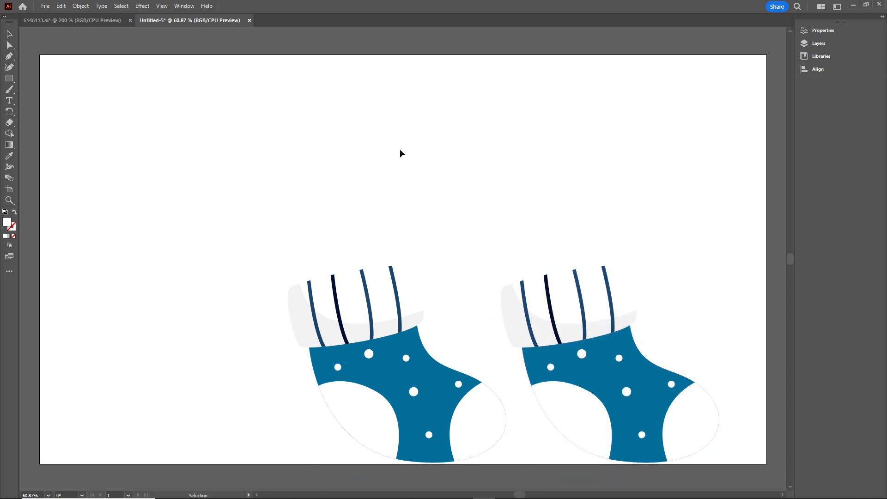
Bring the banner's right gift box into the sock document and enlarge it above and to the left of the socks
click(78, 19)
click(582, 260)
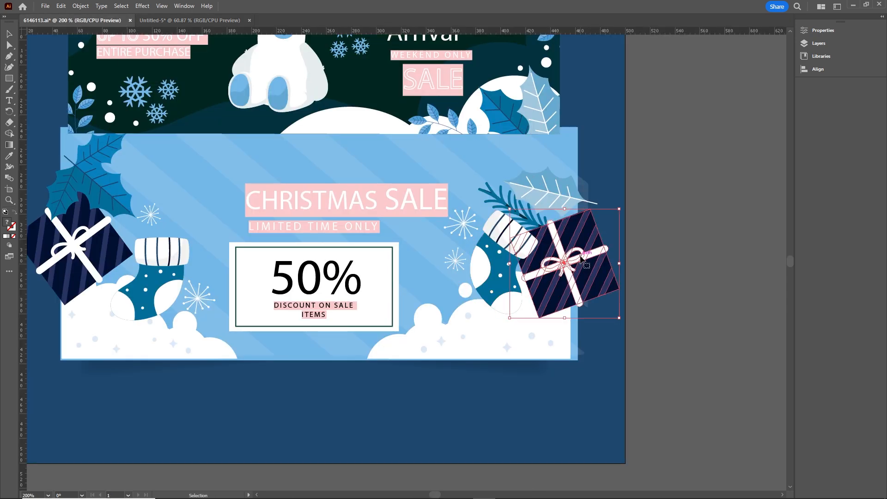
drag(580, 251, 484, 116)
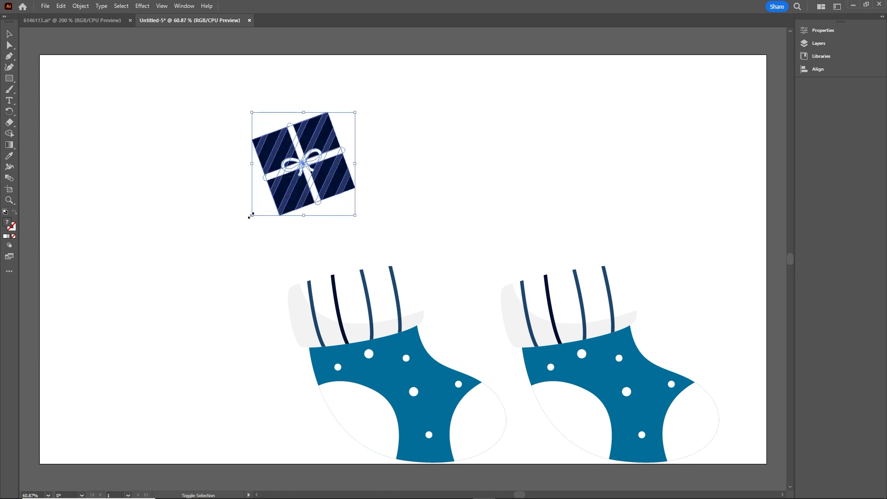
drag(251, 215, 189, 278)
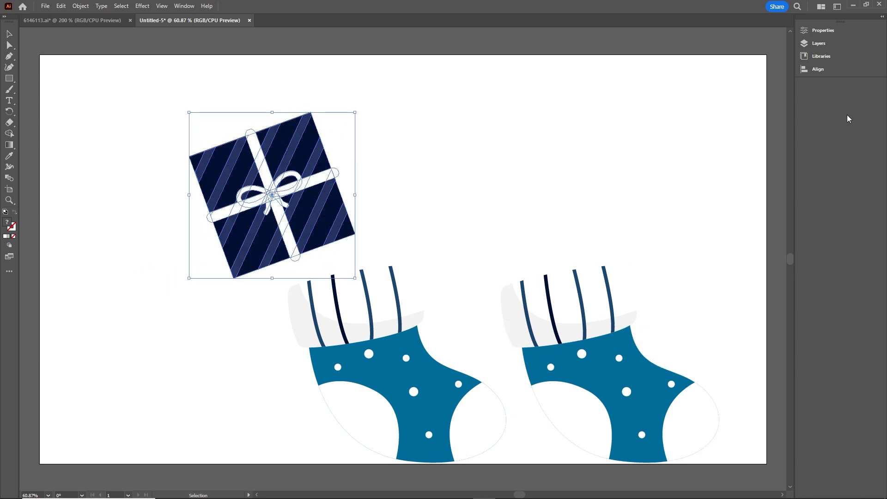
Release the gift and sock groups in Layer 1 to separate layers as a sequence
click(817, 43)
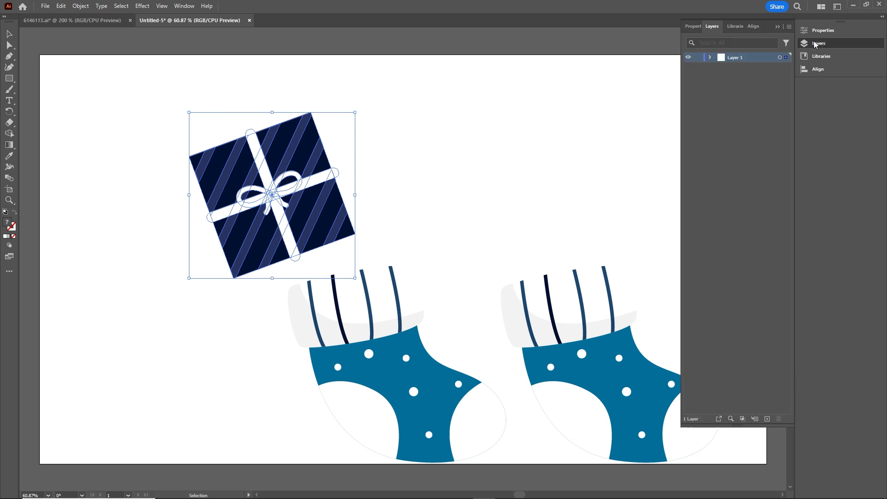
click(710, 57)
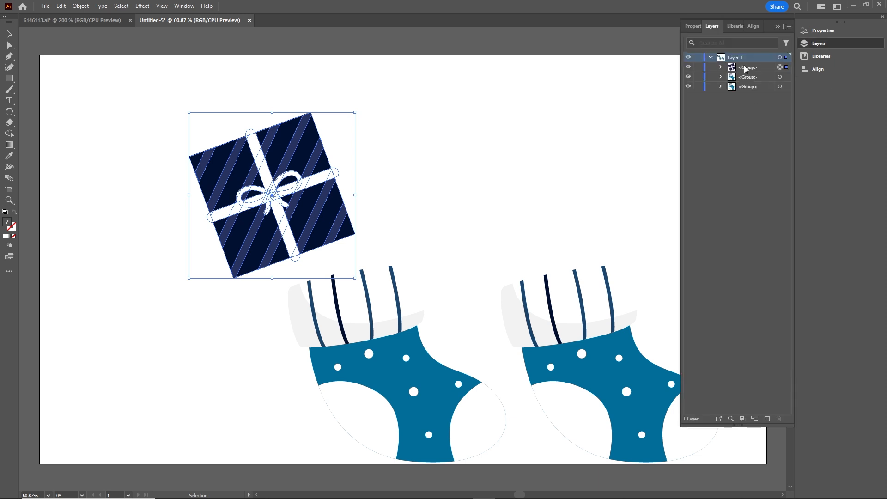
click(714, 57)
click(789, 27)
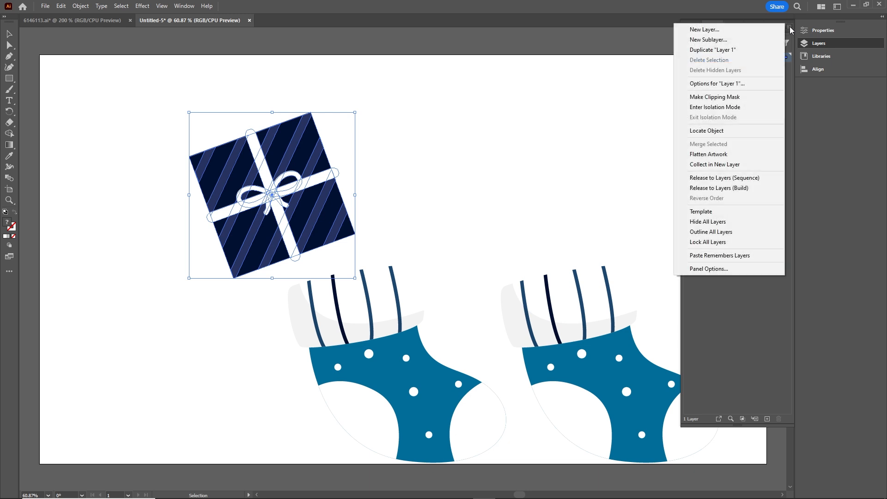
click(732, 178)
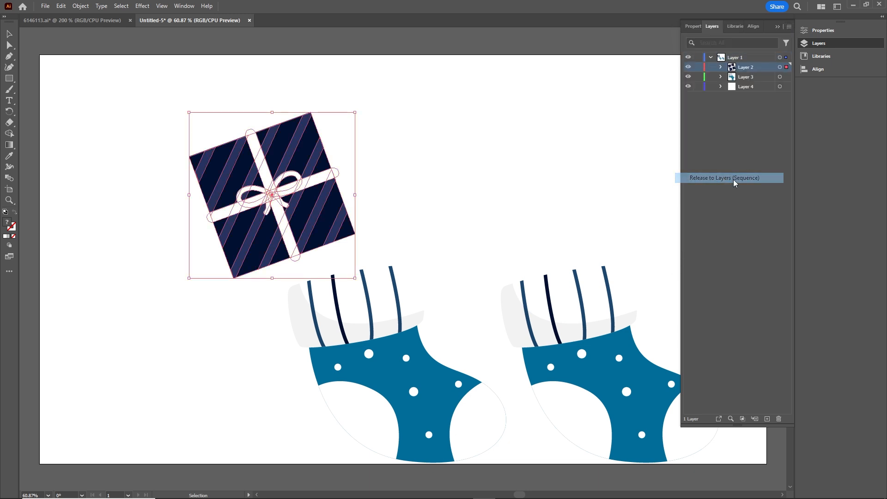
Move Layer 2, Layer 3 and Layer 4 out of Layer 1 to the top level, and delete the emptied Layer 1
shift+click(746, 87)
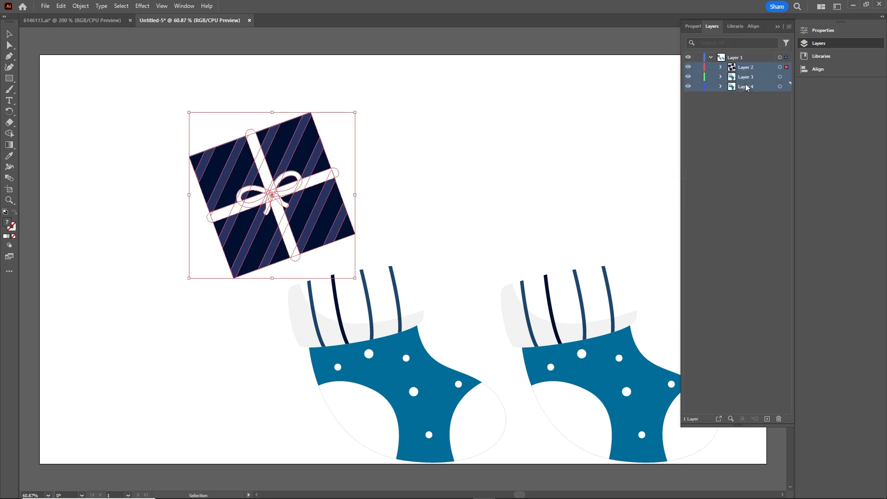
drag(747, 81, 744, 184)
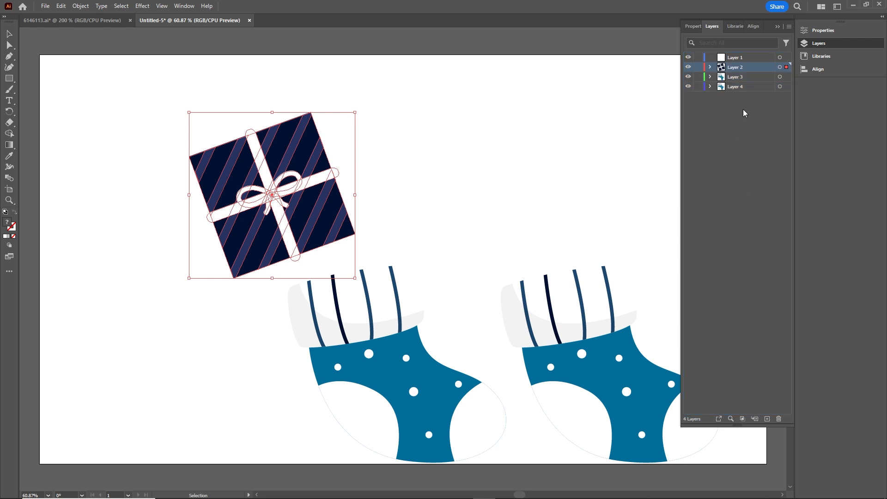
click(737, 59)
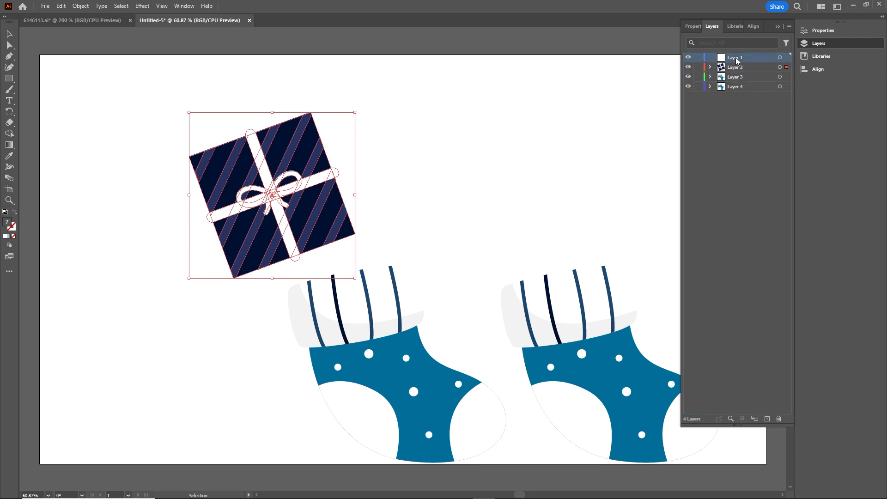
click(779, 419)
key(a)
Start saving the document and browse to the 21 socks AE tutorial folder inside 01 animations
key(ctrl+s)
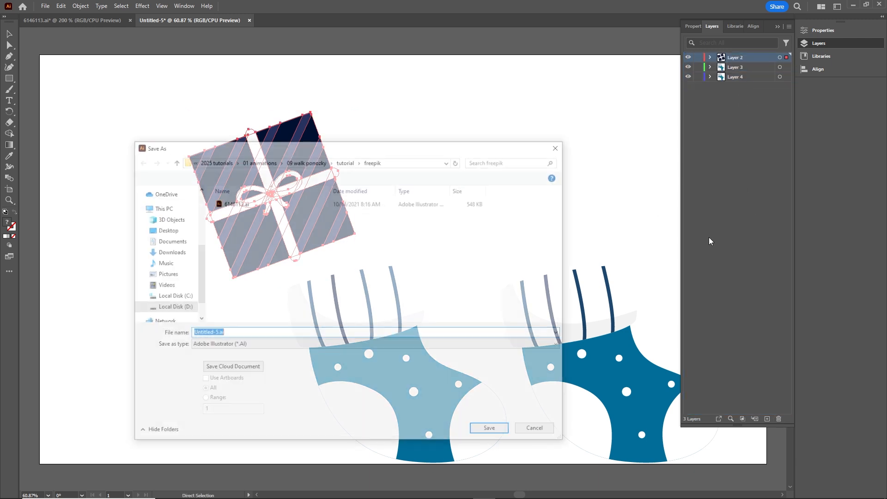
click(272, 161)
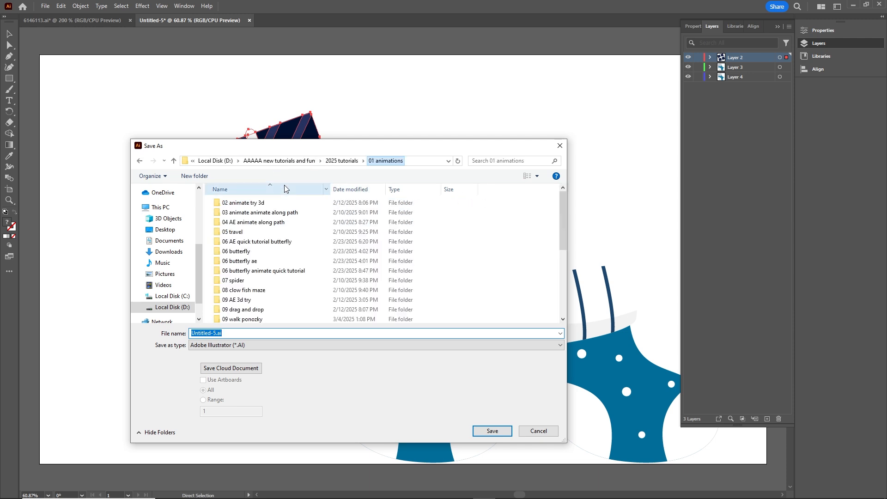
scroll(335, 272, down, 3)
click(255, 292)
double_click(254, 292)
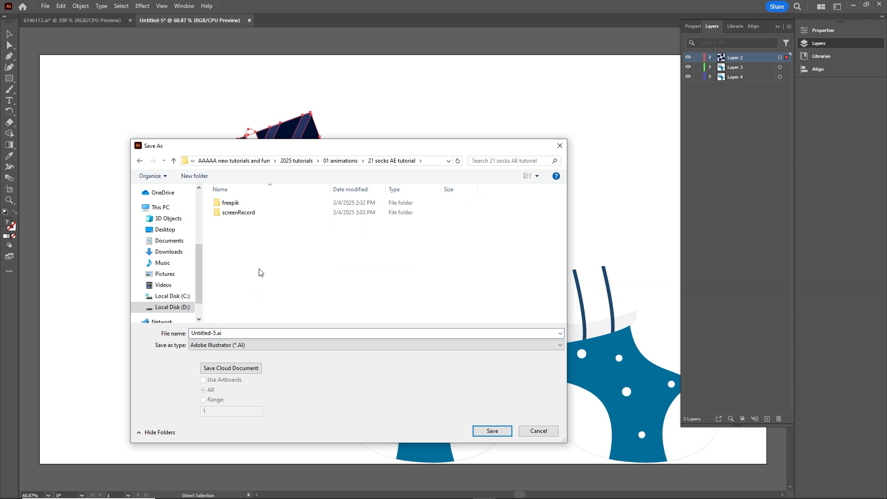
Create a new folder named ai inside the 21 socks AE tutorial folder
right_click(234, 233)
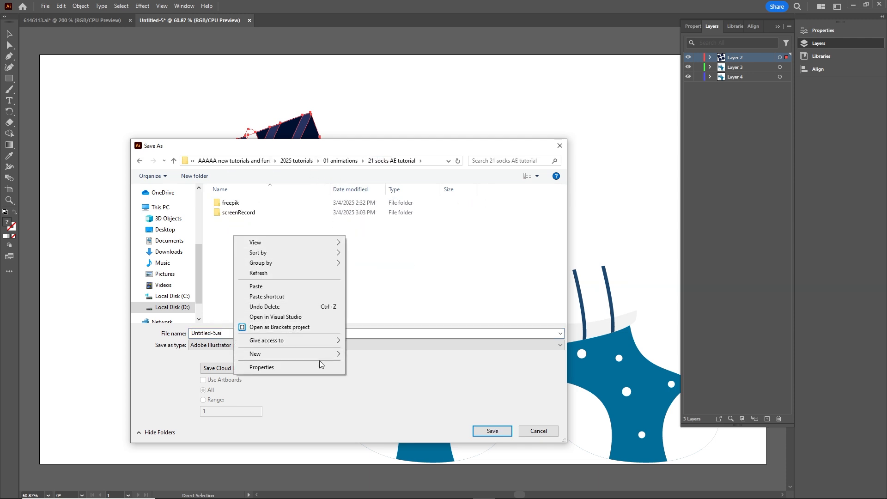
mouse_move(330, 357)
click(370, 358)
text(ai)
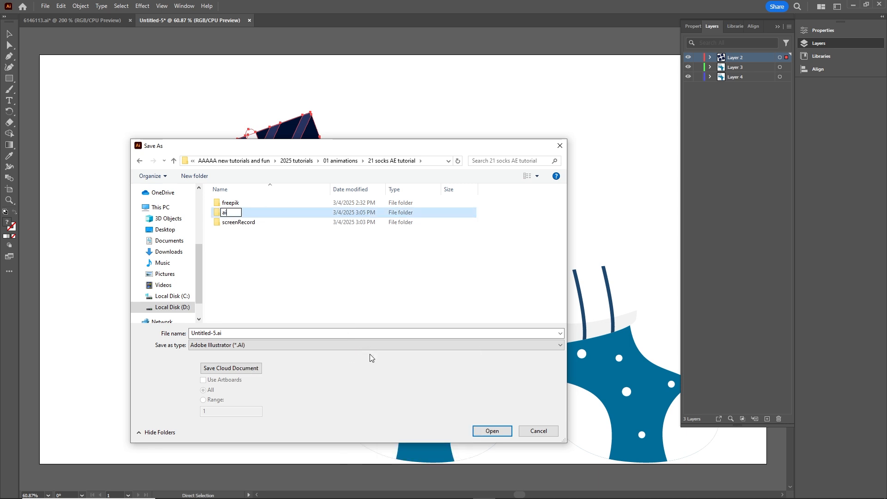
key(Return)
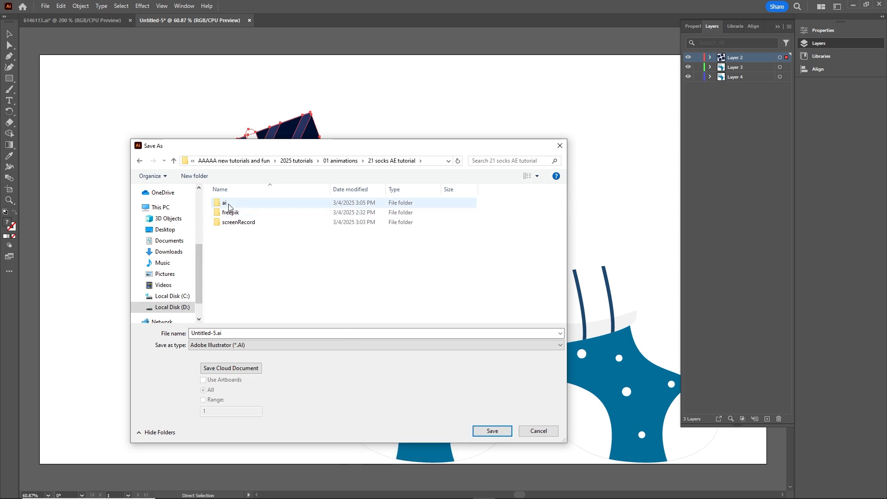
Save the document as socks in the ai folder in Adobe Illustrator format, keeping the default Illustrator 2020 options
double_click(228, 203)
double_click(231, 333)
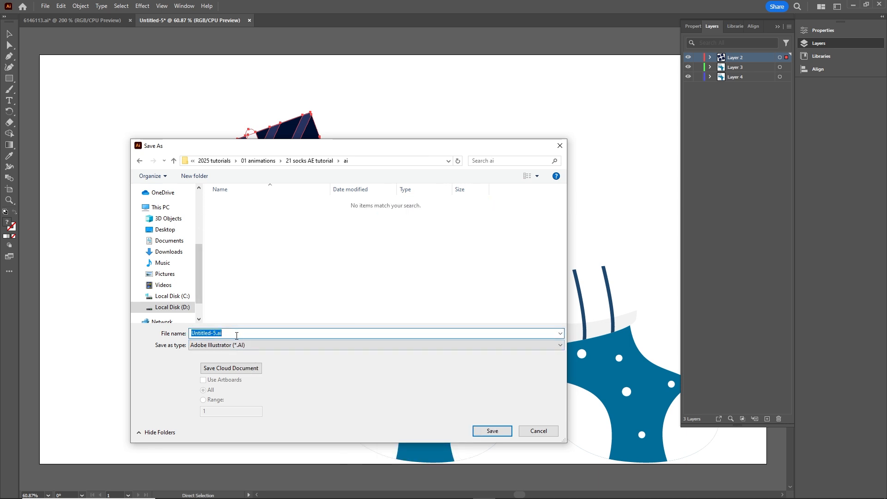
text(socks)
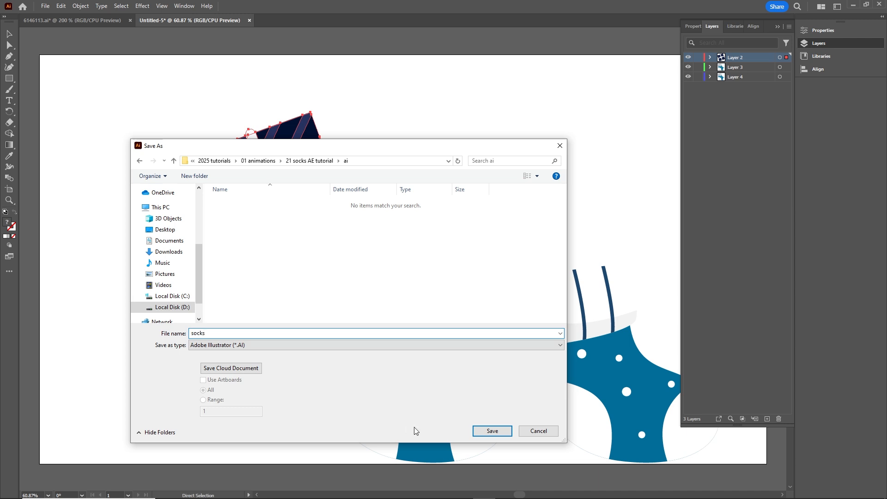
click(486, 431)
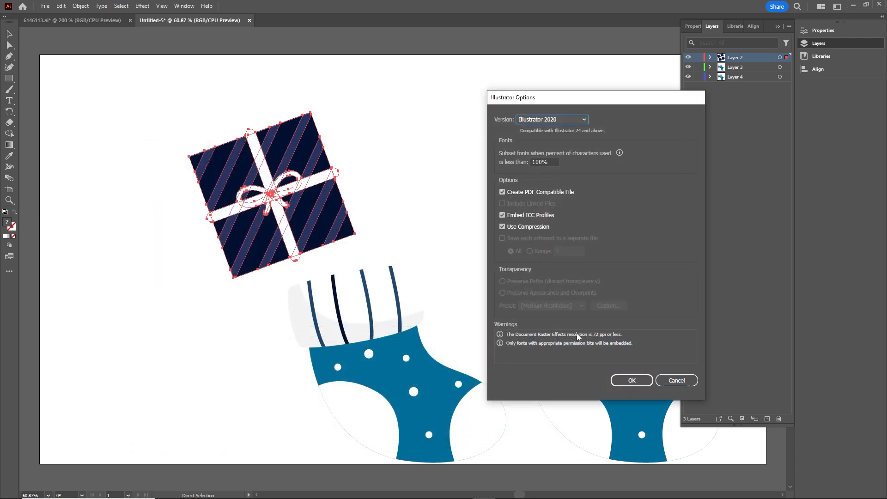
click(632, 380)
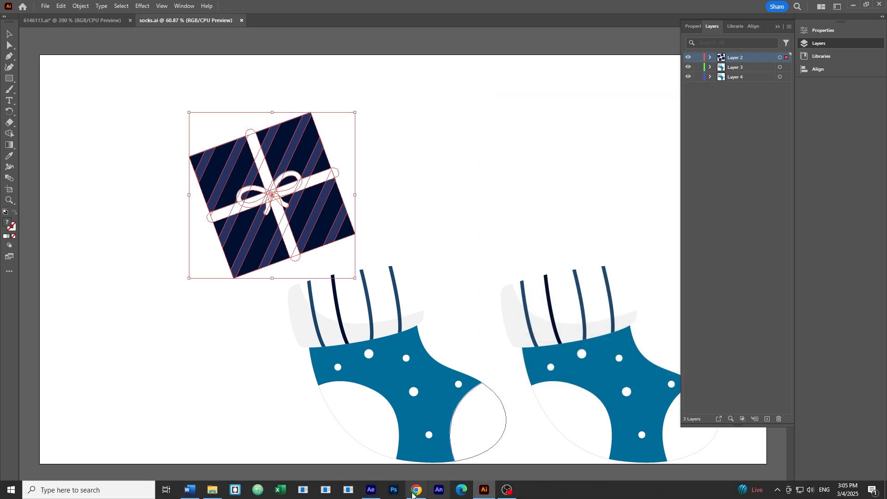
Switch to After Effects, maximize its window, and reset the Standard workspace to its saved layout
click(371, 490)
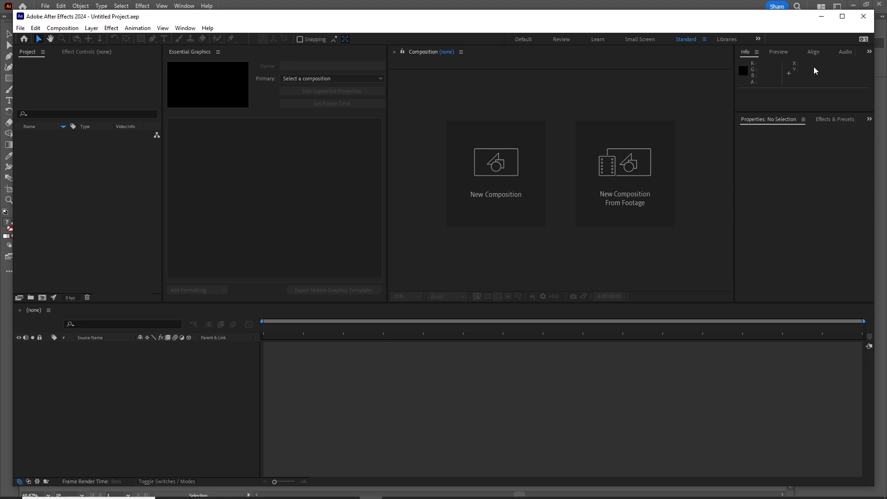
click(842, 16)
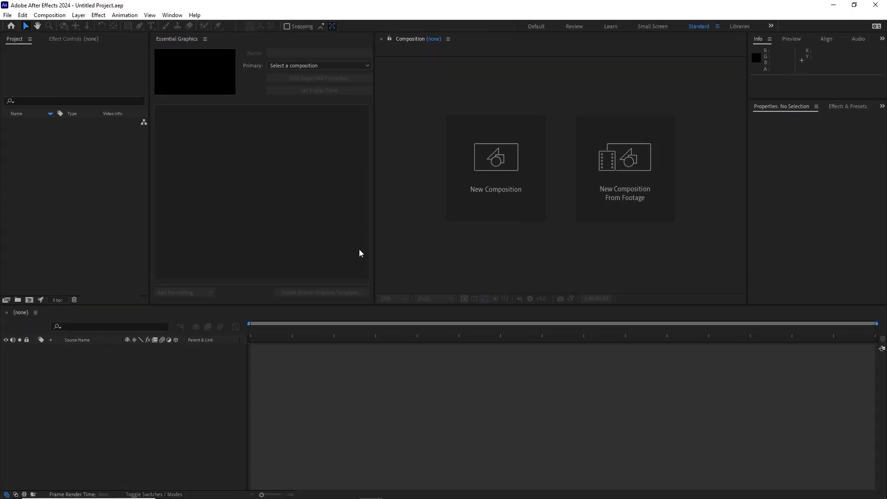
click(172, 14)
mouse_move(231, 27)
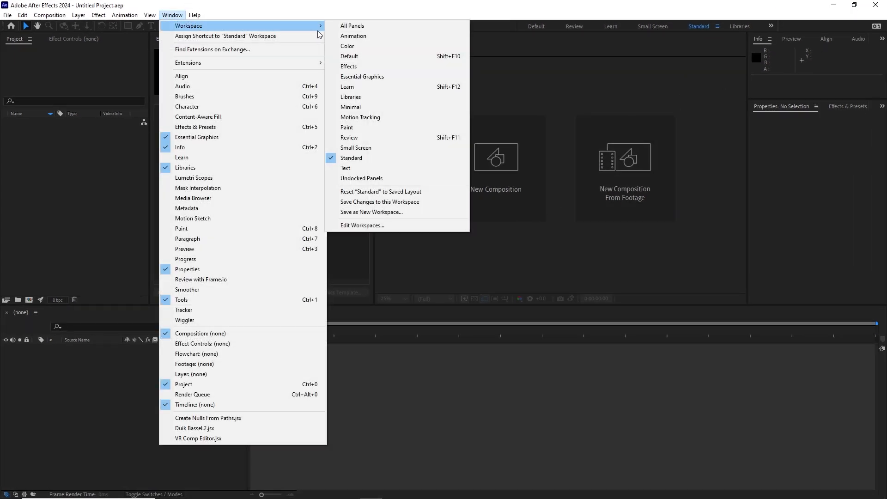
click(383, 192)
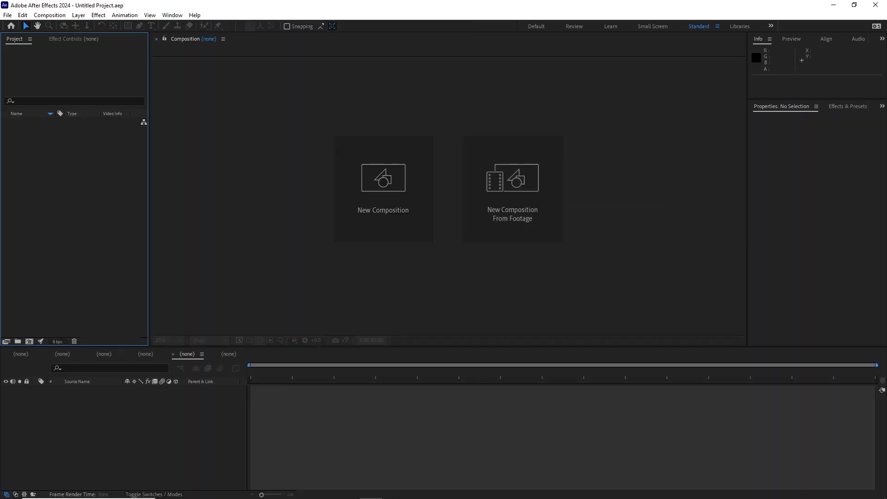
Import socks.ai from the ai folder as a composition with Layer Size footage dimensions, and open the socks composition
mouse_move(215, 489)
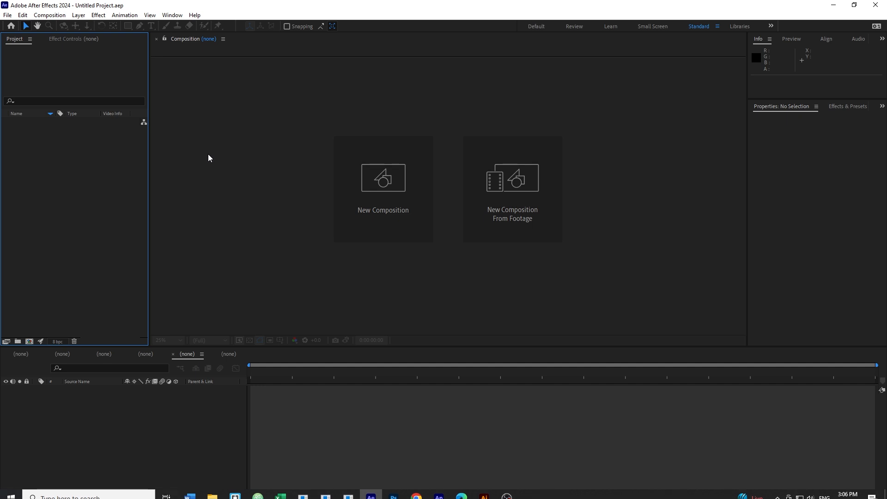
click(213, 489)
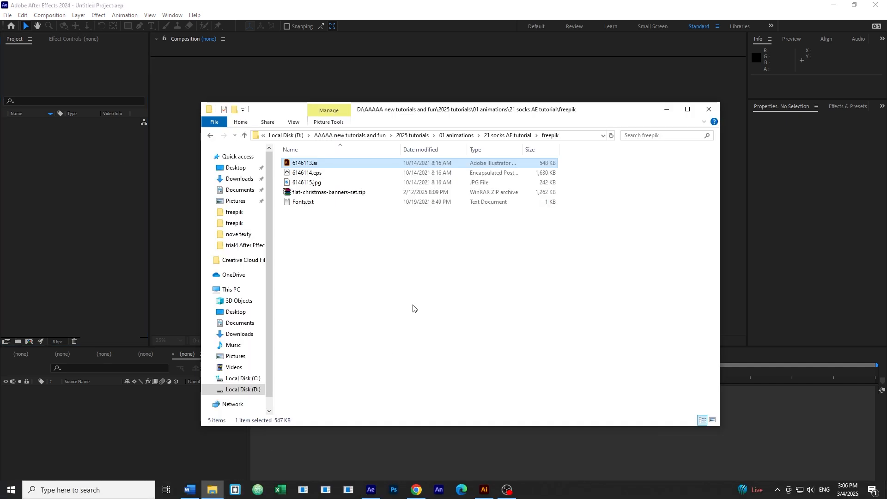
click(523, 136)
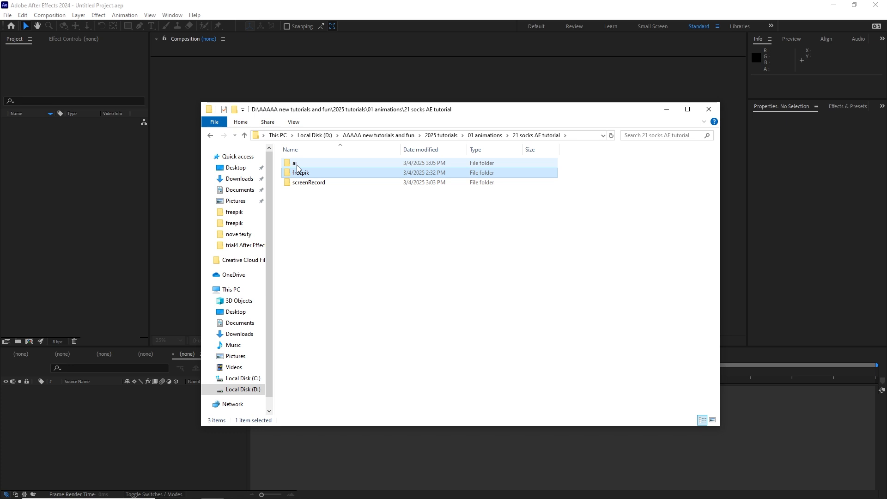
double_click(296, 164)
drag(302, 165, 59, 188)
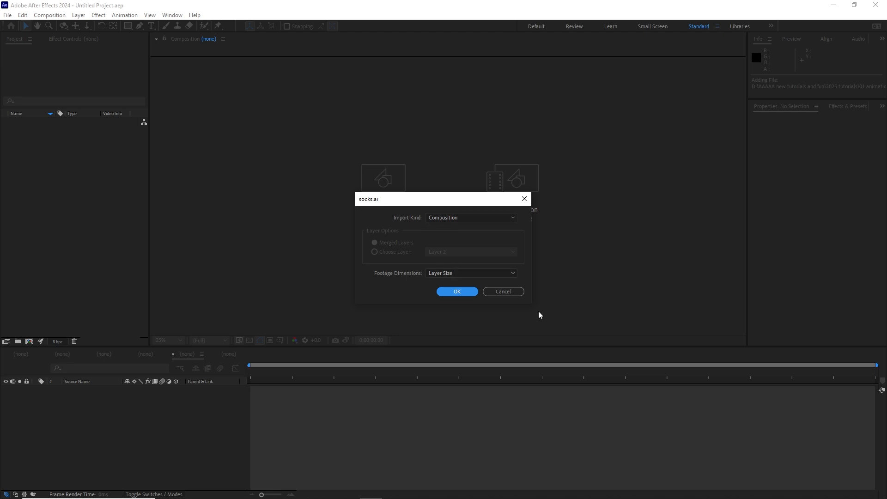
click(457, 292)
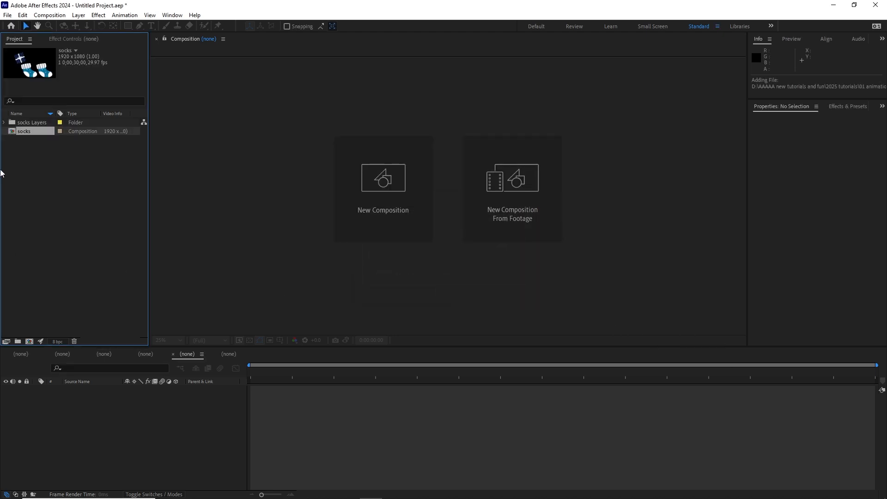
double_click(13, 132)
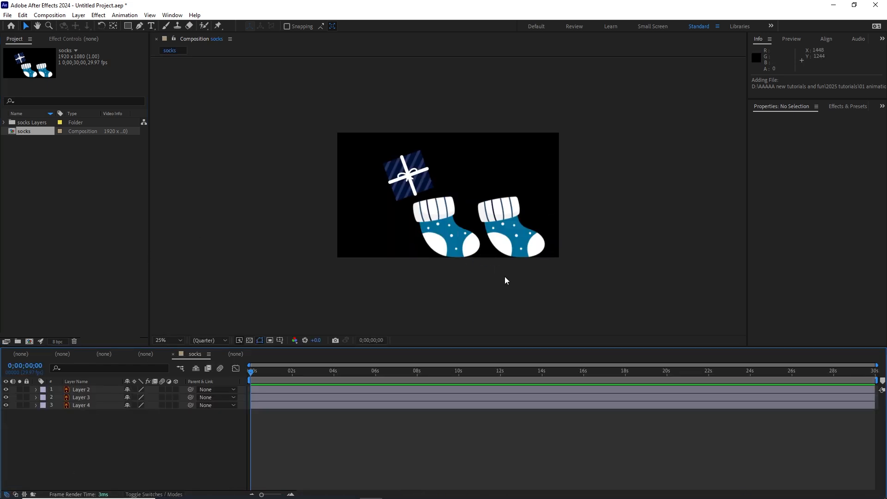
Create a new composition-size solid in light blue, colour 46ABDF
click(79, 15)
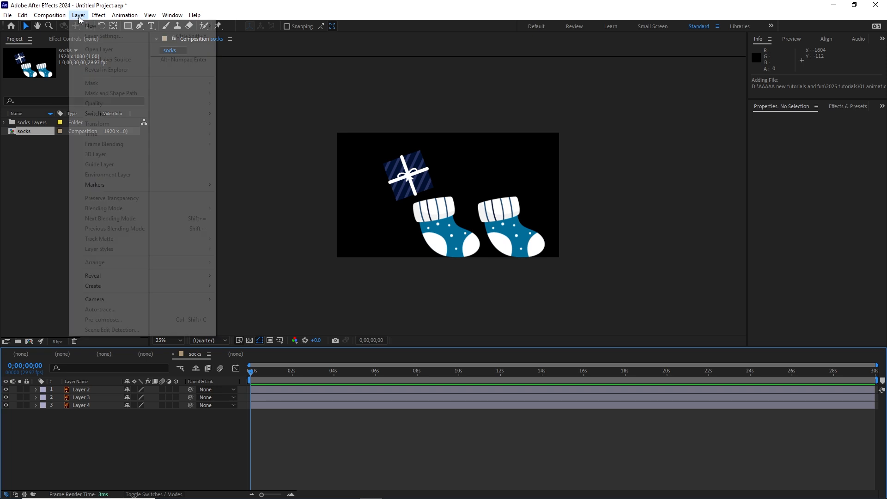
mouse_move(154, 27)
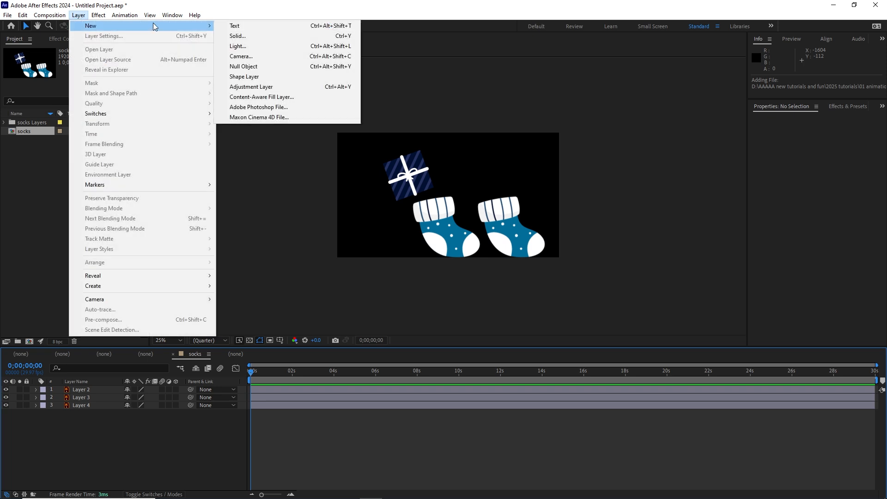
click(249, 37)
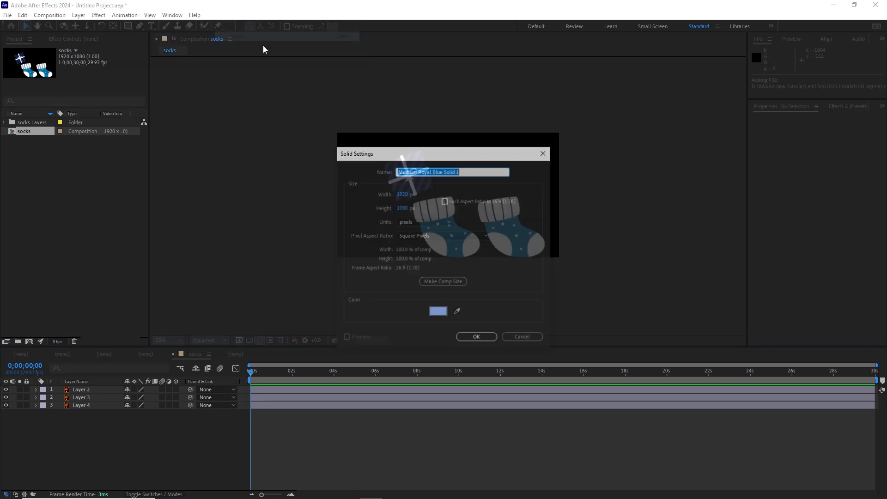
click(437, 312)
drag(464, 244, 464, 251)
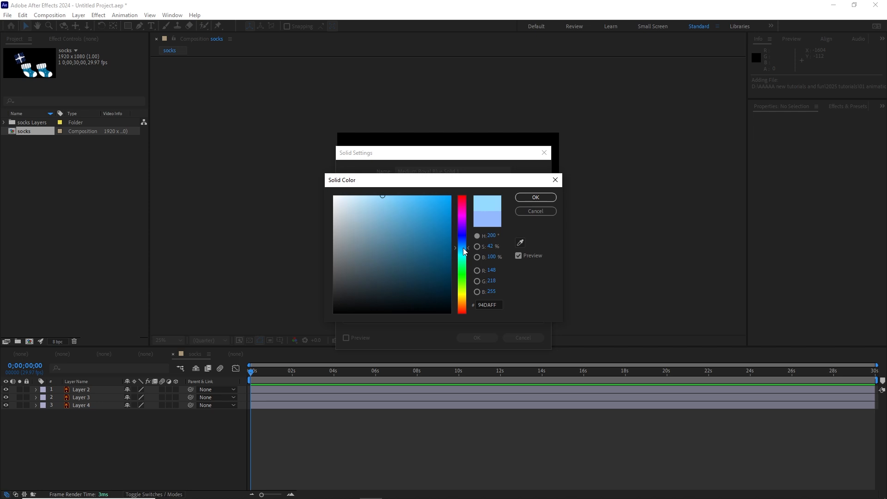
drag(414, 226, 414, 211)
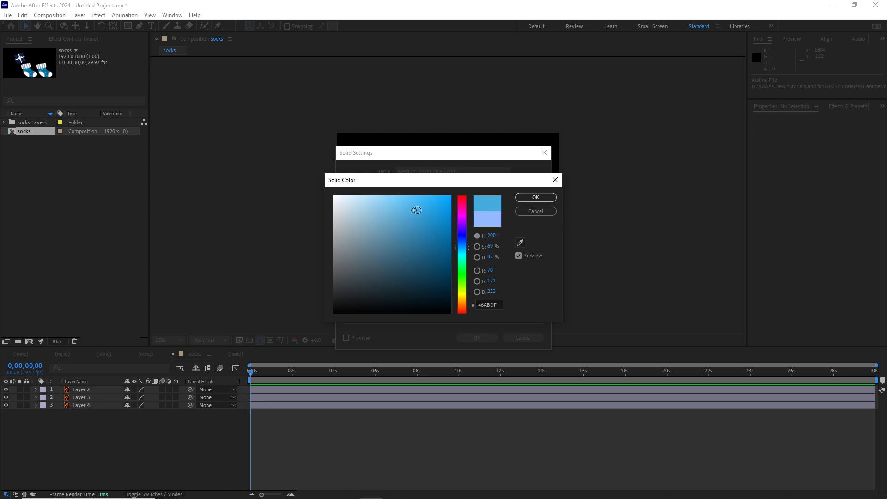
click(537, 199)
click(476, 338)
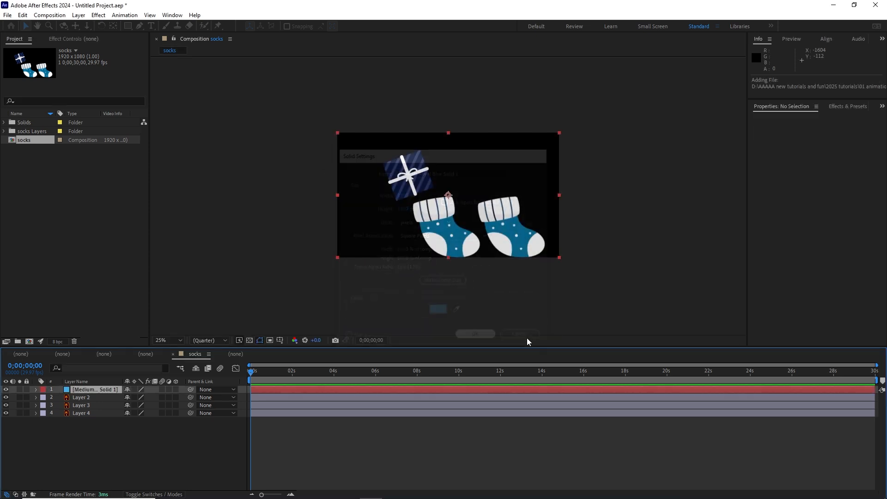
Place the blue solid beneath all the artwork layers as the background and lock it
drag(104, 392, 102, 422)
click(138, 454)
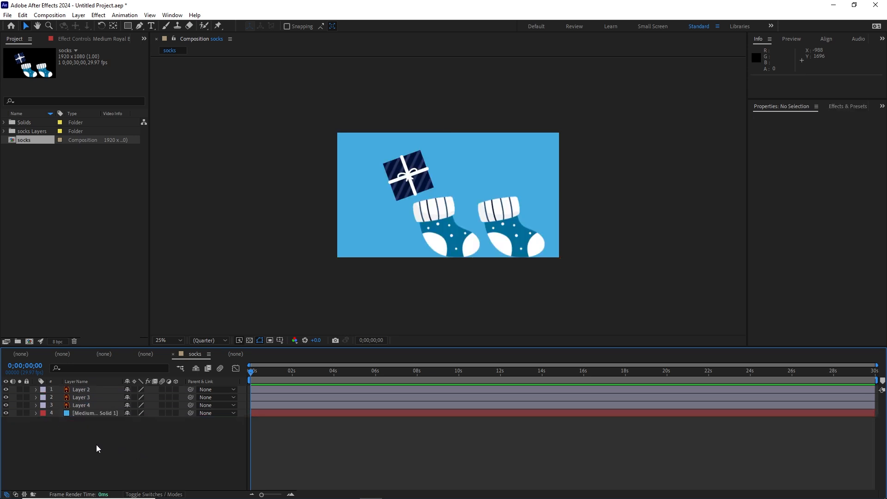
click(27, 413)
Rename Layer 4, the first sock, as shoe1
click(95, 406)
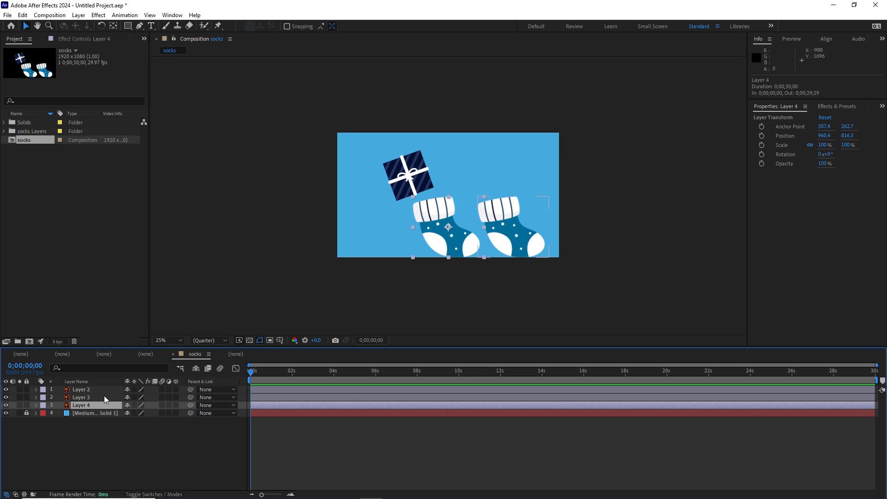
key(Return)
text(shoe1)
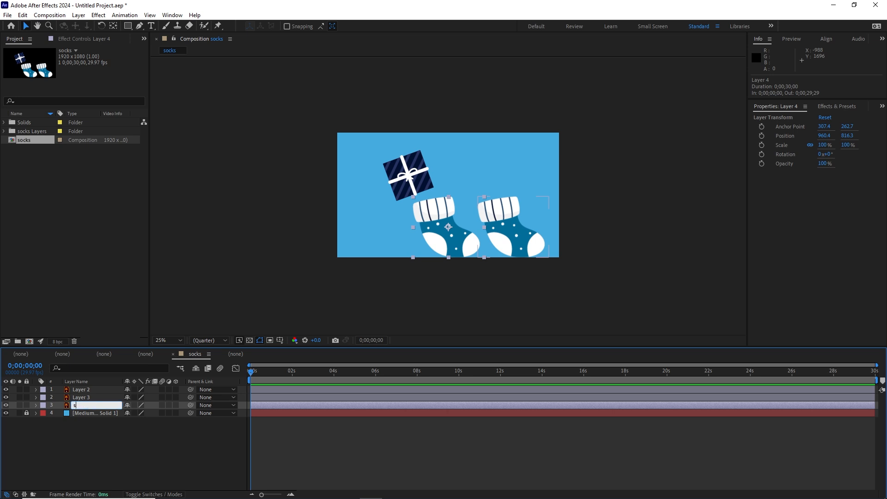
click(26, 447)
Rename Layer 3, the second sock, as shoe3
click(85, 399)
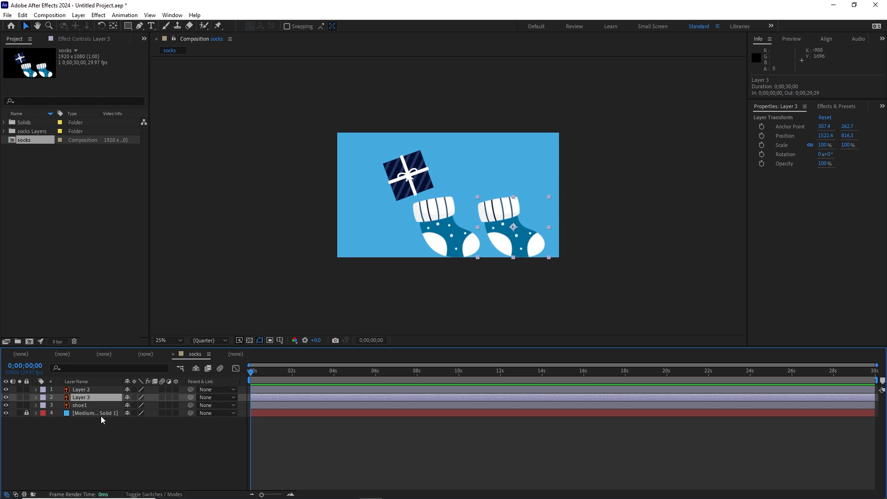
key(Return)
text(shoe3)
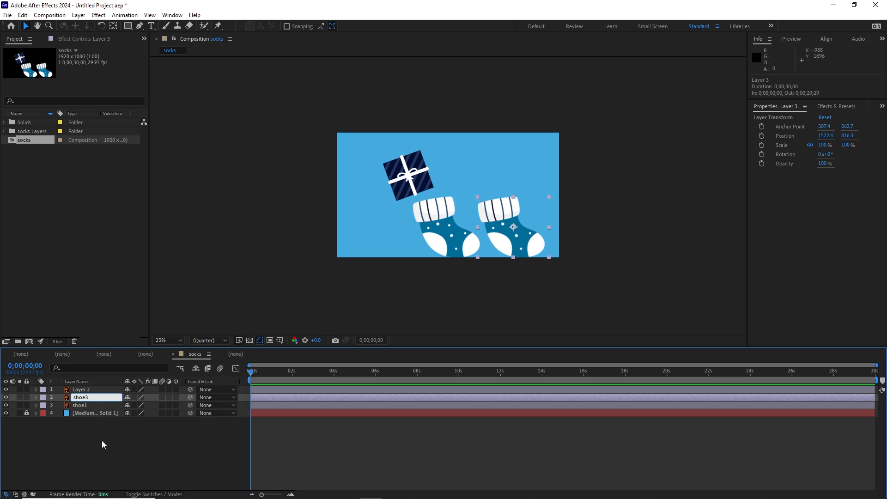
click(102, 444)
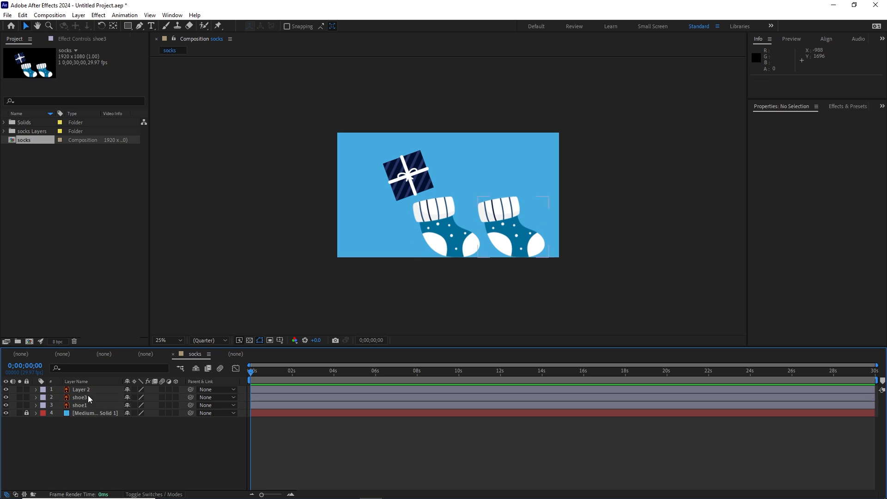
Correct the second sock layer's name to shoe2
click(89, 399)
key(Return)
click(94, 398)
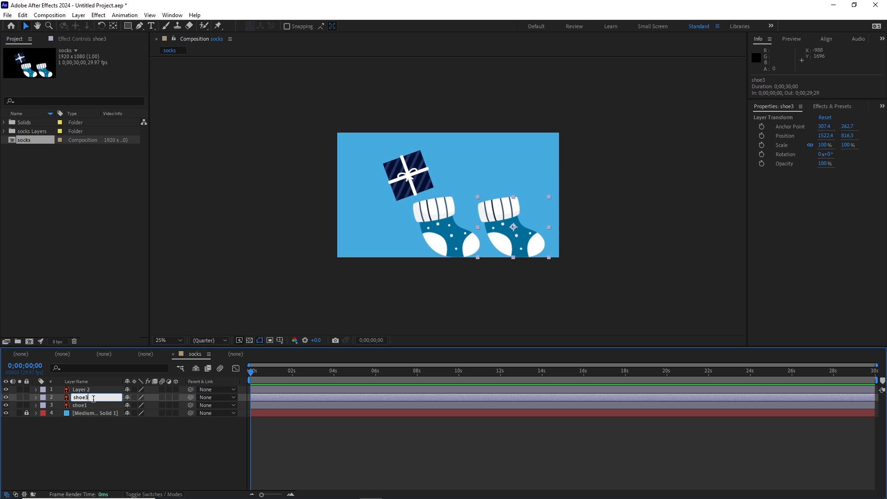
click(93, 439)
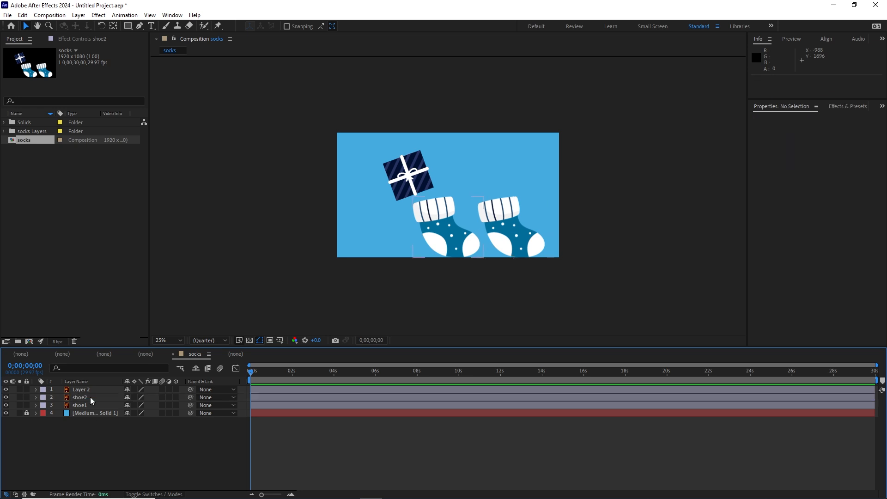
Rename Layer 2, the gift box, as present
click(83, 391)
key(Return)
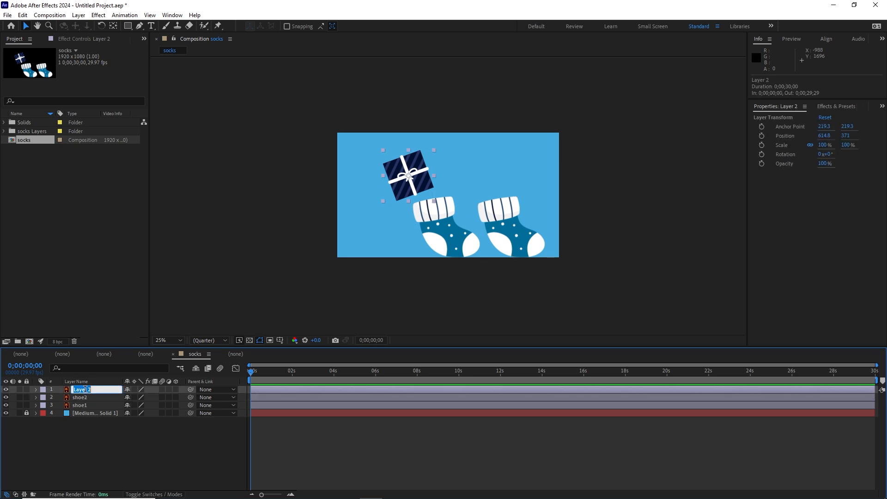
text(present)
click(77, 448)
Set the label colour of the shoe1 and shoe2 layers to Orange
click(78, 406)
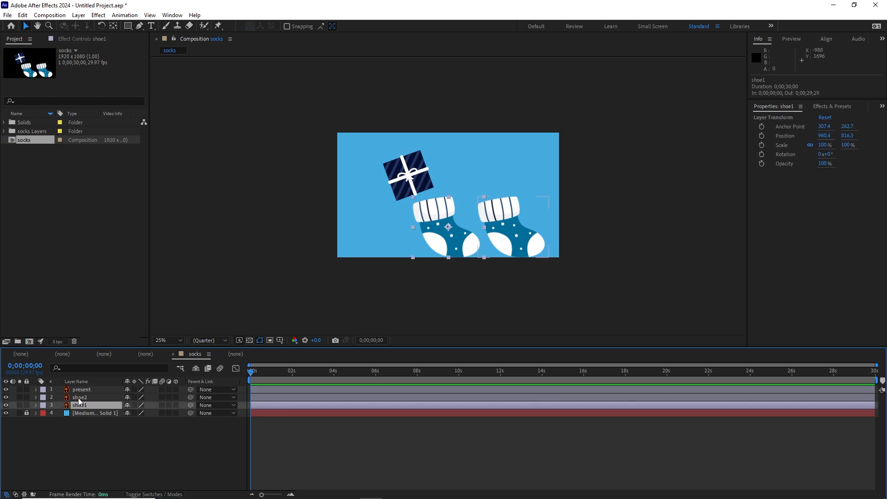
shift+click(79, 399)
click(43, 400)
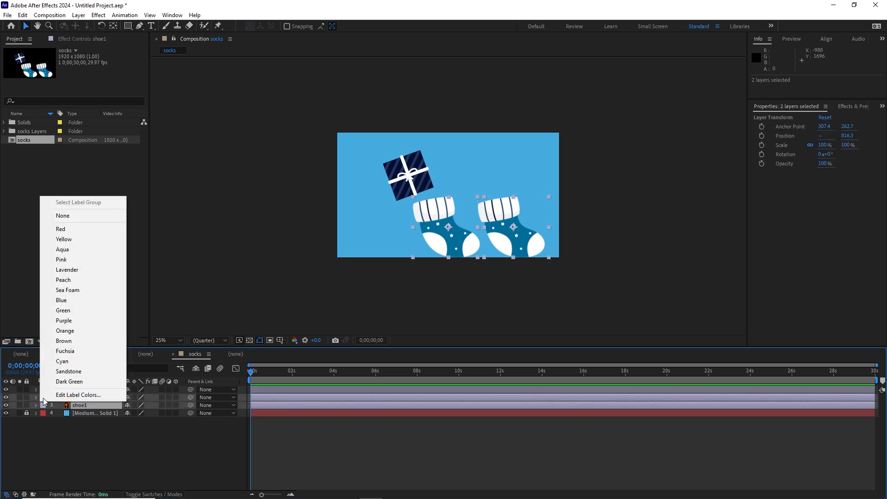
click(64, 340)
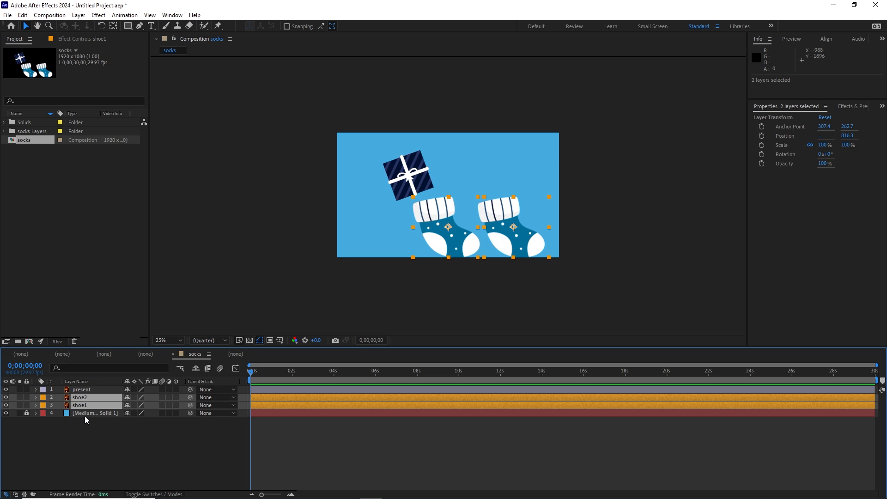
click(240, 414)
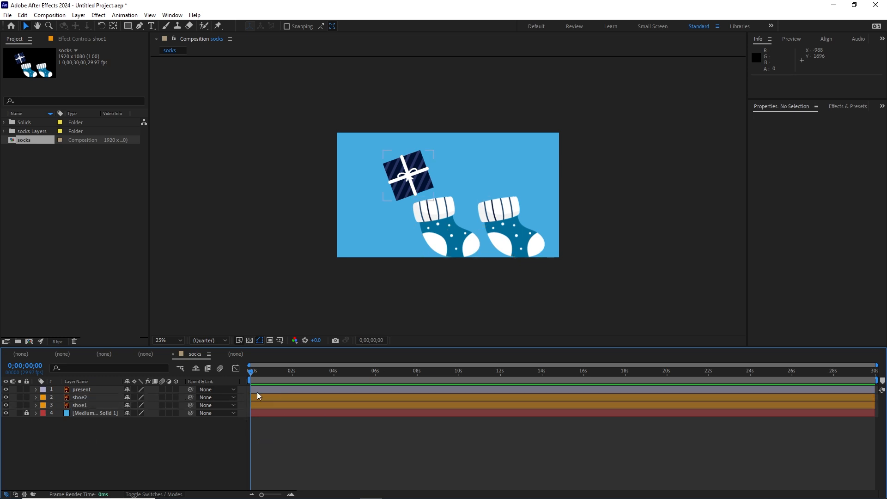
Scale the shoe1 and shoe2 layers together down to 76%
click(81, 404)
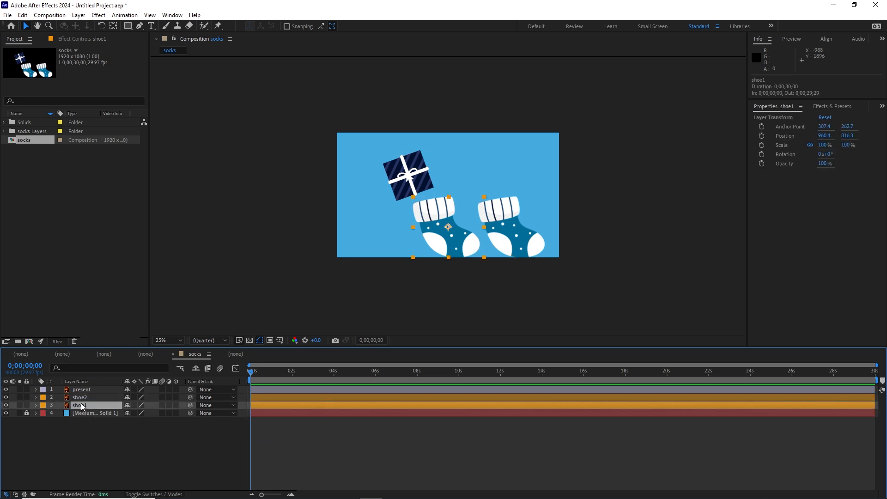
shift+click(82, 399)
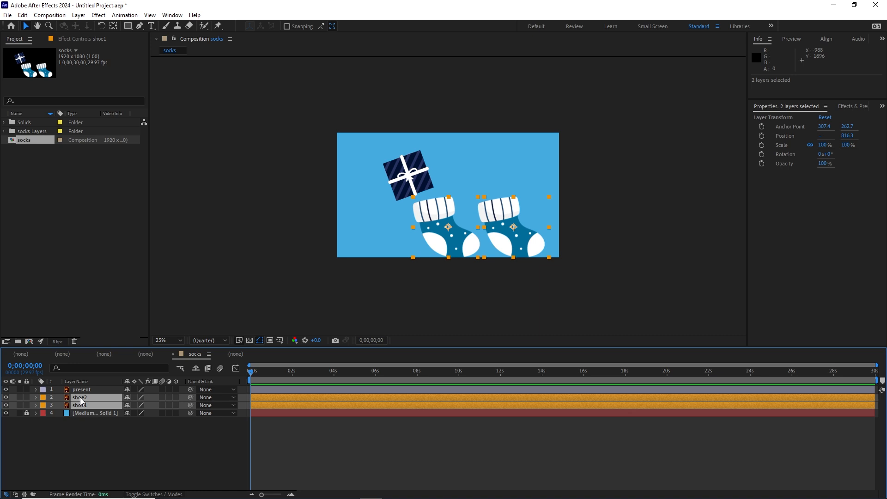
key(s)
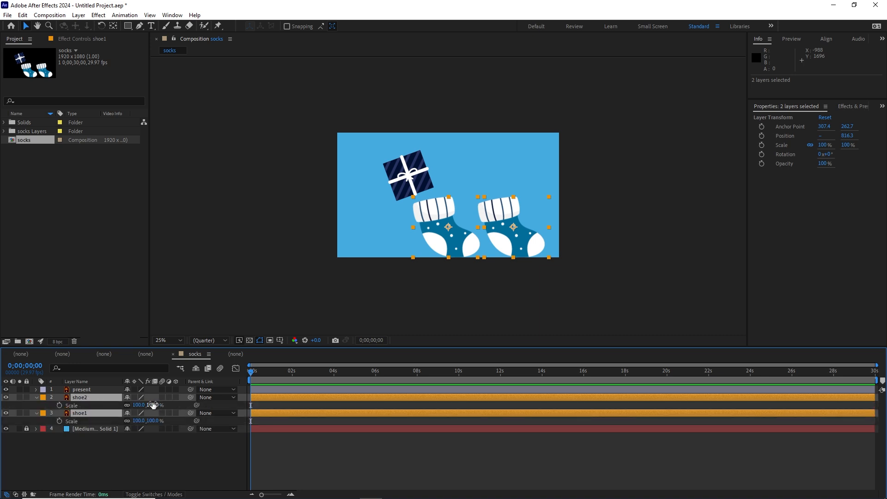
drag(153, 405, 142, 404)
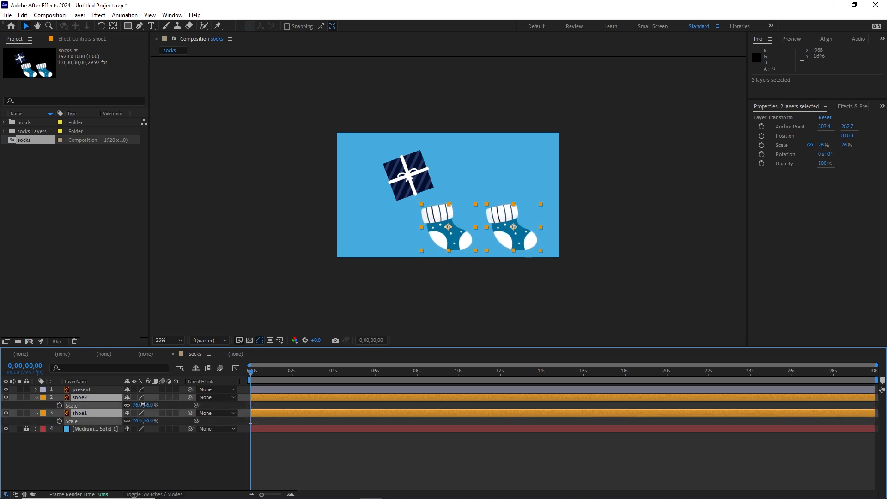
click(486, 273)
Move both socks together down 80 px and across to the lower-left corner of the composition
click(503, 241)
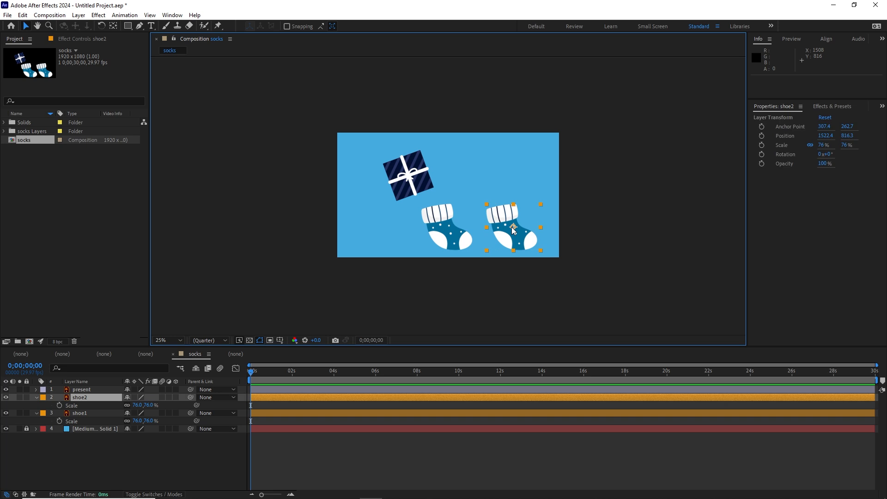
shift+click(444, 239)
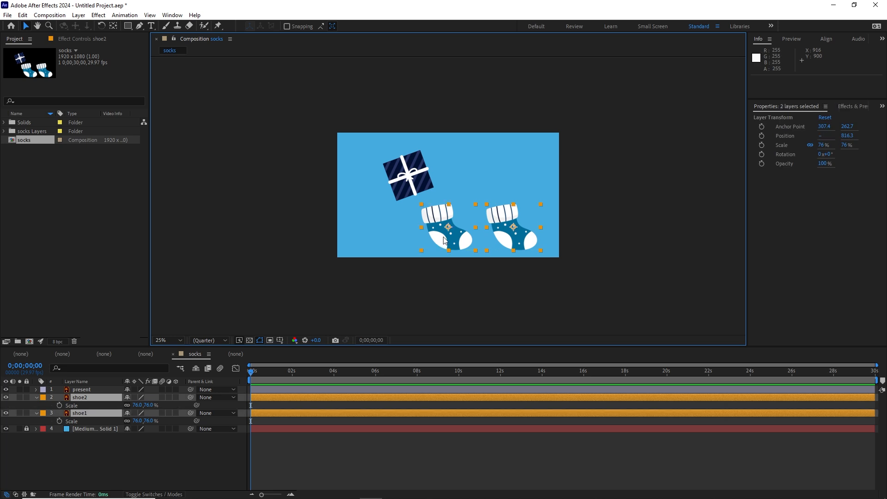
key(shift+Down)
key(shift+Down)
key(shift+Down)
key(shift+Down)
key(shift+Down)
key(shift+Down)
key(shift+Down)
key(shift+Down)
key(shift+Left)
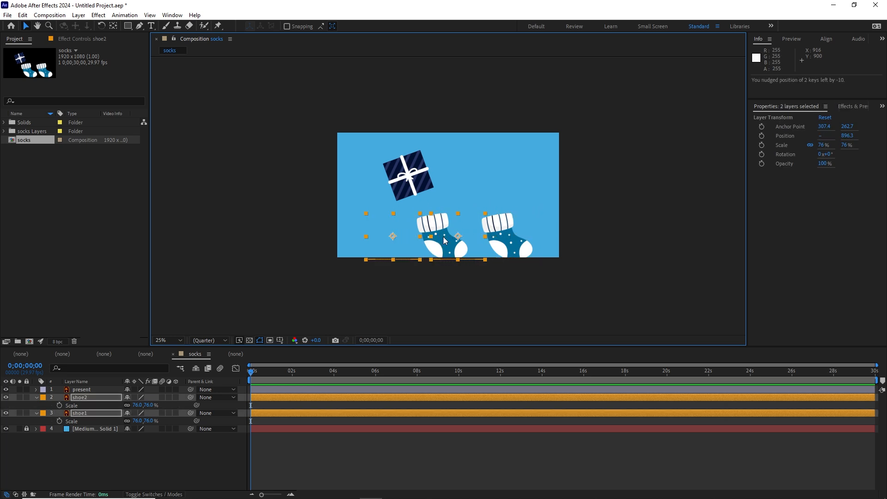
key(shift+Left)
key(shift+Left)
key(shift+Left)
key(shift+Left)
key(shift+Left)
key(shift+Left)
key(shift+Left)
key(shift+Left)
key(shift+Left)
key(shift+Left)
key(shift+Left)
key(shift+Left)
key(shift+Left)
key(shift+Left)
key(shift+Left)
key(shift+Left)
key(shift+Left)
key(shift+Left)
key(shift+Left)
key(shift+Left)
Nudge both socks up so their soles rest on the composition's lower edge, at Y position 880.3
scroll(443, 237, up, 3)
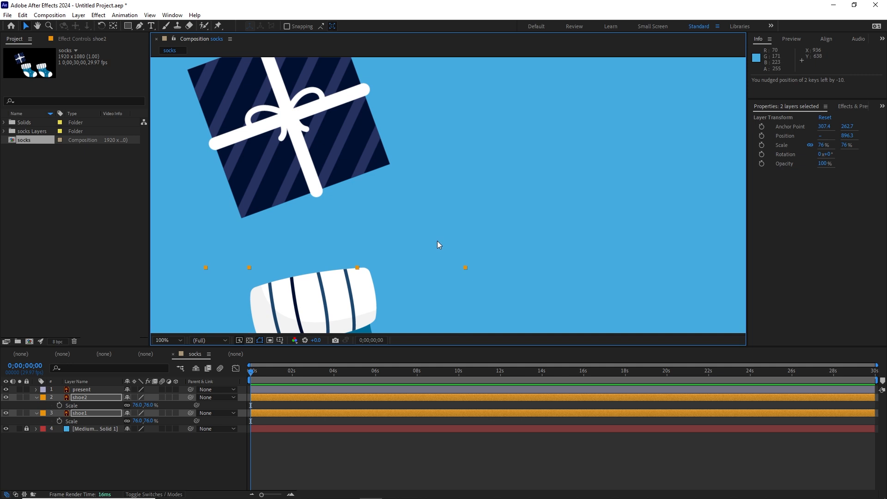
drag(443, 276, 530, 133)
drag(439, 299, 554, 262)
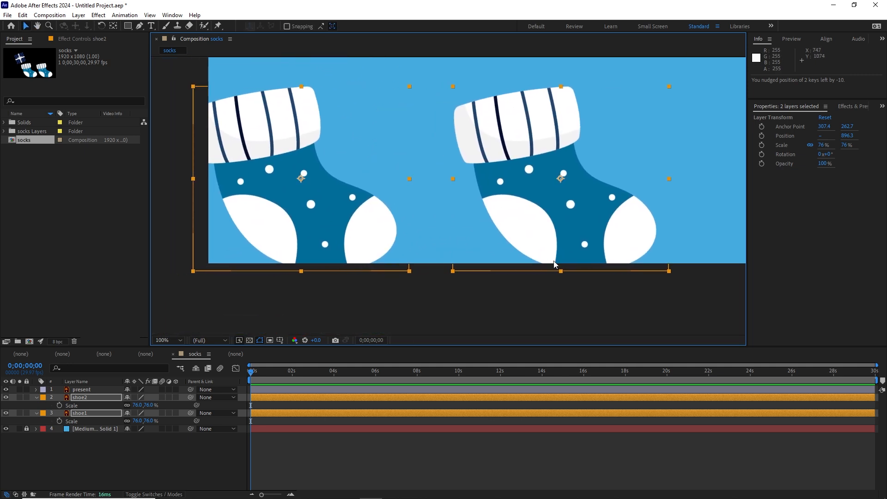
key(Up)
key(Up)
key(Up)
key(Up)
key(Up)
key(Up)
key(Up)
key(Up)
key(Up)
key(Up)
key(Up)
key(Up)
key(Up)
key(Up)
key(Up)
key(Up)
key(Up)
key(Up)
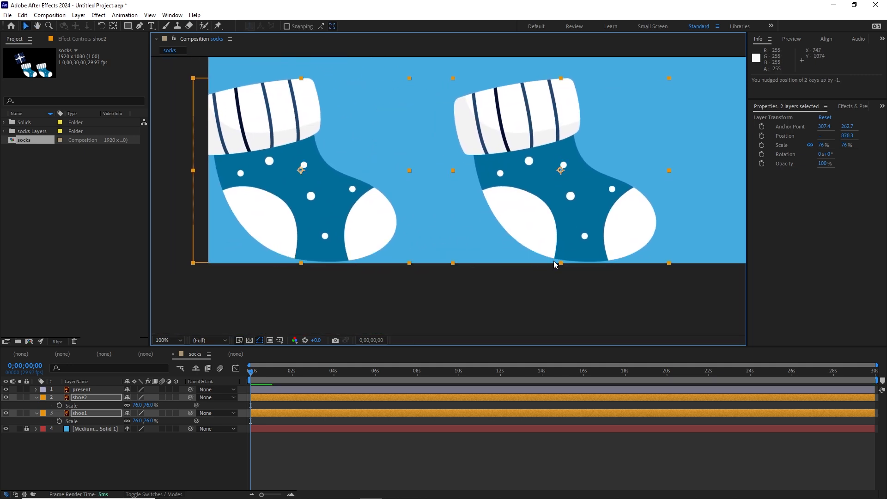
key(Down)
key(Down)
Nudge both socks right until shoe1 sits just inside the composition's left edge
key(Right)
key(Right)
key(Right)
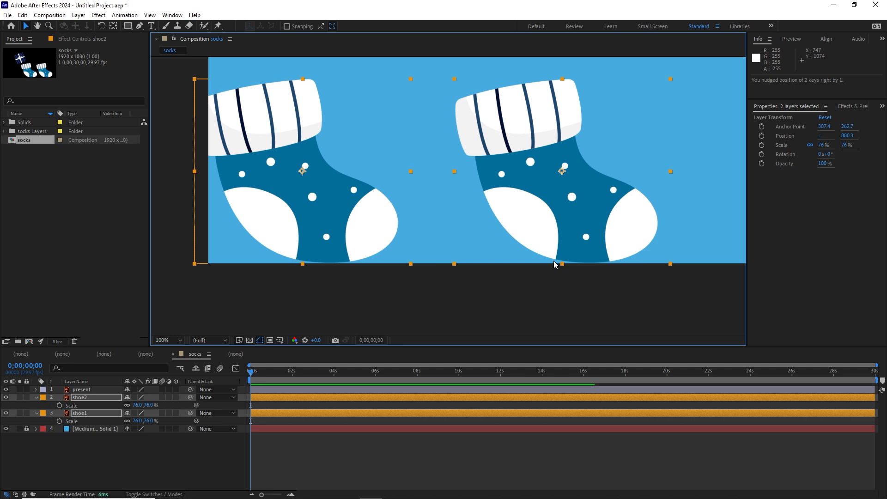
key(Right)
key(Right)
key(Right)
key(Right)
key(Right)
key(Right)
key(Right)
key(Right)
key(shift+Right)
key(shift+Right)
key(shift+Right)
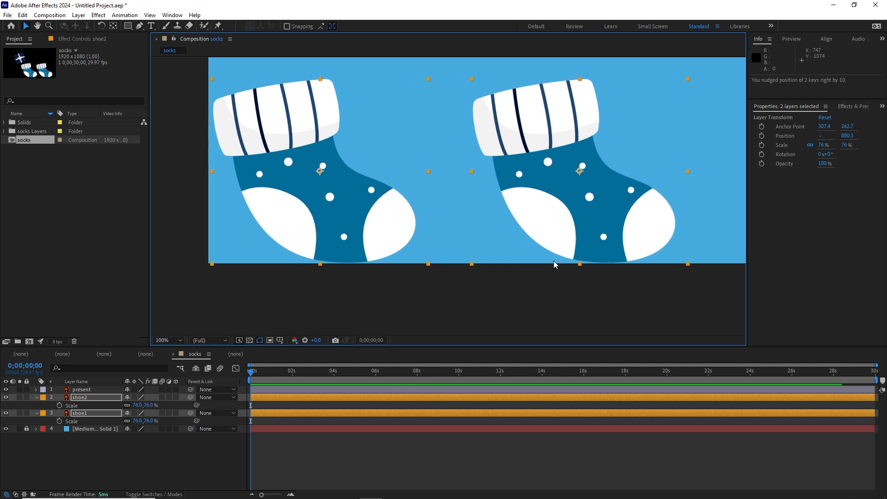
key(shift+Right)
click(597, 295)
Move shoe2 left, close beside shoe1, to X position 683.4
click(599, 227)
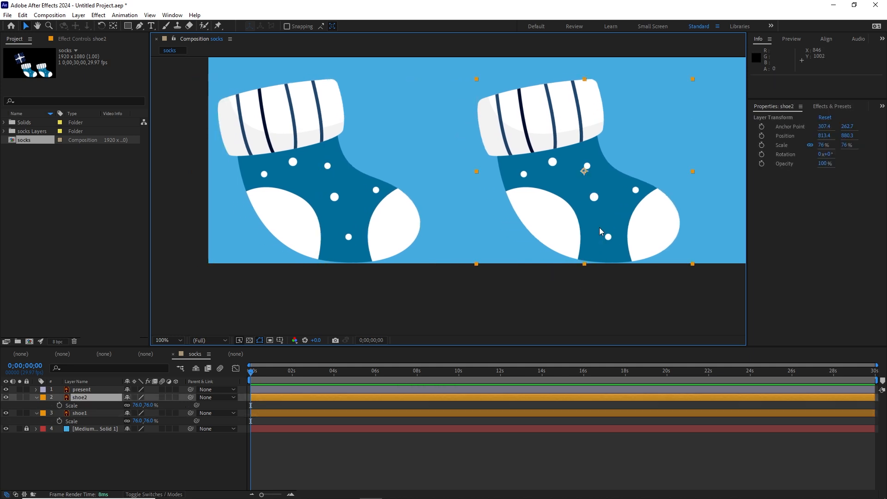
key(shift+Left)
key(shift+Left)
key(shift+Left)
key(shift+Left)
key(shift+Left)
key(shift+Left)
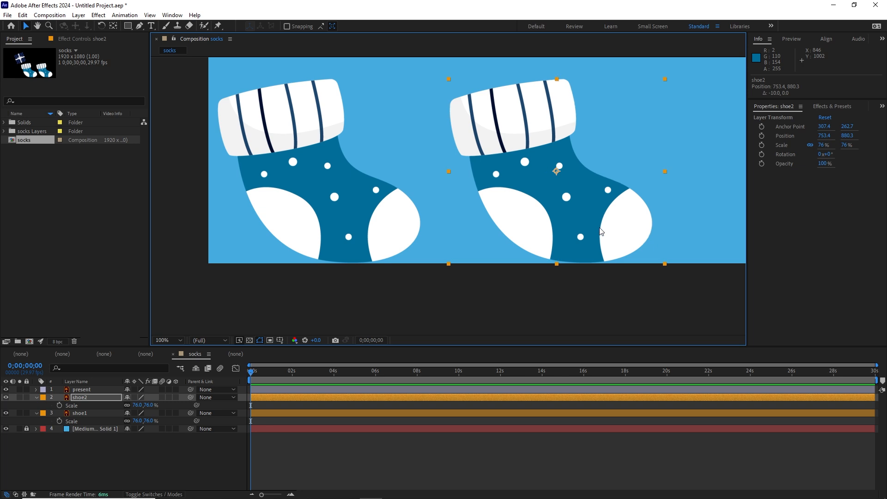
key(shift+Left)
key(shift+Left)
key(shift+Left)
key(shift+Left)
key(shift+Left)
key(shift+Left)
key(shift+Left)
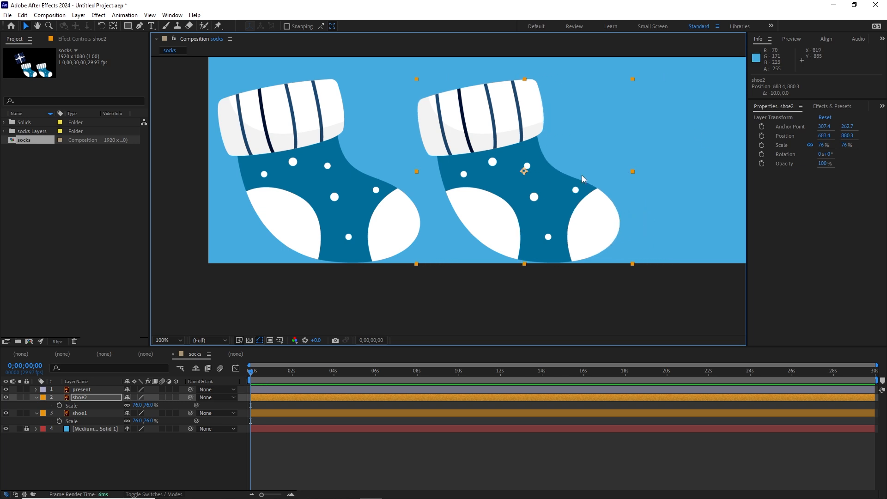
key(comma)
key(comma)
key(comma)
key(comma)
click(552, 224)
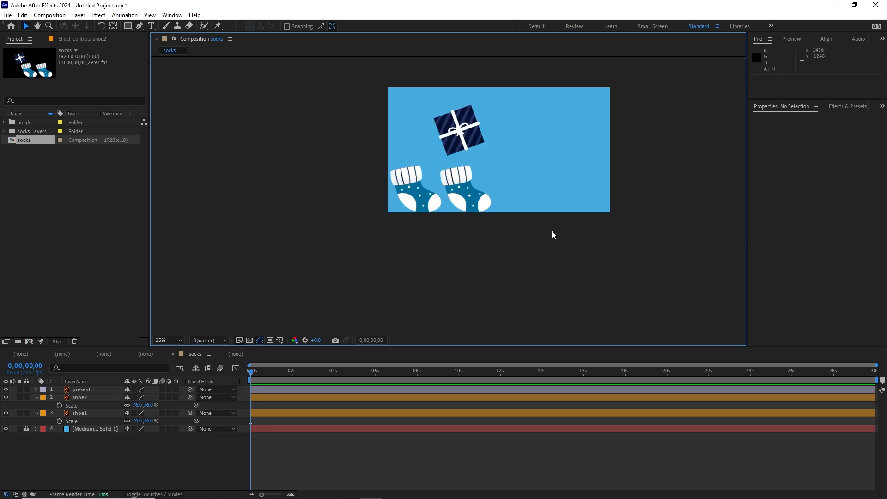
Show the Position property of shoe1 and shoe2 and set a Position keyframe on each at 0 seconds
click(80, 413)
shift+click(80, 397)
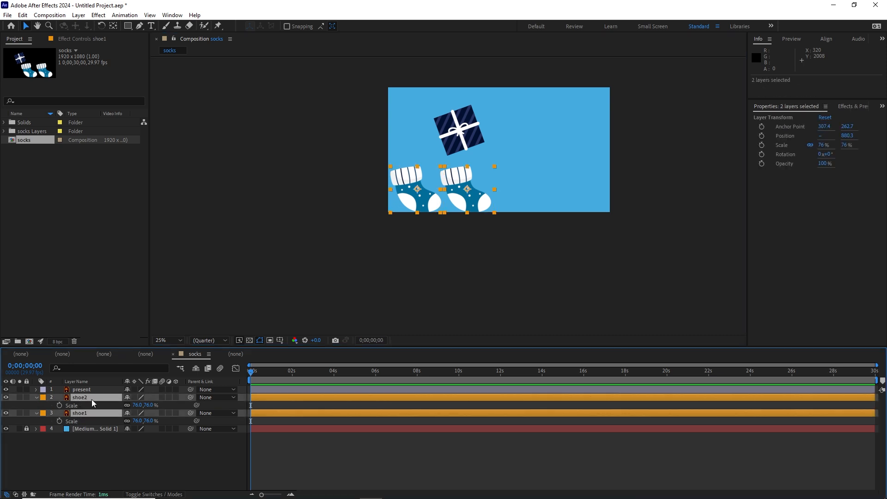
key(p)
click(90, 470)
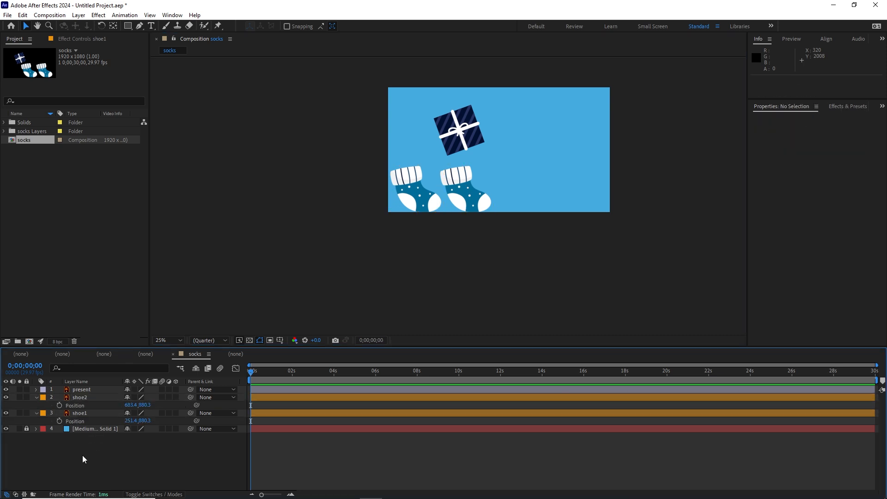
click(60, 421)
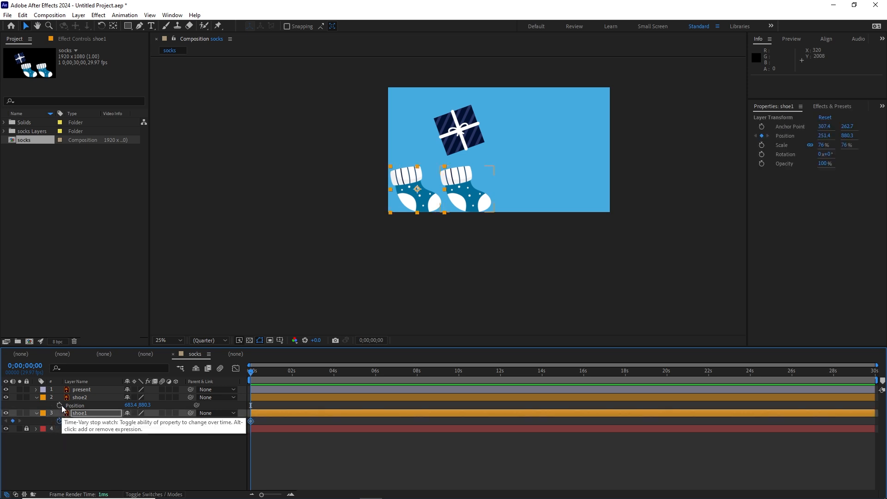
click(61, 405)
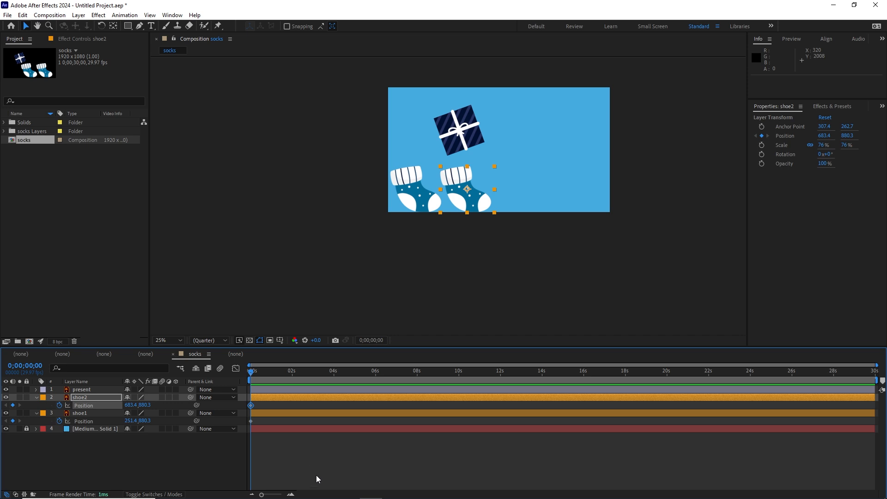
At frame 10, raise shoe1 above shoe2 to position 603.4, 392.3, hiding the present layer
click(291, 494)
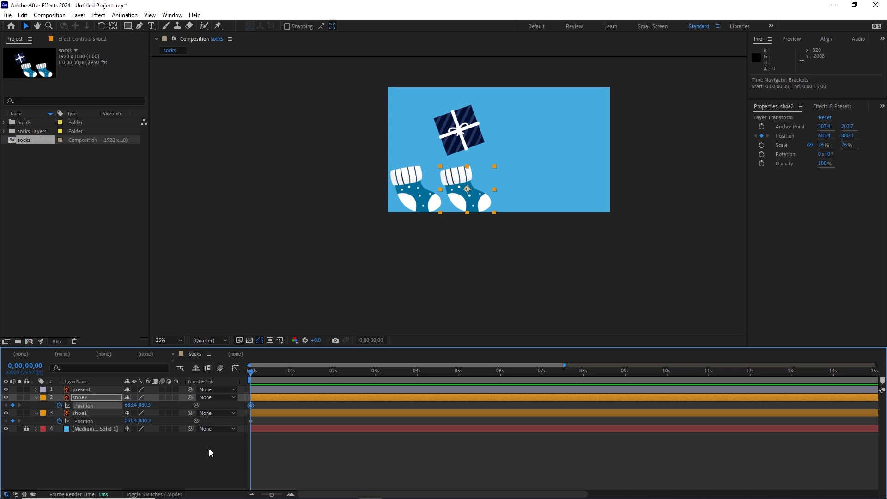
key(shift+Page_Down)
click(76, 413)
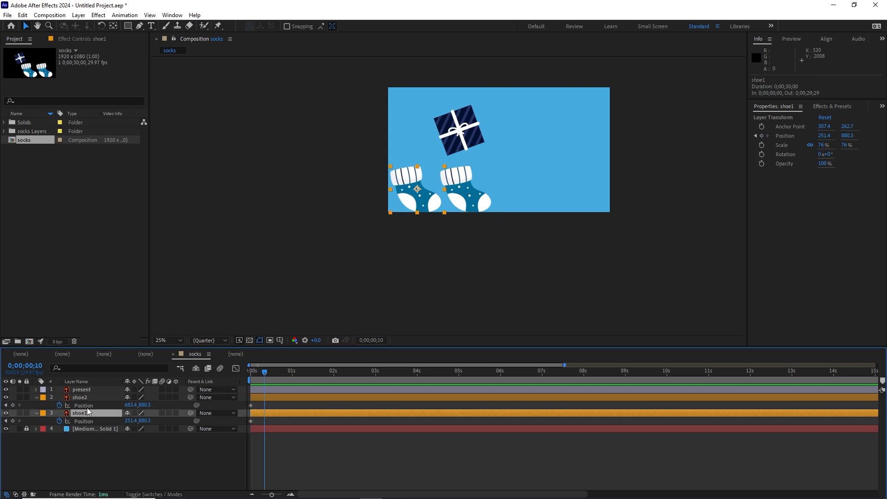
drag(420, 203, 455, 150)
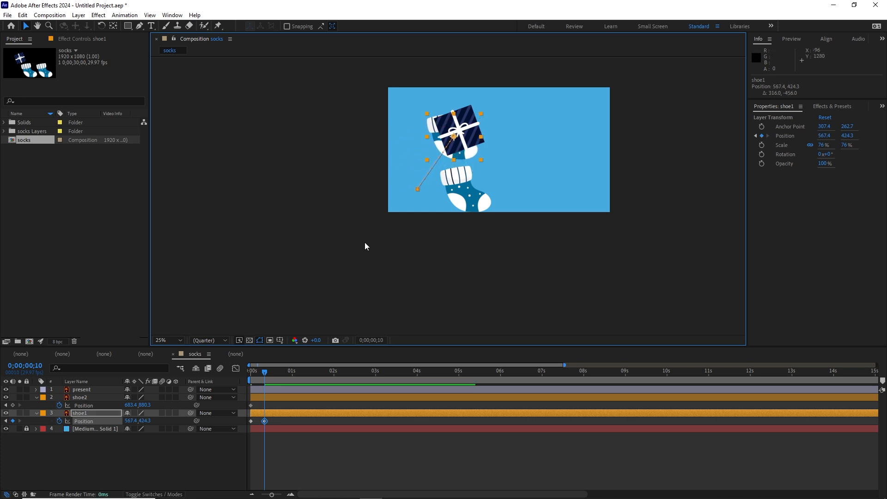
click(6, 390)
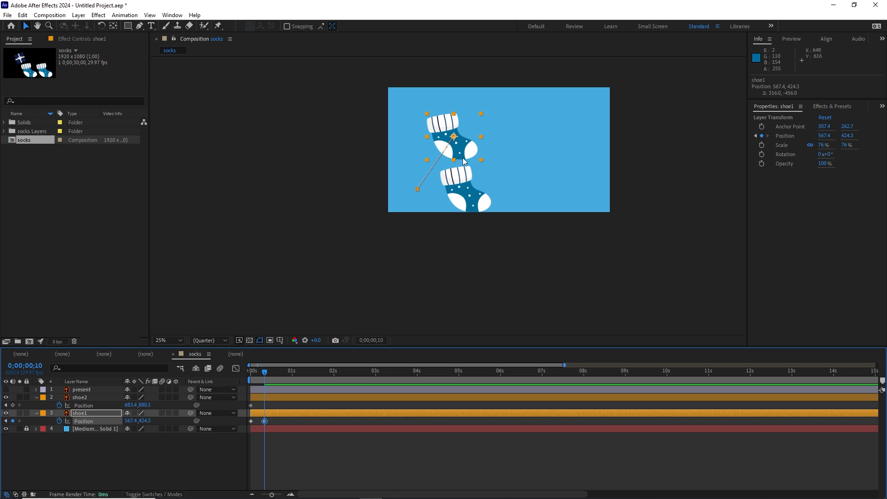
drag(462, 153, 466, 149)
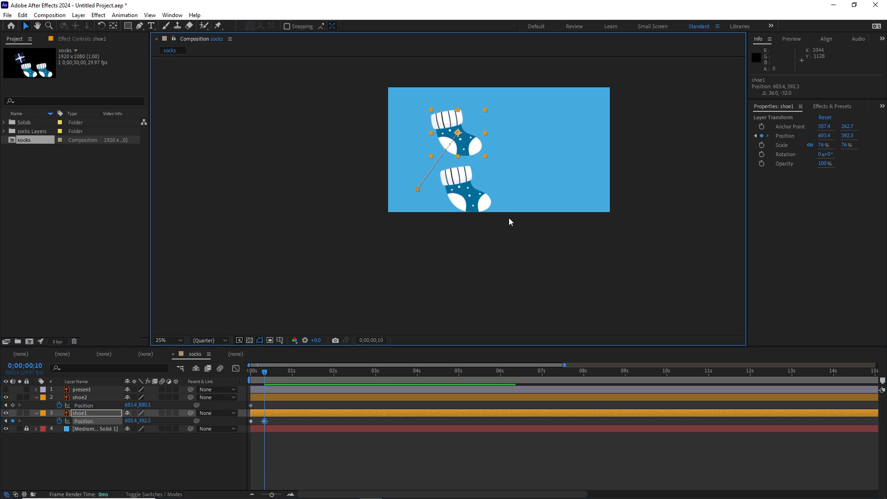
At frame 20, bring shoe1 down on the far side of shoe2, to about 1075, 888
key(shift+Page_Down)
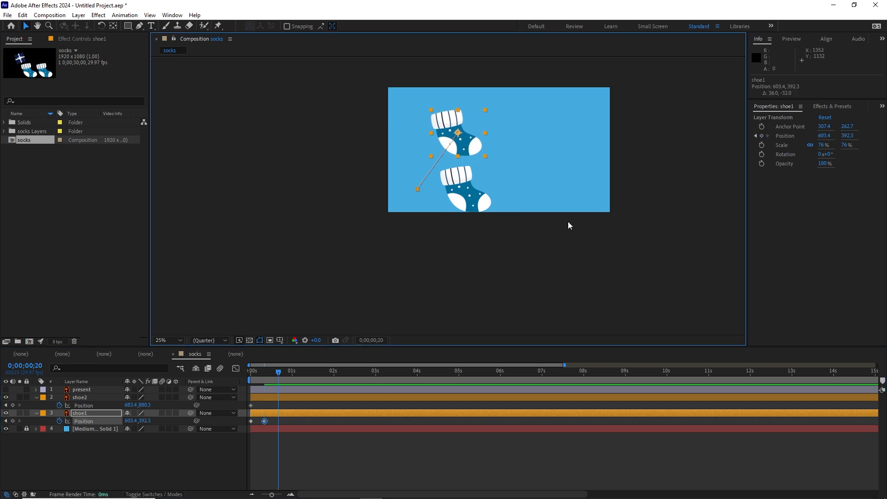
drag(464, 146, 518, 204)
key(slash)
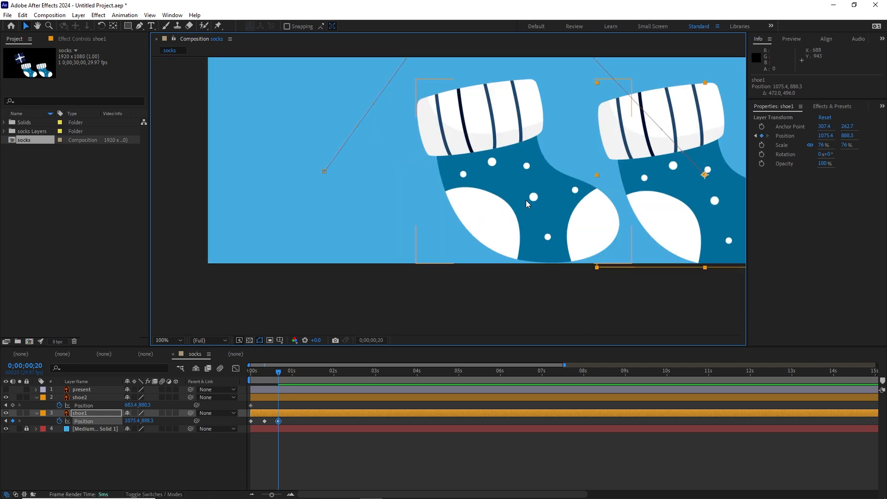
drag(691, 234, 491, 206)
Fine-tune shoe1's frame 20 position to 1105.4, 879.3 so it rests on the lower edge beside shoe2
key(Up)
key(Up)
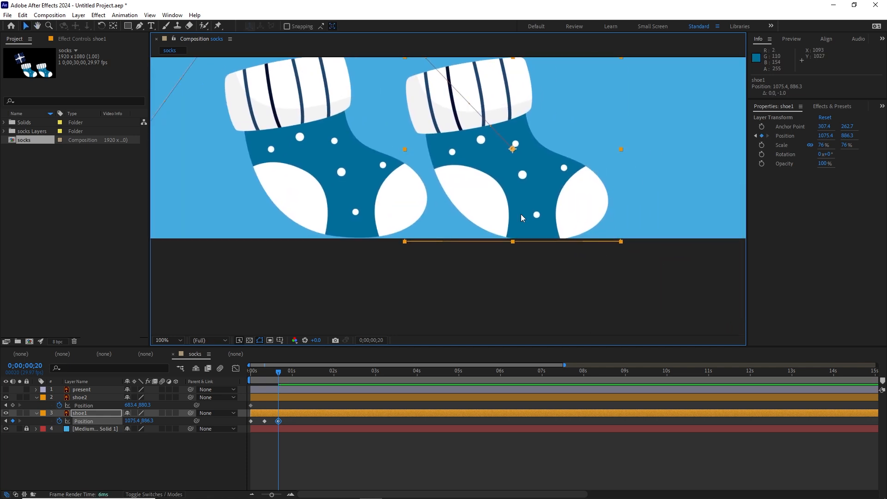
key(Up)
key(Up)
key(Up)
key(Up)
key(Up)
key(Right)
key(Right)
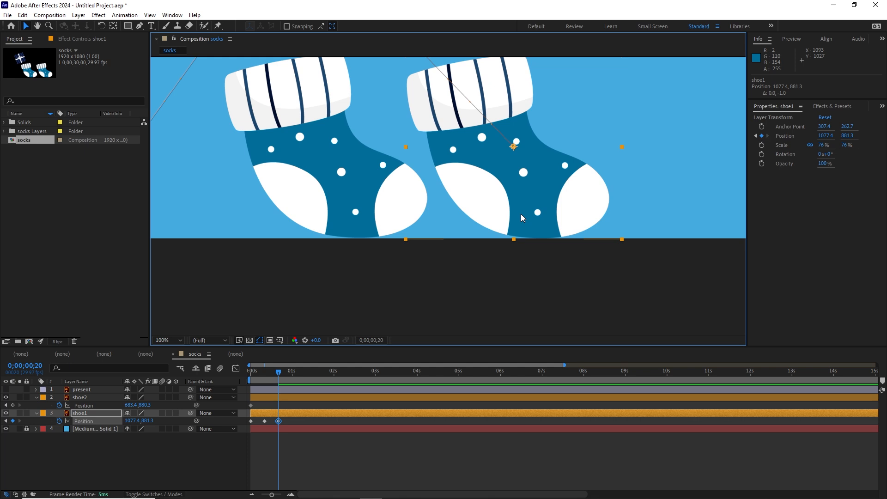
key(shift+Right)
key(Right)
key(Right)
key(Right)
key(Right)
key(Right)
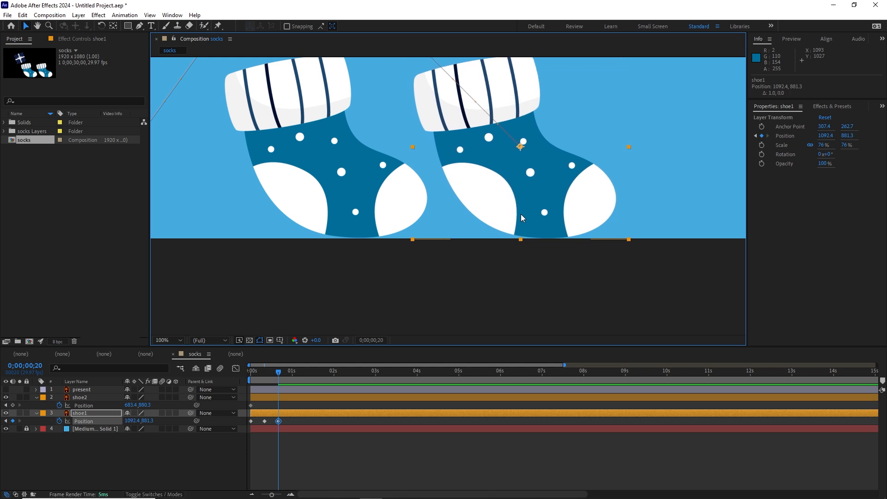
key(Up)
key(Up)
key(Right)
key(Right)
key(Right)
key(shift+Right)
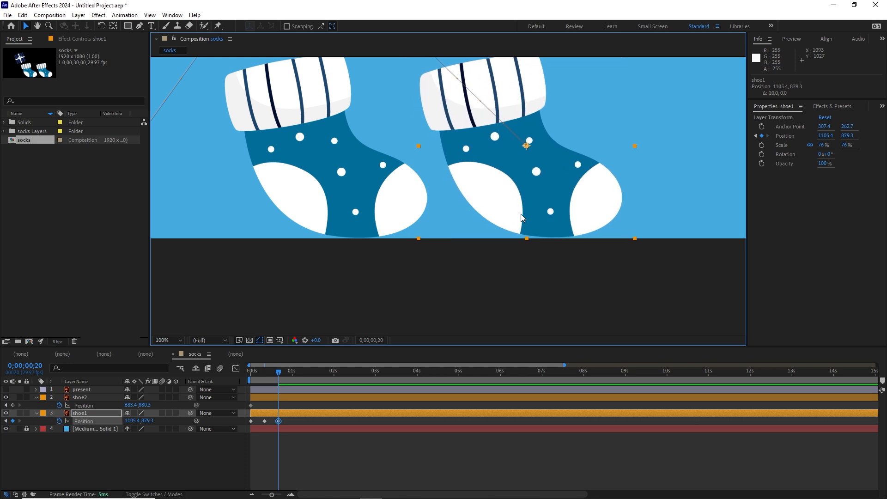
Scrub through the shoe1 jump and nudge its frame 20 position 6 px right to X 1111.4
scroll(521, 217, down, 2)
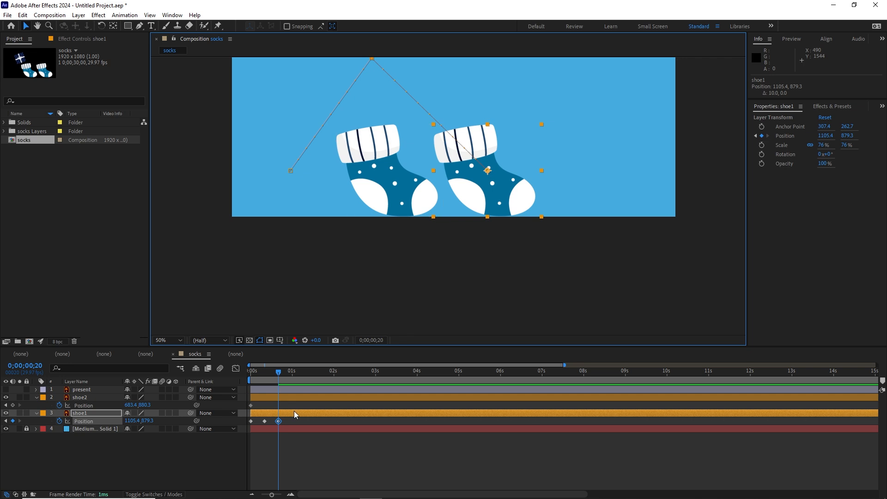
mouse_move(272, 379)
mouse_down()
mouse_move(225, 376)
mouse_move(293, 378)
mouse_move(283, 378)
mouse_up()
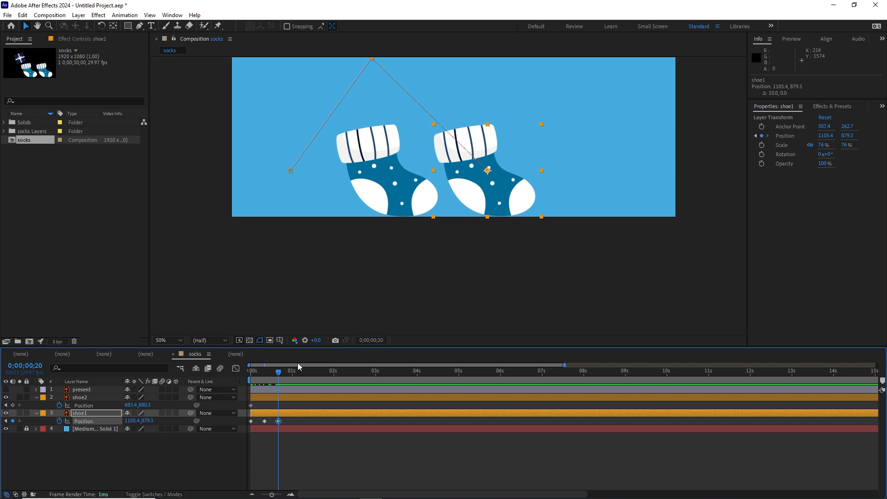
key(Right)
key(Right)
key(Right)
key(Right)
key(Right)
key(Right)
key(h)
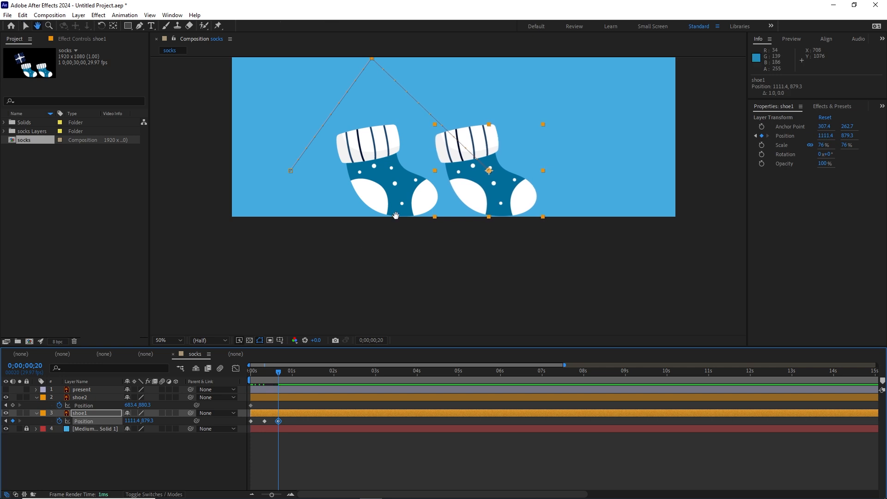
drag(402, 221, 442, 270)
key(v)
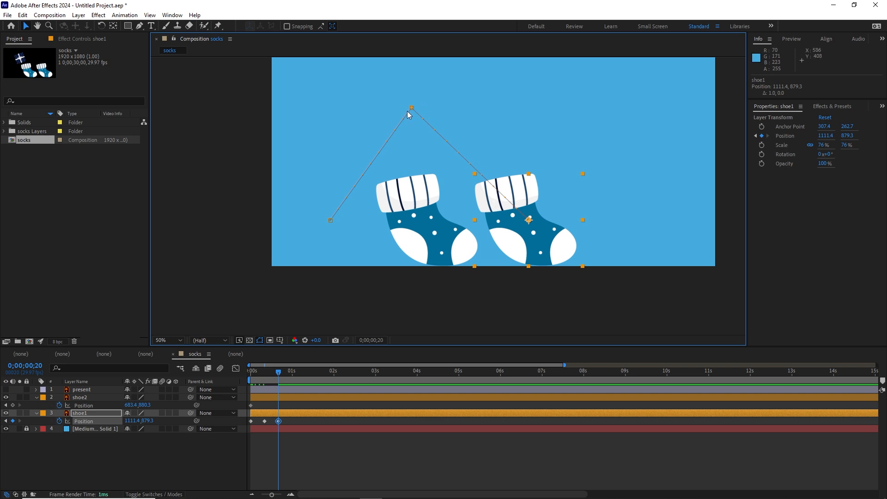
Use the Convert Vertex tool to turn the frame 10 peak of shoe1's motion path into a smooth arc
click(139, 25)
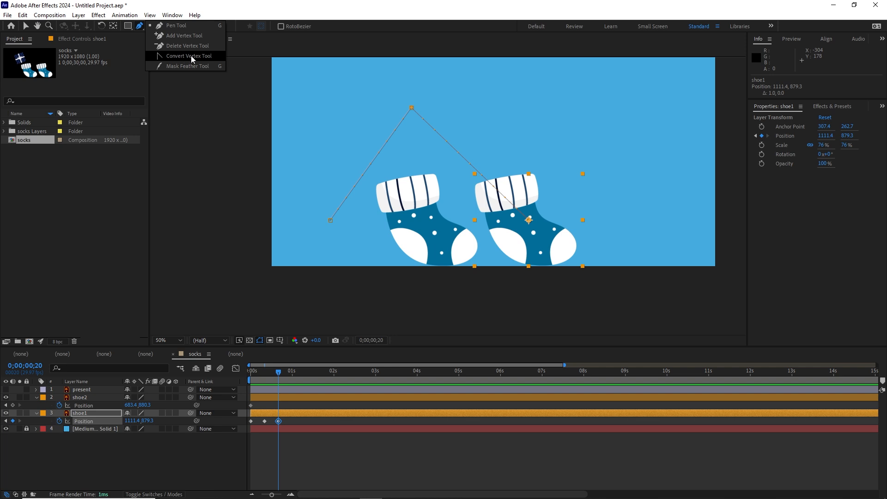
click(190, 55)
drag(412, 107, 468, 107)
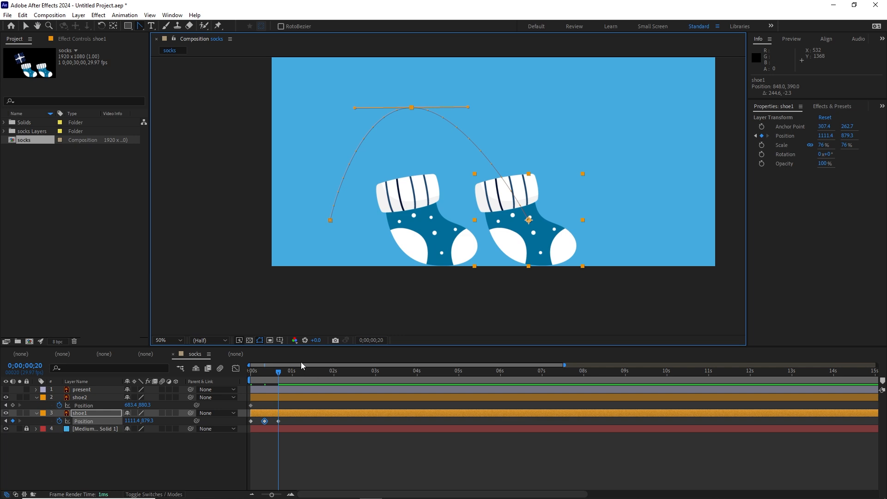
Shift shoe1's frame 10 peak keyframe to position 647.4, 408.3 and preview the jump from the start
drag(279, 372, 266, 373)
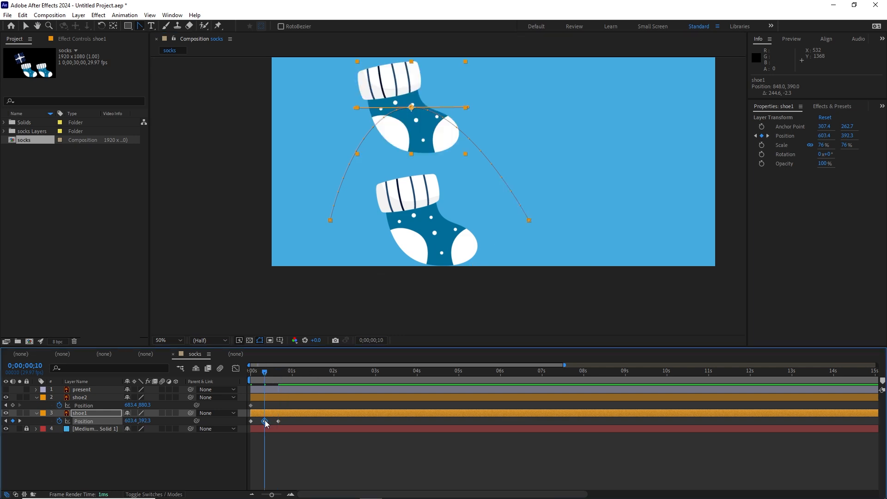
click(266, 421)
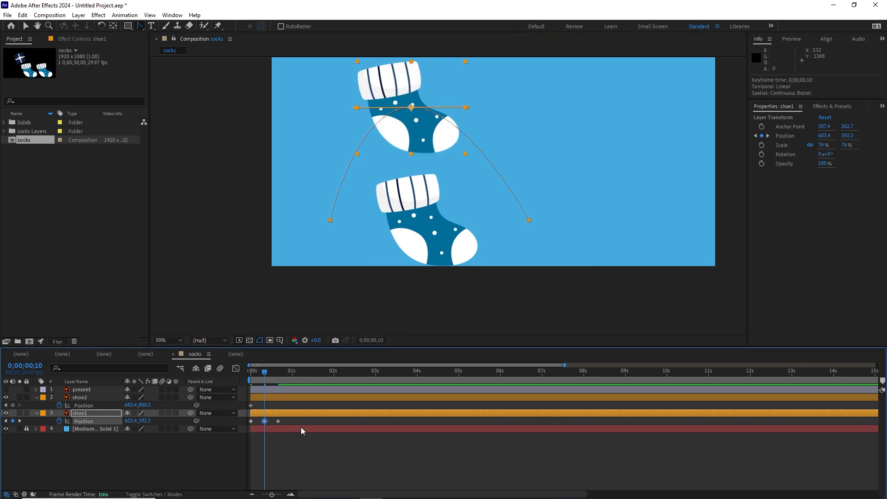
key(Up)
key(Up)
key(shift+Right)
key(shift+Right)
key(shift+Right)
key(shift+Right)
key(Right)
key(Right)
key(Right)
key(Right)
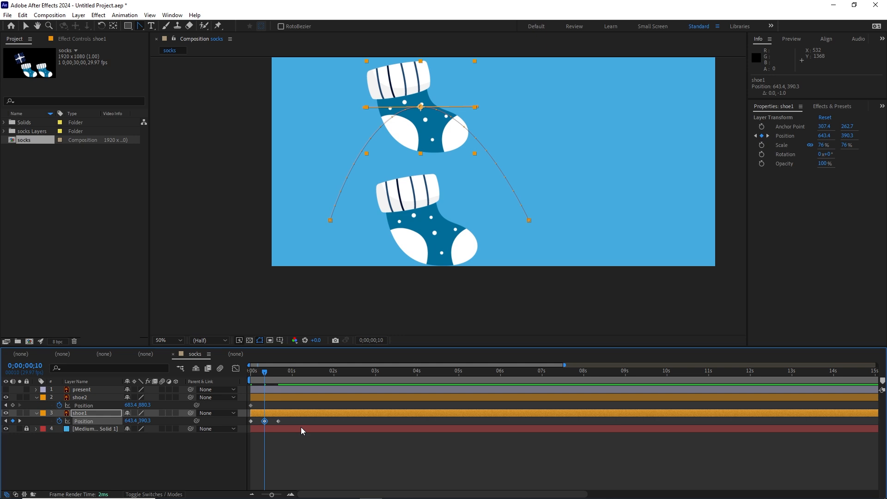
key(Down)
key(Down)
key(Down)
key(Down)
key(Down)
key(Down)
key(Down)
key(Down)
key(shift+Down)
key(shift+Down)
key(shift+Down)
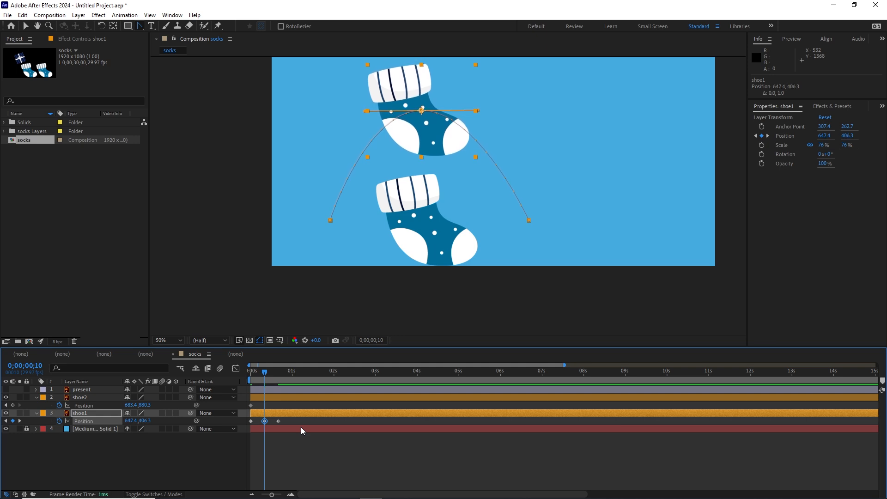
key(shift+Up)
key(shift+Up)
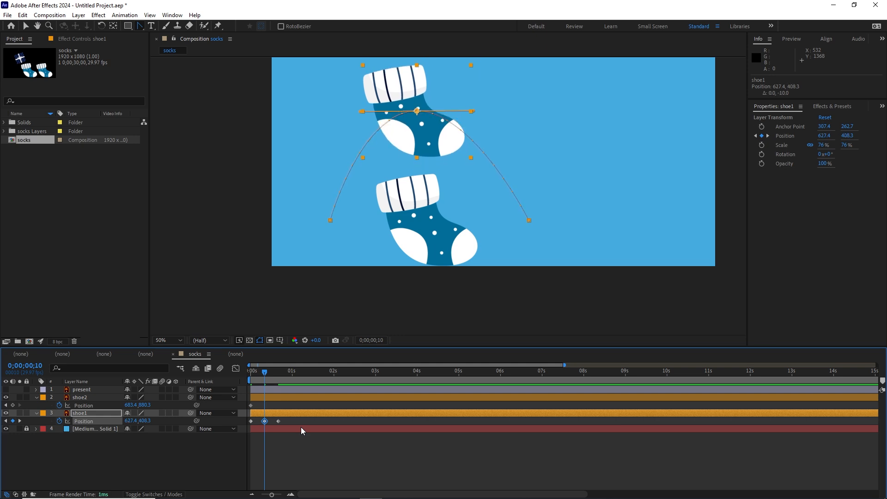
drag(264, 372, 219, 372)
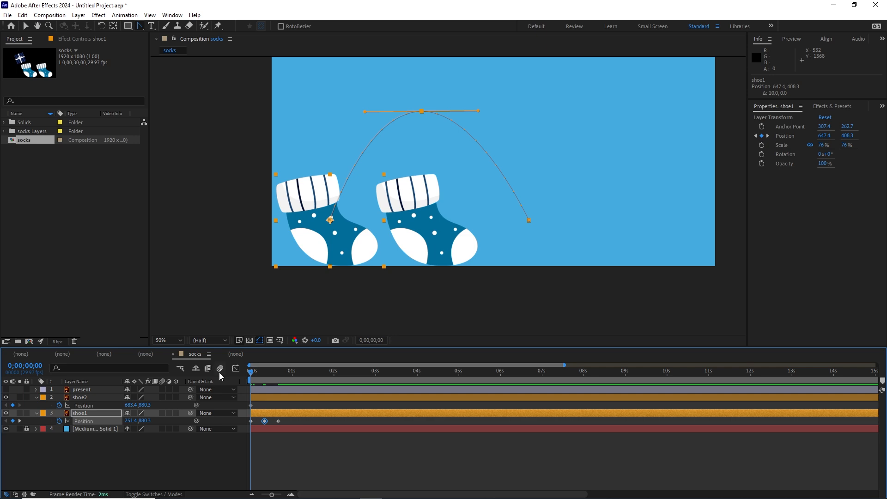
key(space)
key(space)
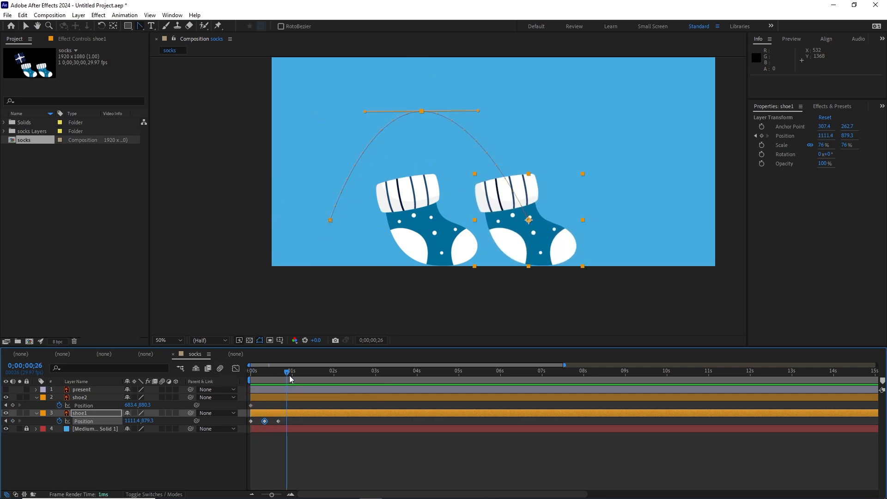
Add a Position keyframe to shoe2 at frame 20 that holds it at its current spot
key(j)
click(83, 399)
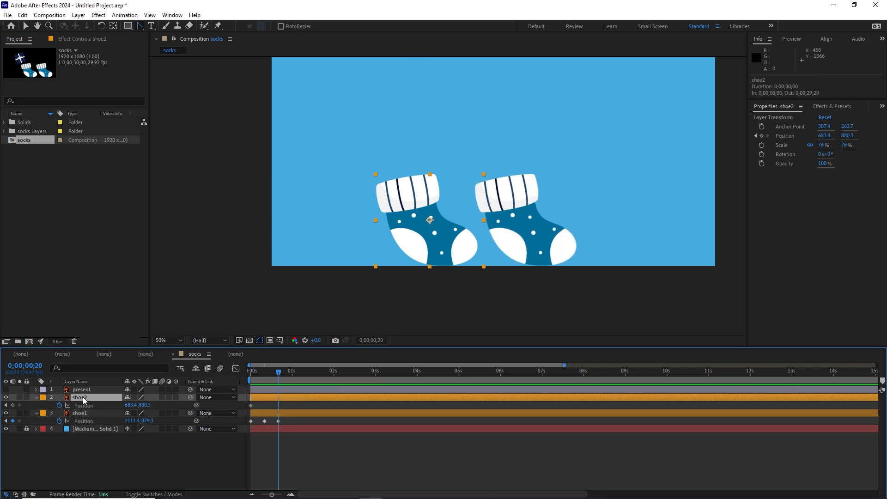
click(13, 405)
At 0;00;01;00, raise shoe2 above shoe1 to position 1067.4, 418.3
key(shift+Page_Down)
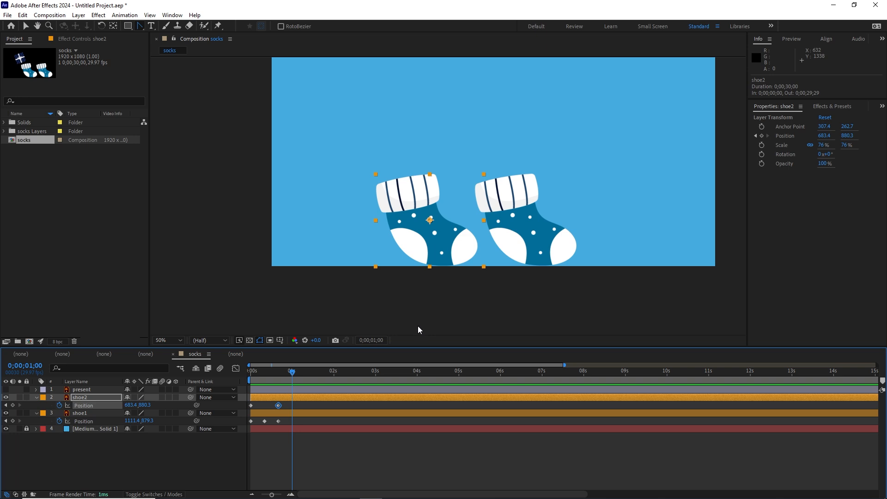
key(v)
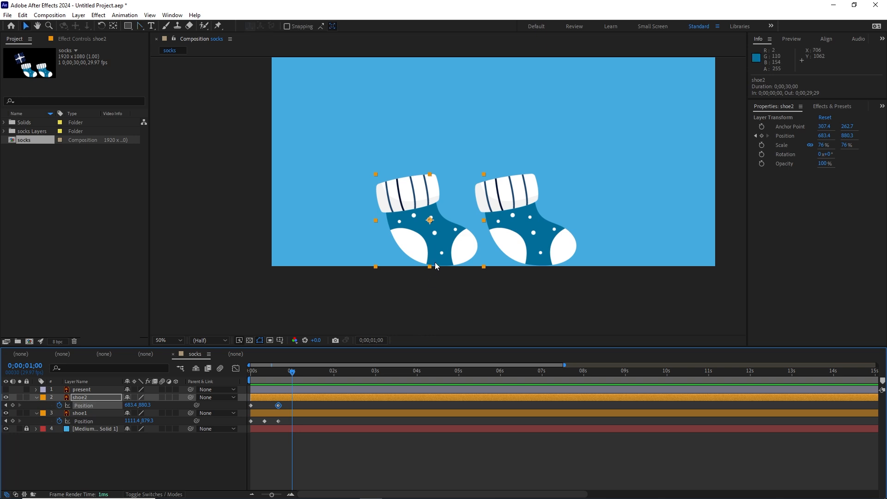
drag(434, 262, 525, 146)
At 0;00;01;10, bring shoe2 down on the far side of shoe1 and fine-tune its position to 1535.4, 880.3
key(shift+Page_Down)
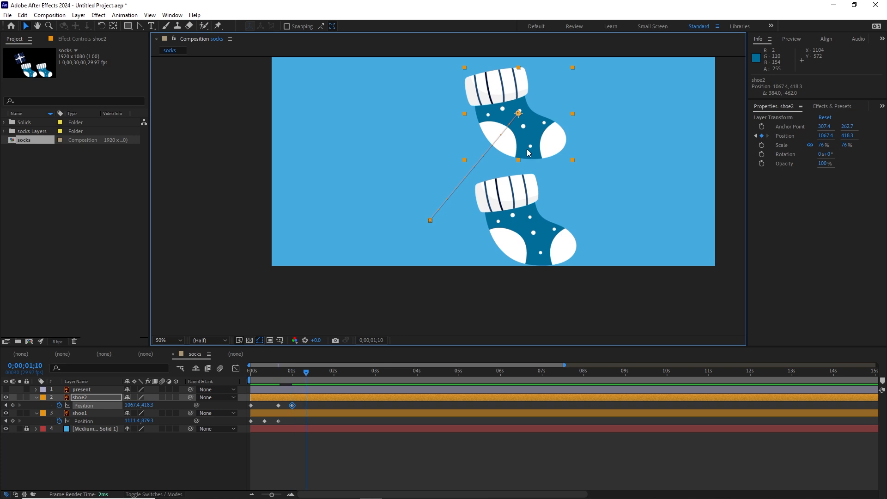
drag(527, 148, 635, 254)
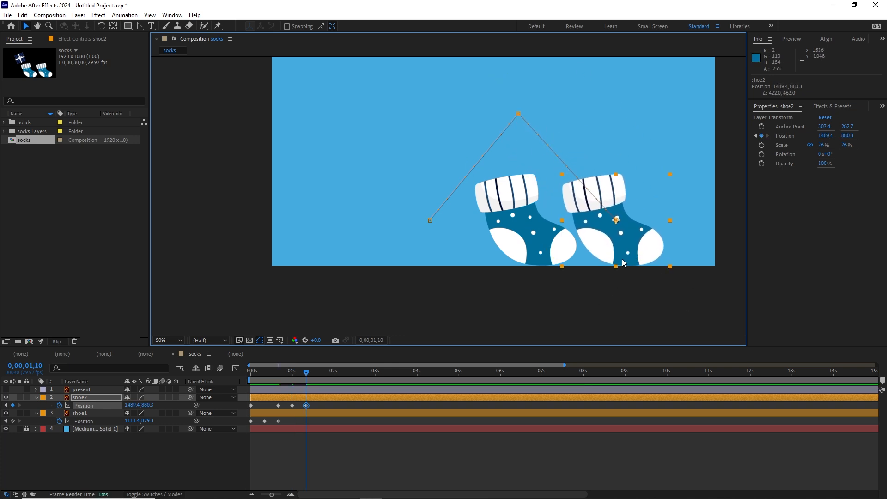
key(Right)
key(Right)
key(Right)
key(Right)
key(Right)
key(Right)
key(Right)
key(Right)
key(Right)
key(Right)
key(Right)
key(Right)
key(Right)
key(Right)
key(Right)
key(Right)
key(Right)
key(Right)
key(Right)
key(Right)
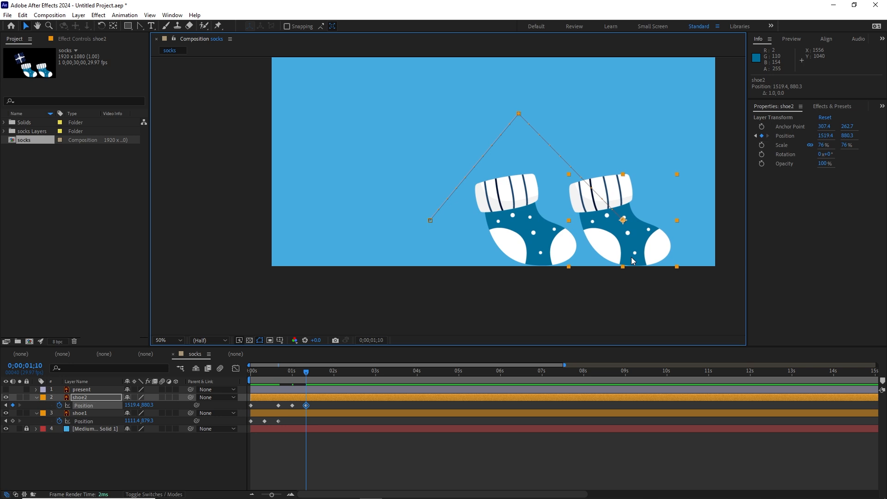
key(Right)
key(Right)
key(Right)
key(Right)
key(Right)
key(Right)
key(Right)
key(Right)
key(Right)
key(Right)
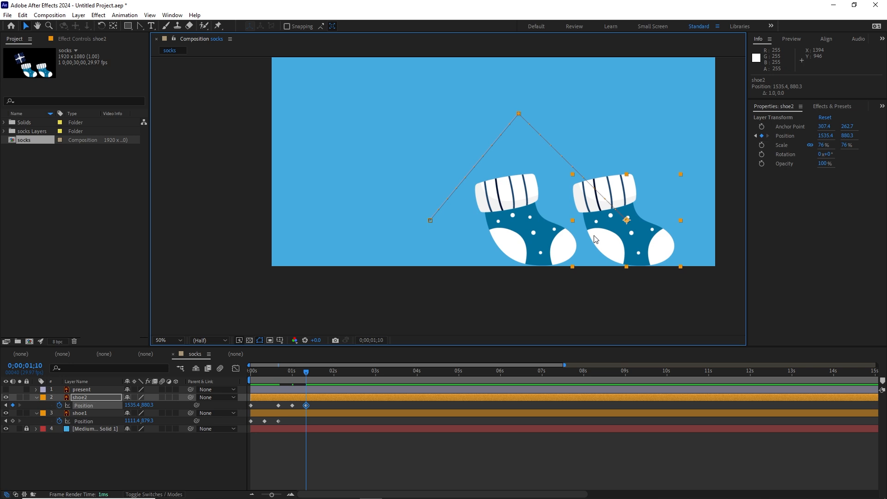
Smooth shoe2's motion path into an arc at the one-second peak, shift that keyframe to 1087.4, 428.3, and preview the jumps
click(140, 27)
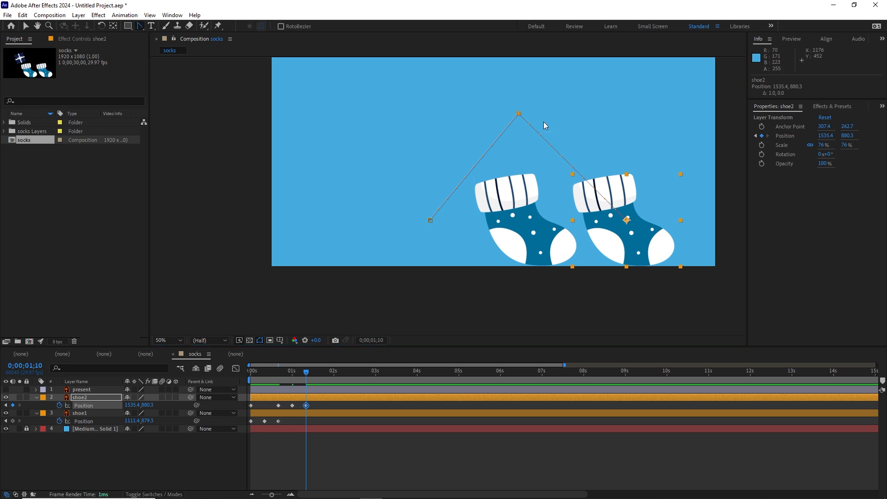
drag(518, 115, 574, 112)
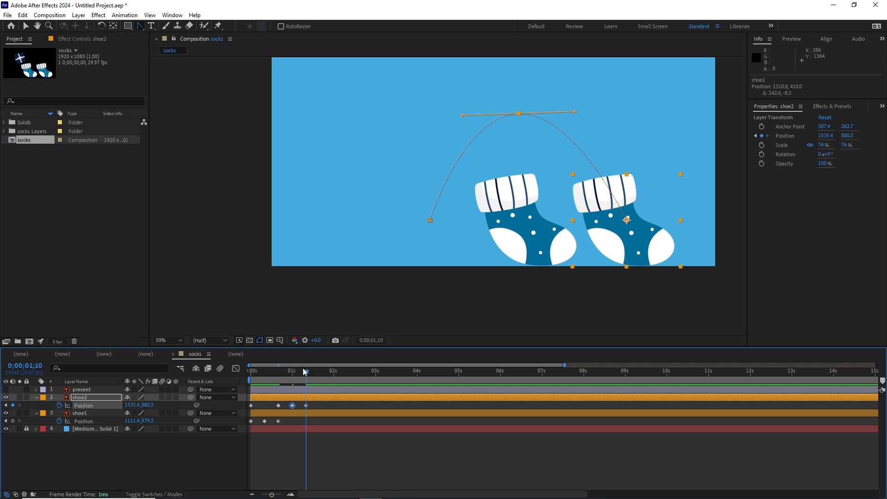
drag(306, 372, 299, 373)
click(295, 403)
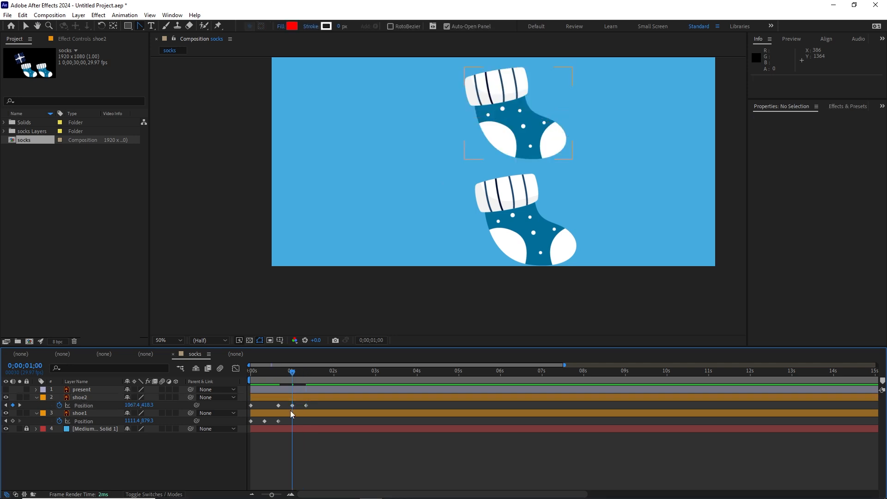
click(293, 404)
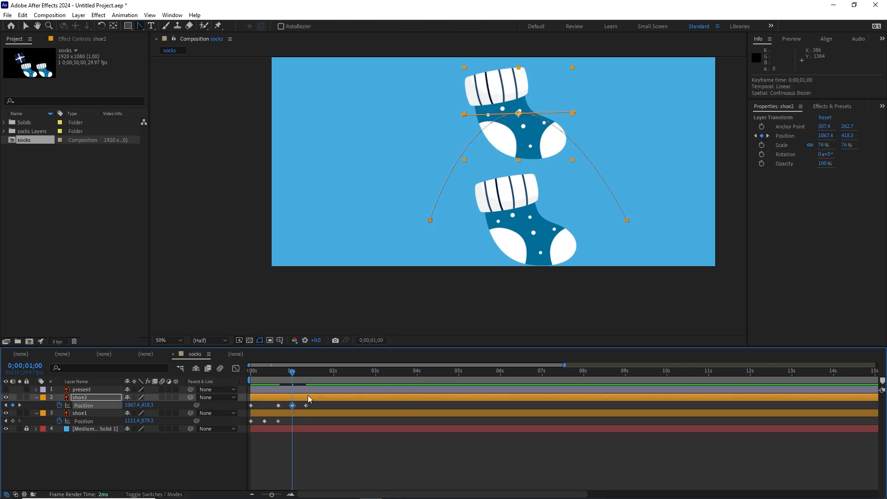
key(shift+Right)
key(shift+Right)
key(shift+Down)
key(shift+Down)
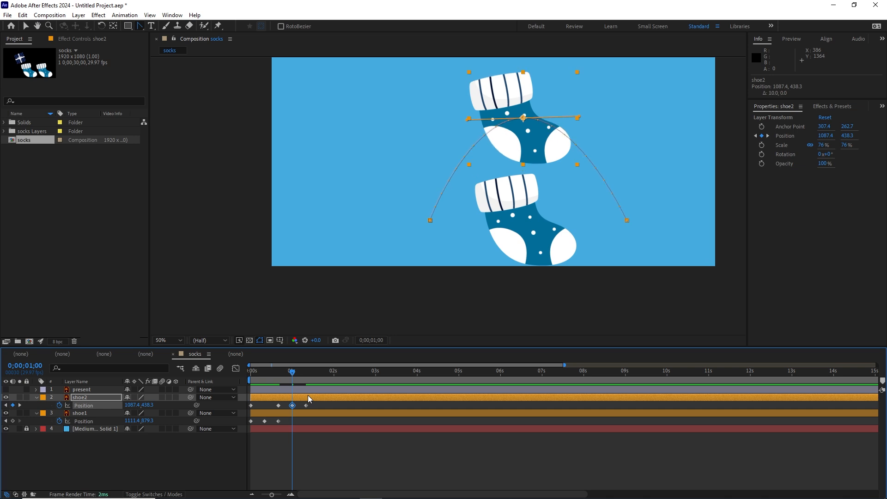
key(Up)
key(Up)
key(Up)
key(Up)
key(Up)
key(Up)
key(Up)
key(Up)
key(Up)
key(Up)
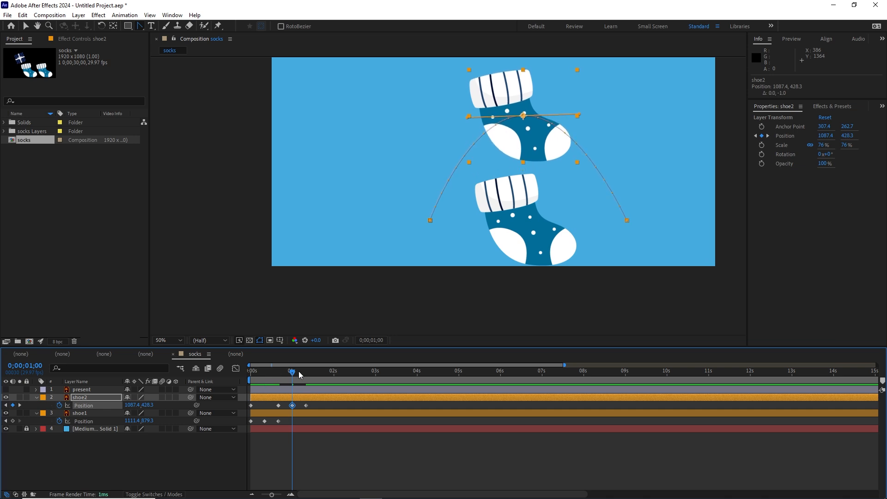
key(space)
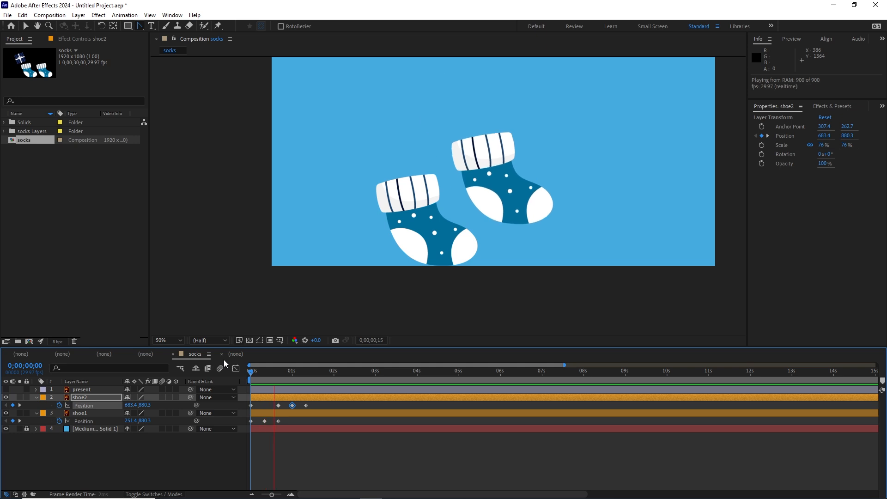
key(space)
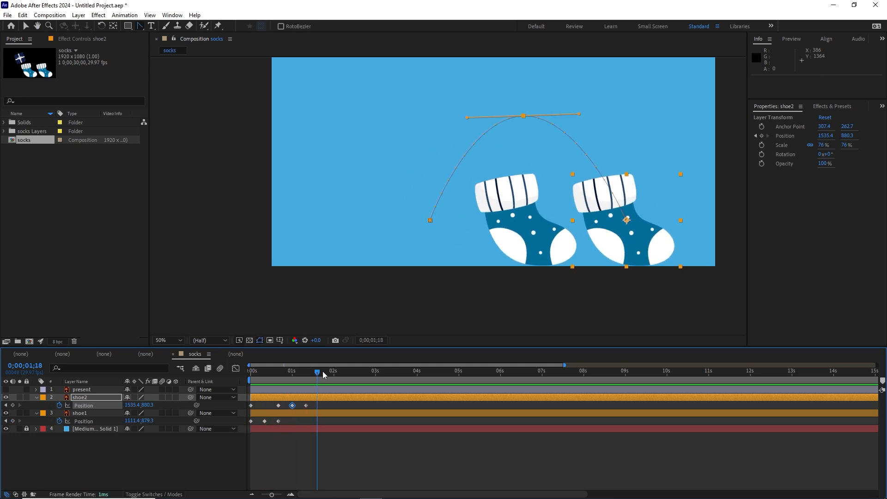
Add a holding Position keyframe to shoe1 at 0;00;01;10, and raise it above shoe2 to 1475.4, 397.3 at 0;00;01;20
drag(316, 375, 309, 376)
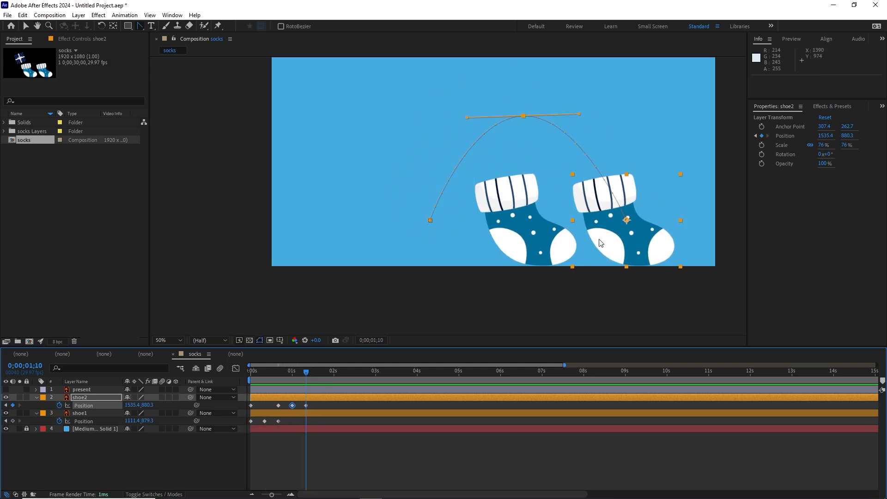
click(13, 421)
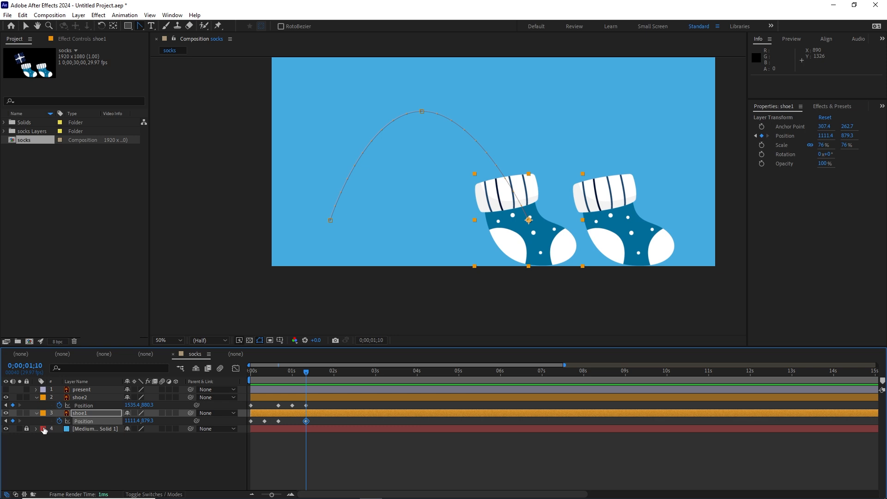
key(shift+Page_Down)
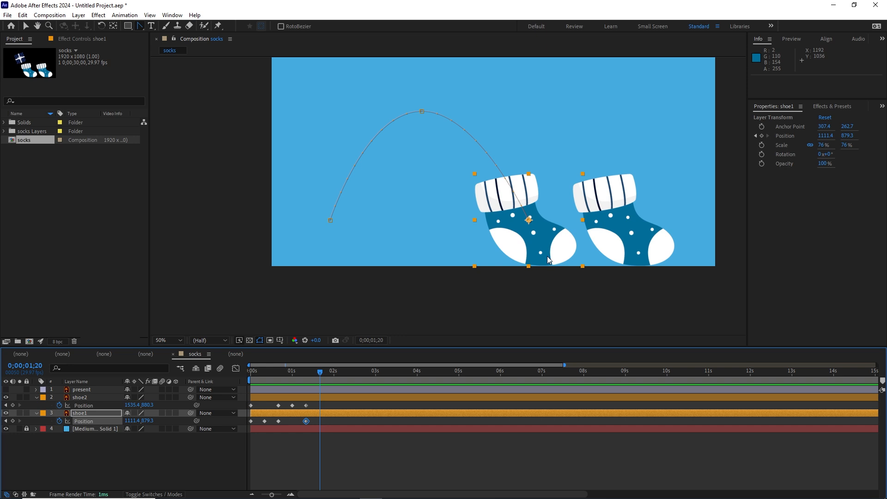
drag(547, 256, 630, 142)
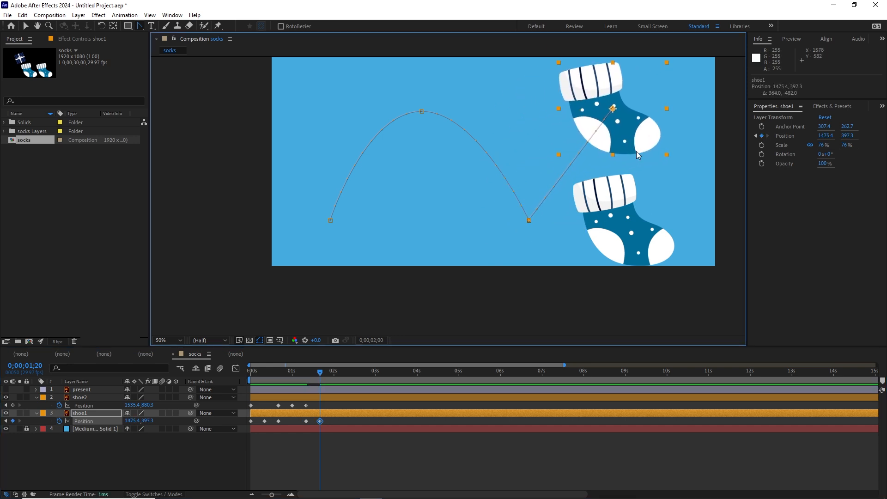
At 0;00;02;00, bring shoe1 down past shoe2 at the composition's edge, to position 1937.4, 881.3
key(shift+Page_Down)
drag(628, 138, 736, 249)
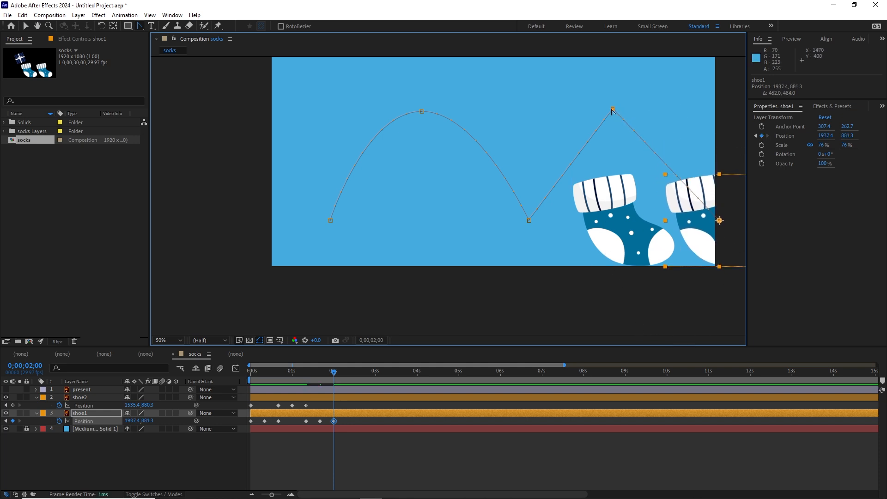
Curve shoe1's second jump at its 0;00;01;20 peak and shift that keyframe to position 1517.4, 397.3
drag(613, 110, 665, 109)
drag(334, 372, 320, 374)
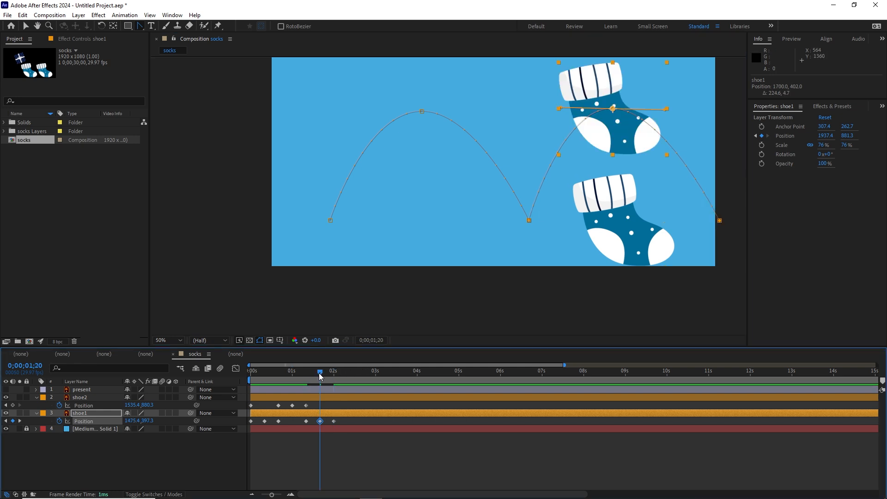
click(321, 421)
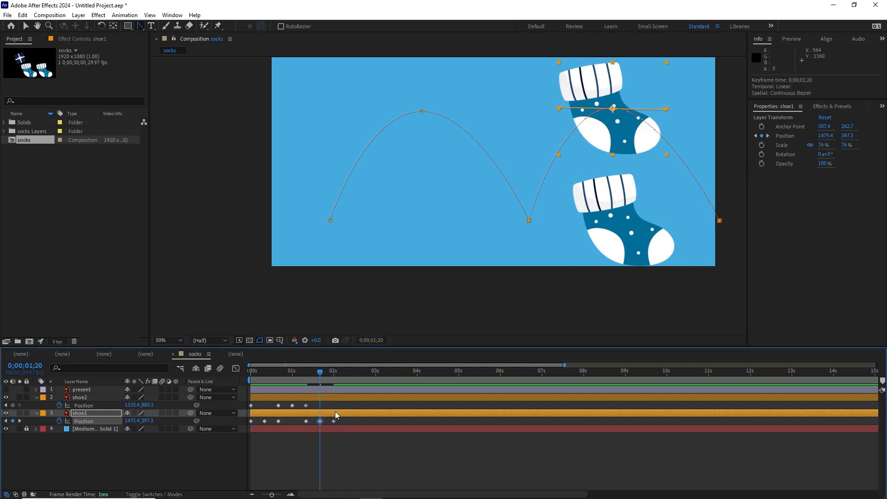
key(shift+Right)
key(shift+Right)
key(shift+Right)
key(shift+Right)
key(shift+Right)
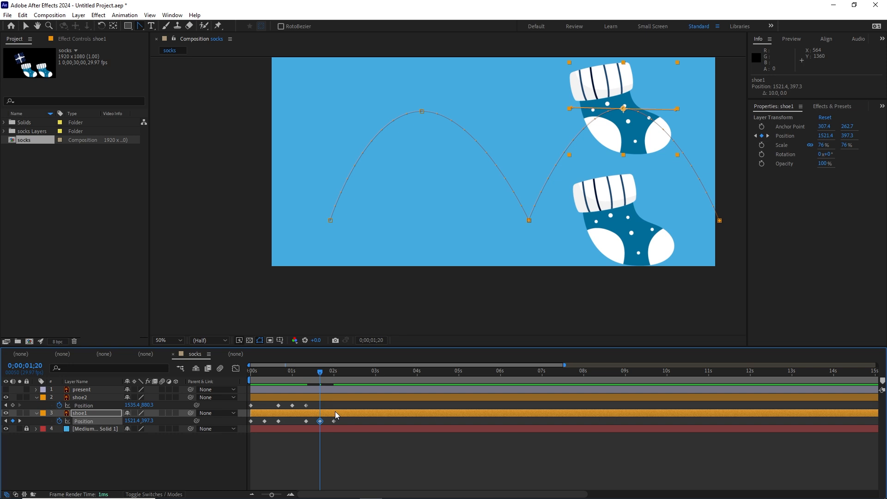
key(Left)
key(Left)
key(Left)
key(Left)
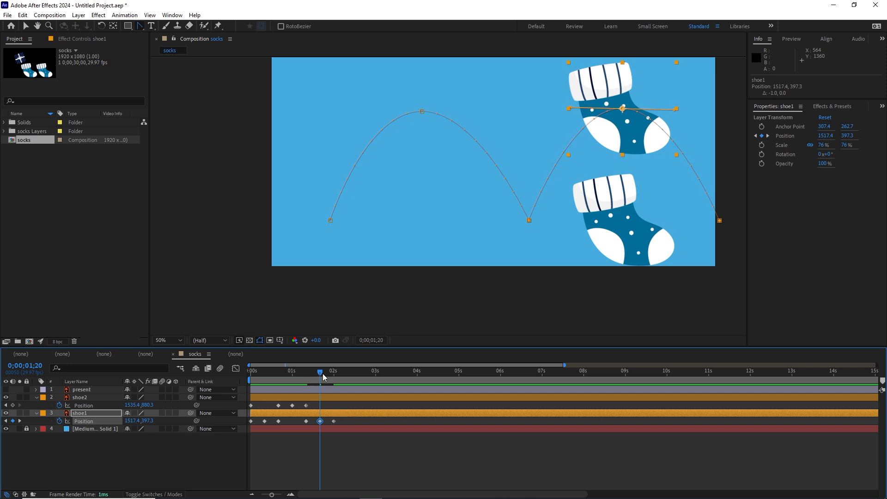
Look at where both socks stand at 0;00;02;00, including the space past the composition's edge
mouse_move(321, 373)
mouse_down()
mouse_move(237, 377)
mouse_move(338, 377)
mouse_up()
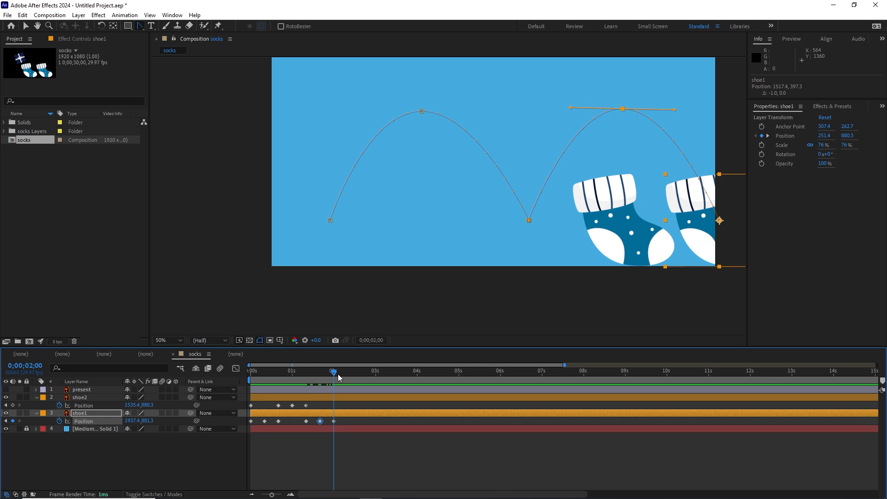
drag(601, 281, 413, 279)
key(g)
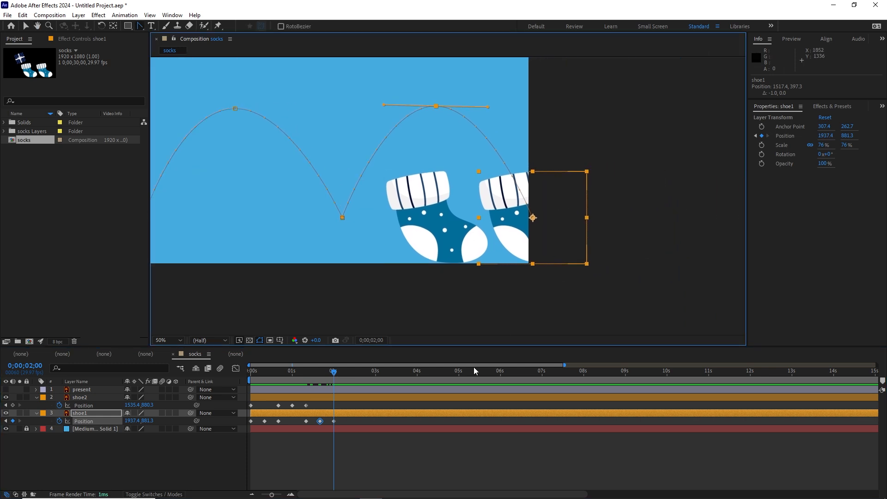
click(417, 247)
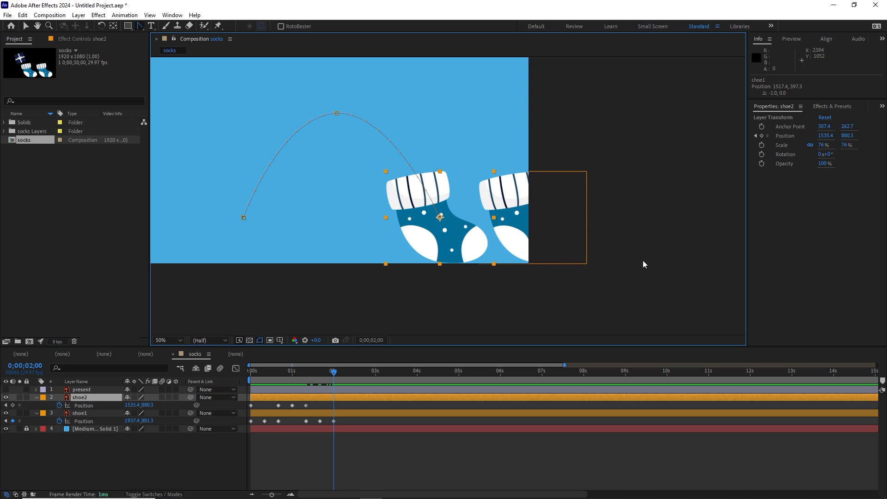
click(139, 455)
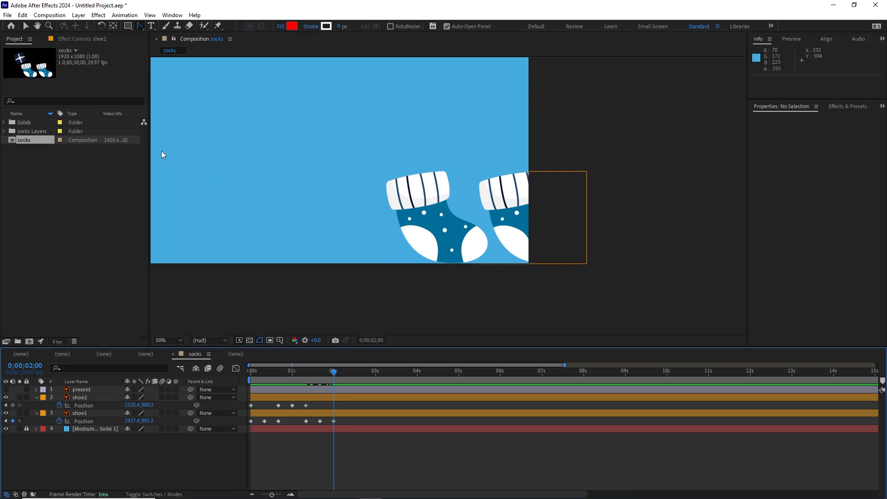
Create a One-Node Camera named Camera 1 with the 50mm preset in the socks composition
click(80, 16)
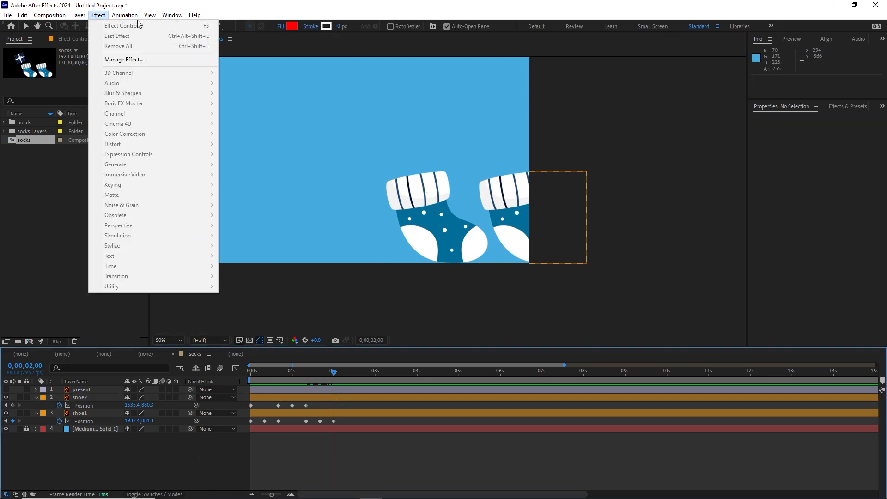
mouse_move(192, 27)
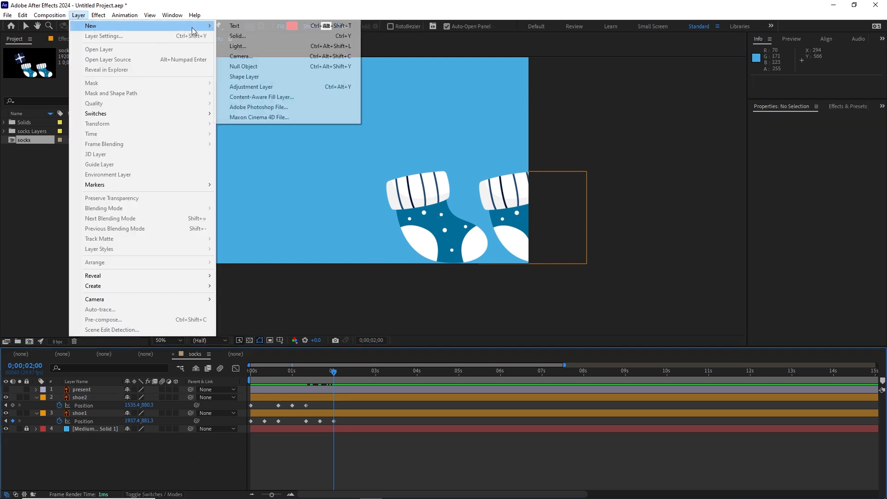
click(267, 59)
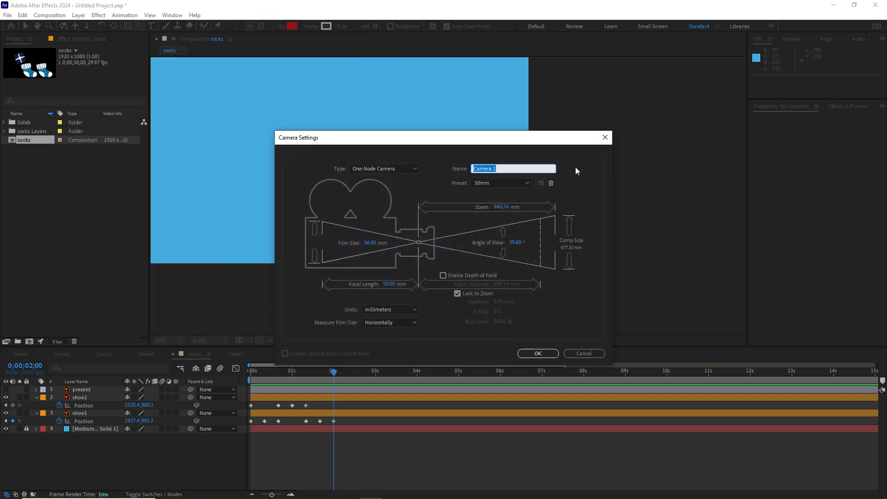
click(415, 170)
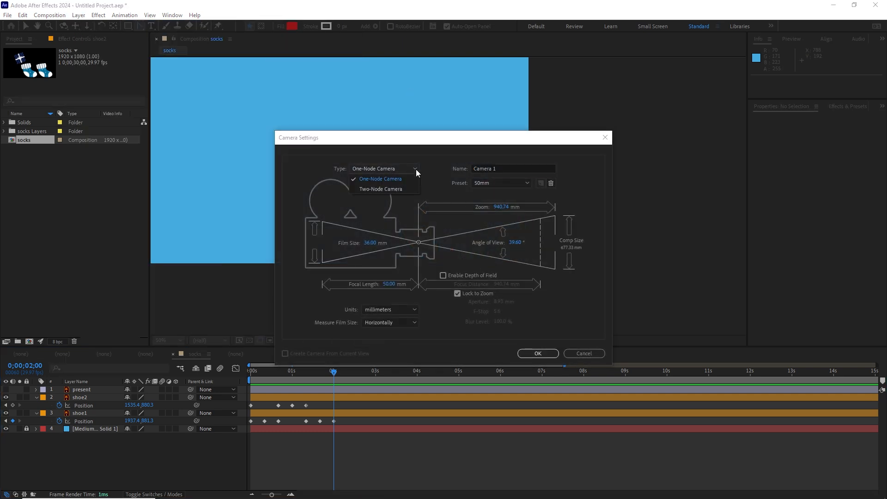
click(373, 180)
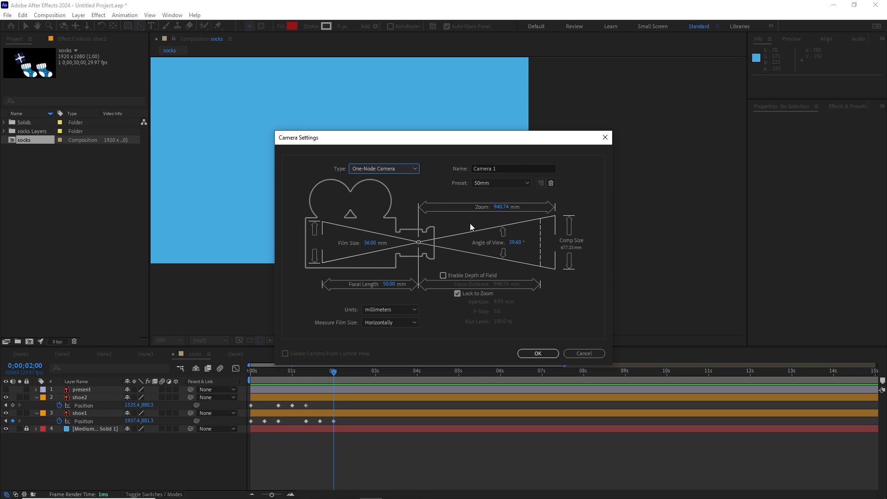
click(536, 357)
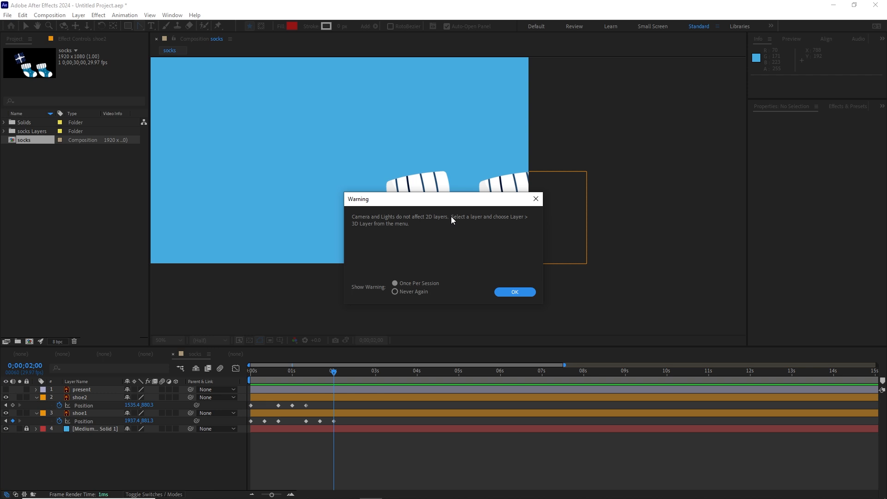
click(515, 293)
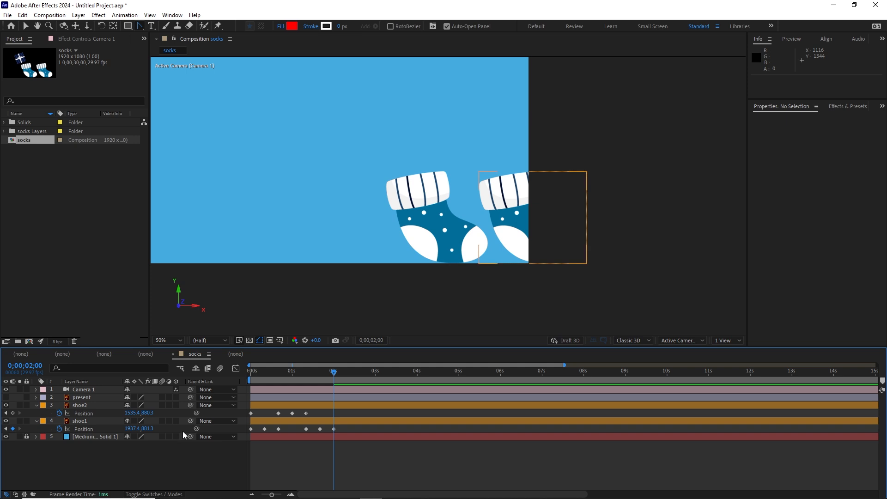
Make the present, shoe2, shoe1 and background solid layers 3D, unlocking the solid for the change and locking it again
click(176, 397)
click(176, 406)
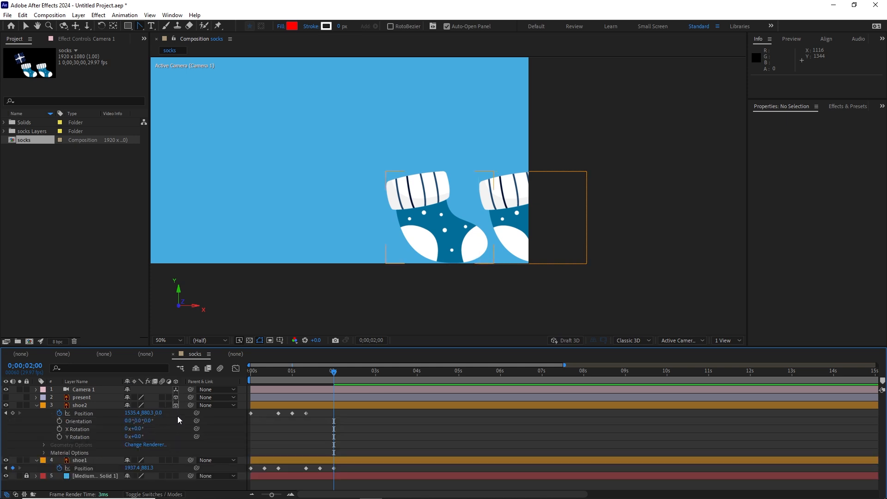
click(176, 460)
scroll(179, 411, down, 1)
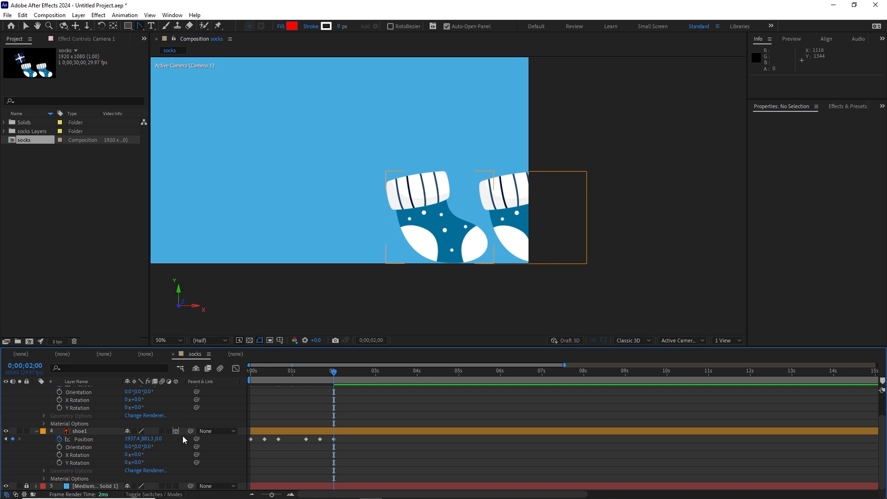
click(26, 486)
click(176, 486)
click(26, 486)
Collapse the expanded properties of shoe2 and shoe1, keeping the layer switches column shown in the timeline
click(151, 495)
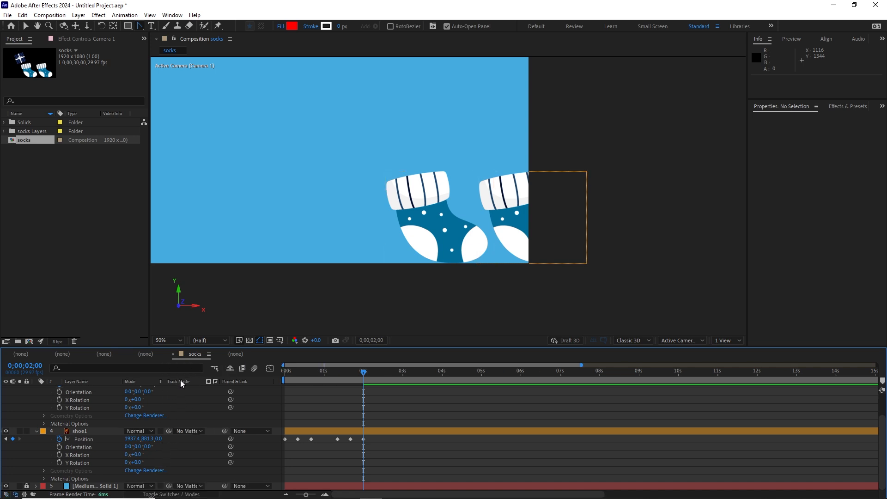
scroll(181, 406, up, 3)
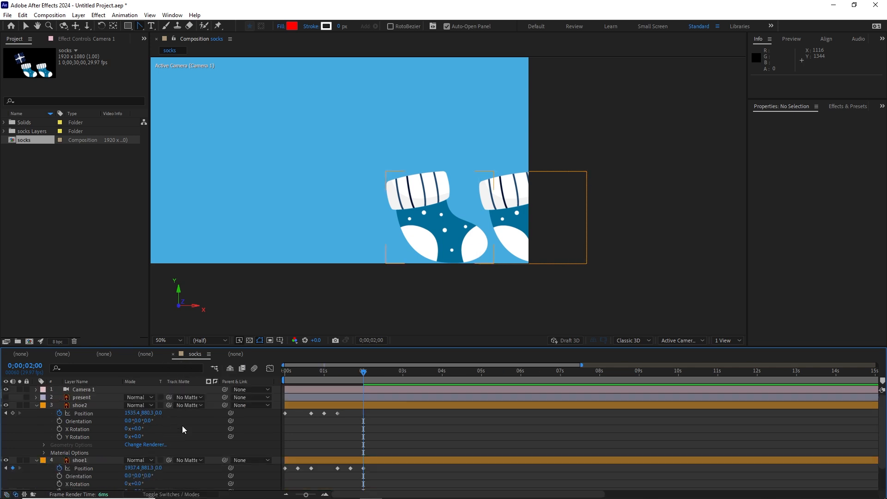
click(37, 405)
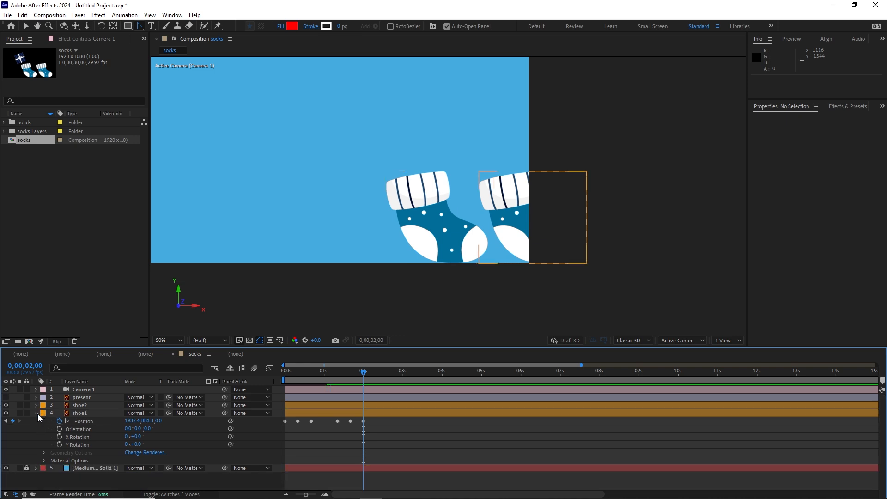
click(36, 413)
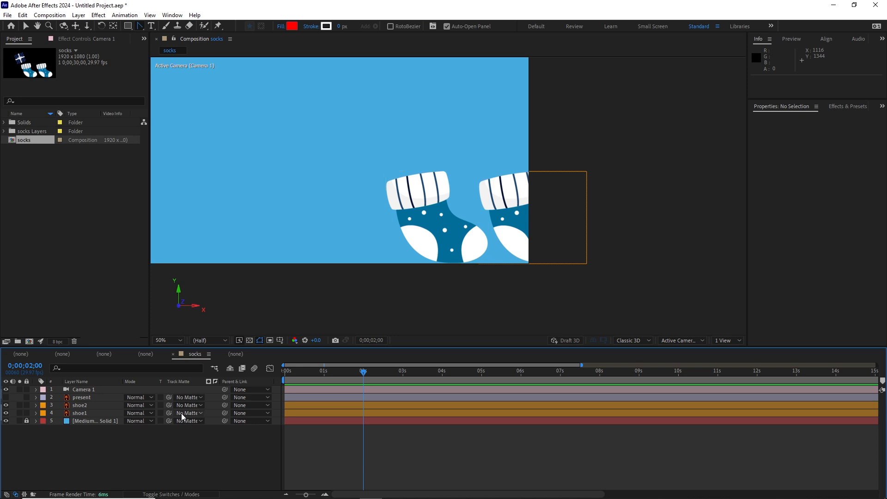
click(169, 495)
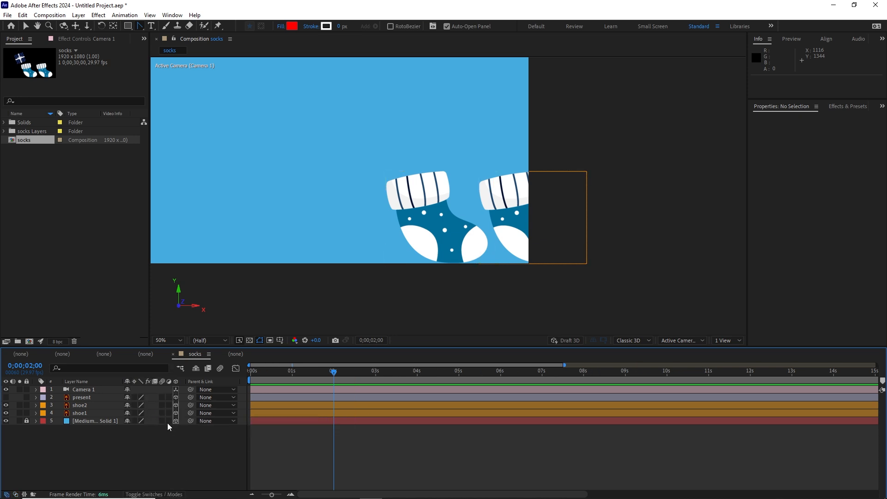
Toggle the timeline repeatedly between the layer switches and the blending mode columns
key(F4)
key(F4)
key(F4)
key(F4)
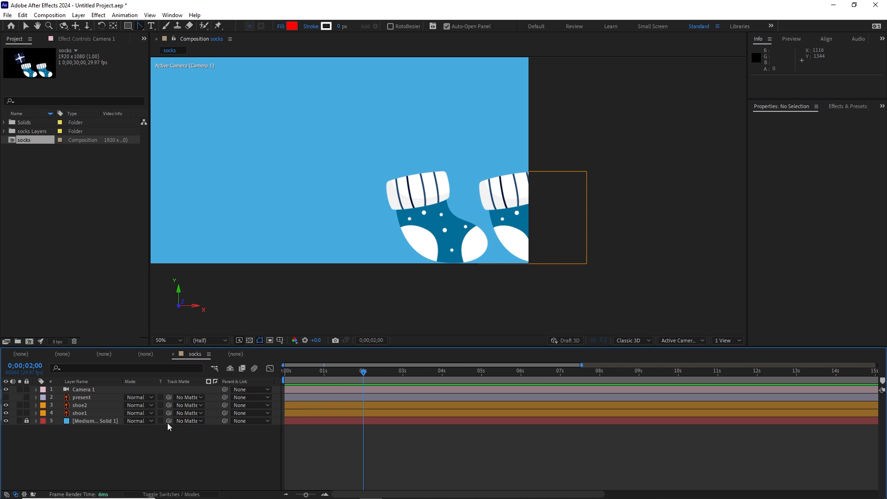
key(F4)
key(F4)
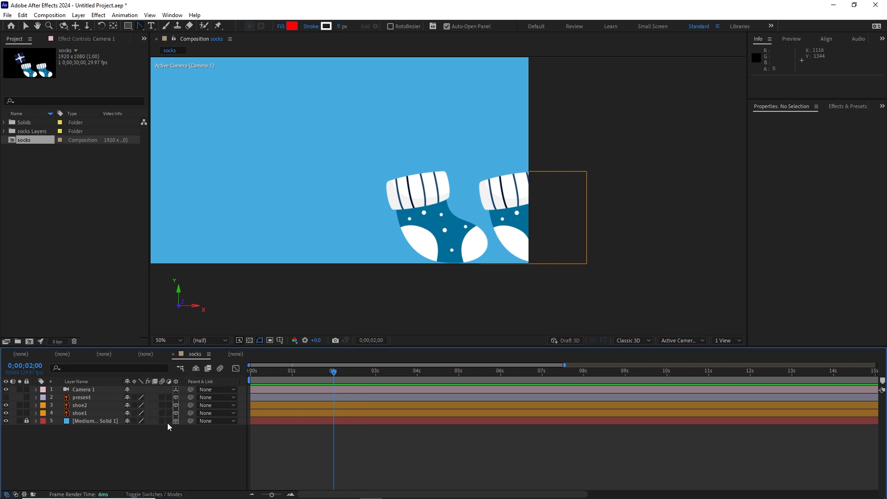
Reveal Camera 1's Position and separate it into individual X, Y and Z dimensions
click(85, 389)
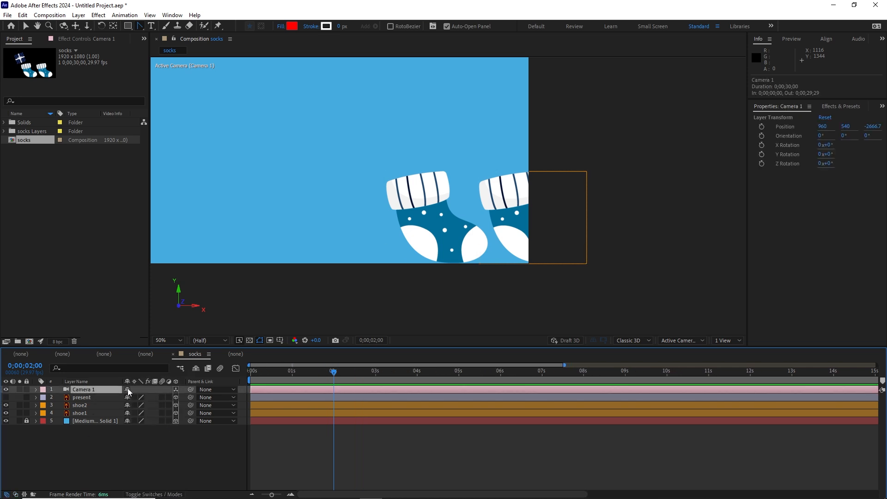
key(p)
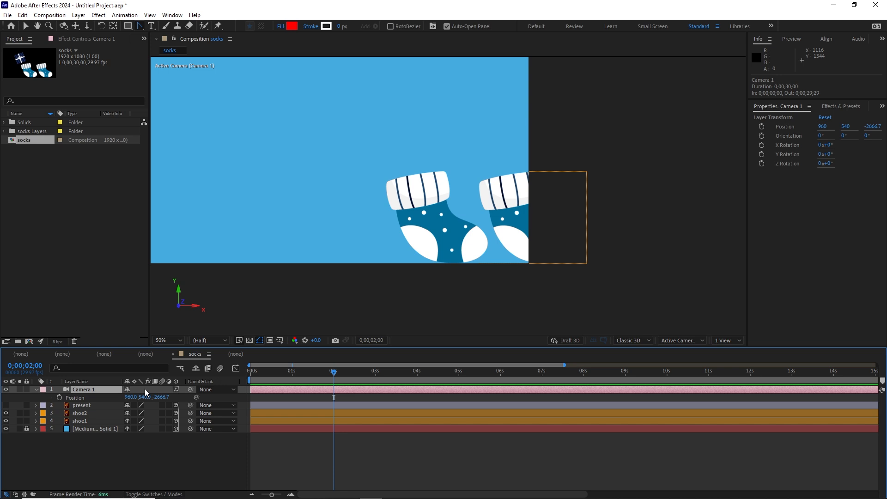
click(79, 399)
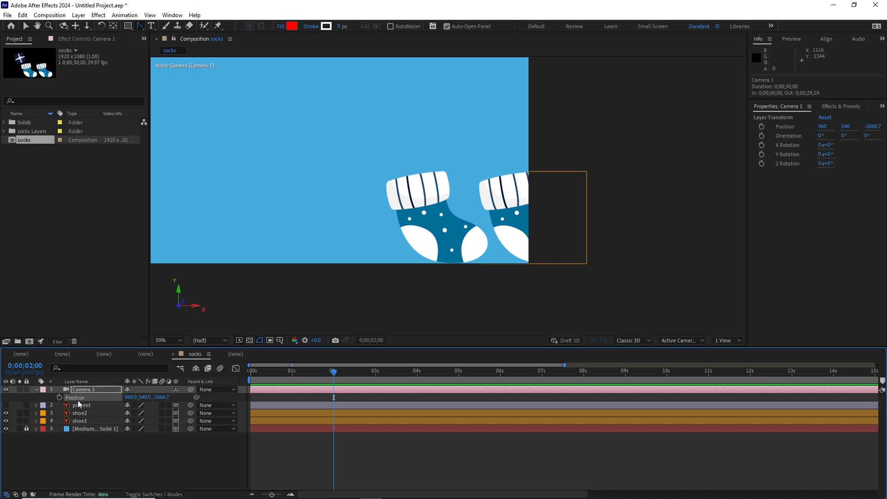
right_click(77, 397)
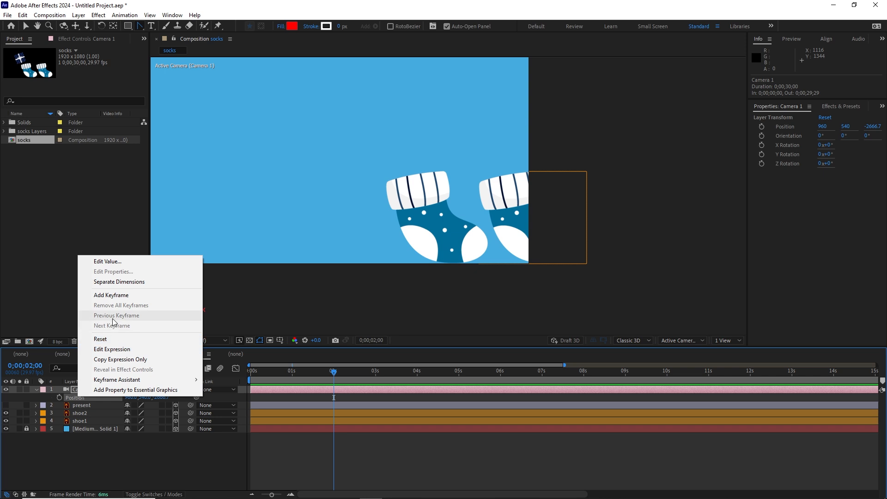
click(116, 281)
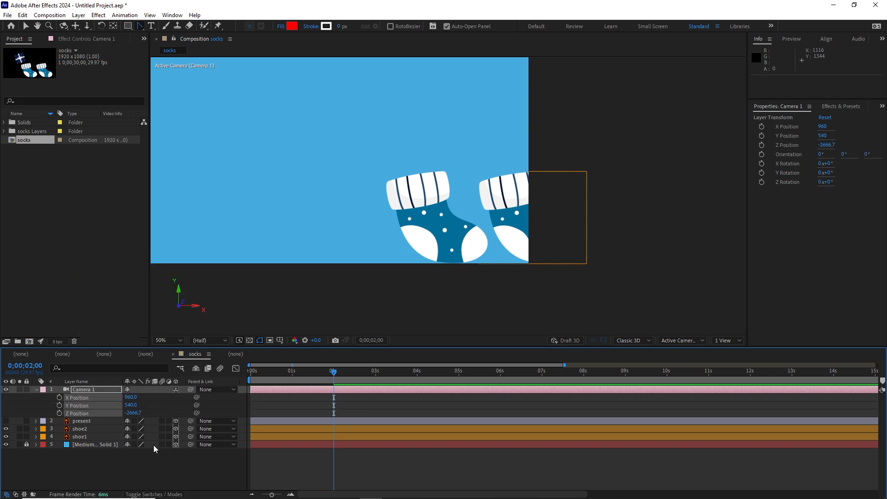
click(131, 462)
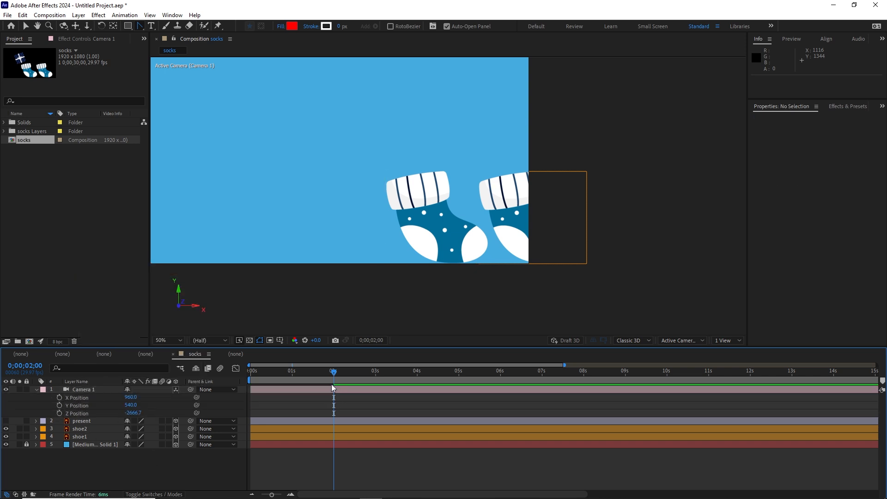
Scrub through the sock jumps to 0;00;02;01 and shift Camera 1's X Position to 1849 to follow the socks
drag(334, 372, 198, 389)
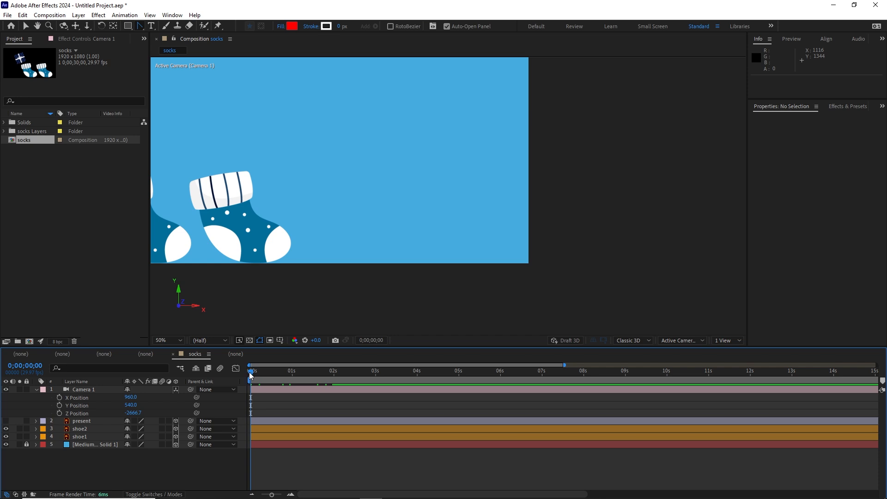
drag(250, 373, 335, 372)
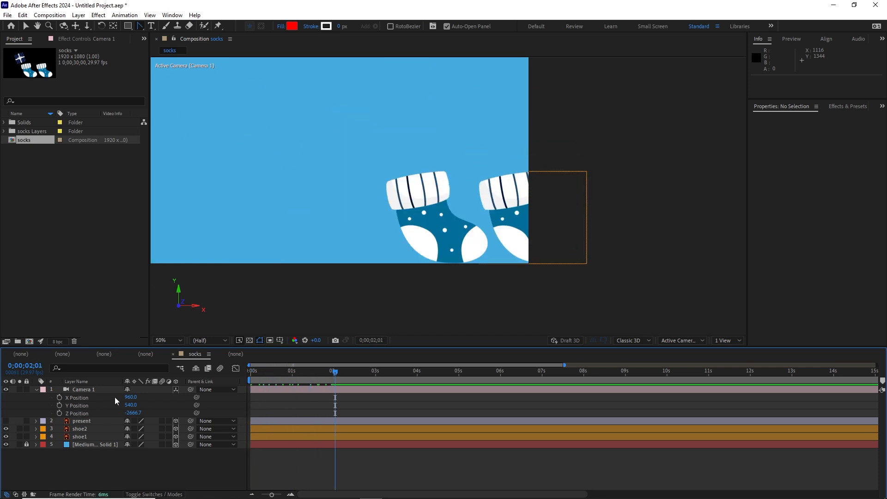
drag(131, 397, 443, 431)
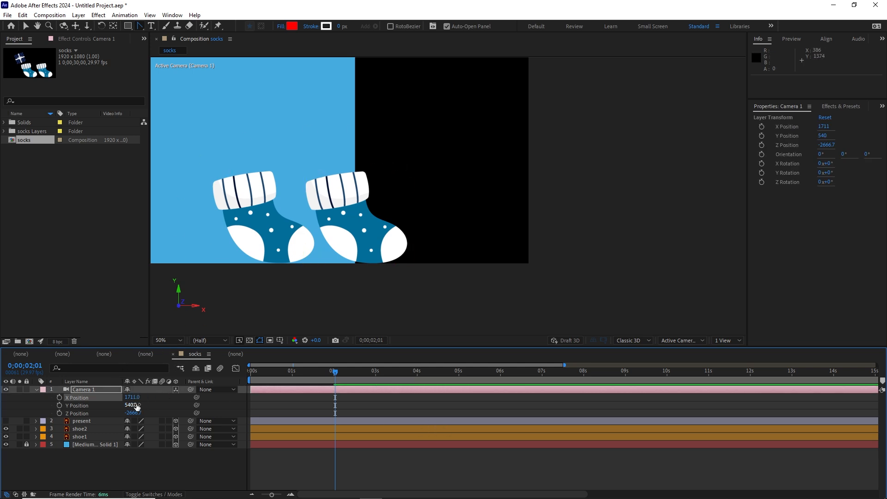
drag(132, 397, 191, 400)
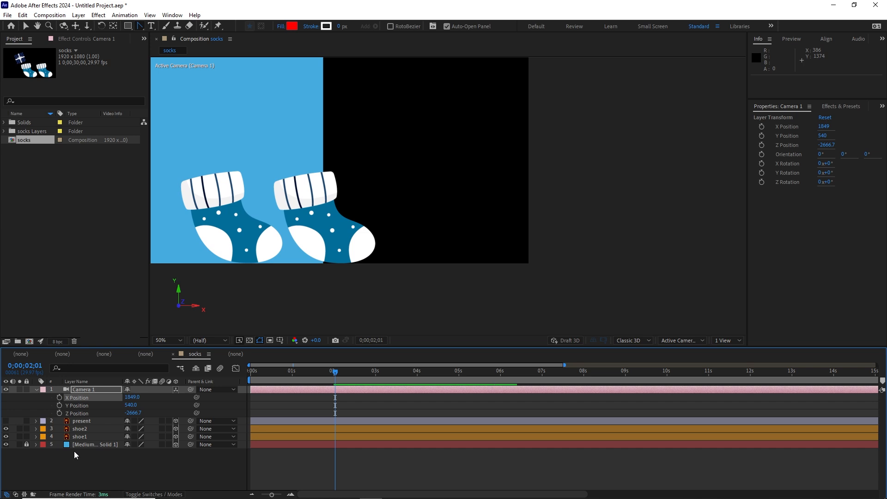
Reveal Position on both socks, add a holding Position keyframe to shoe2 at 0;00;02;00, and advance to 0;00;02;10
click(80, 436)
shift+click(80, 430)
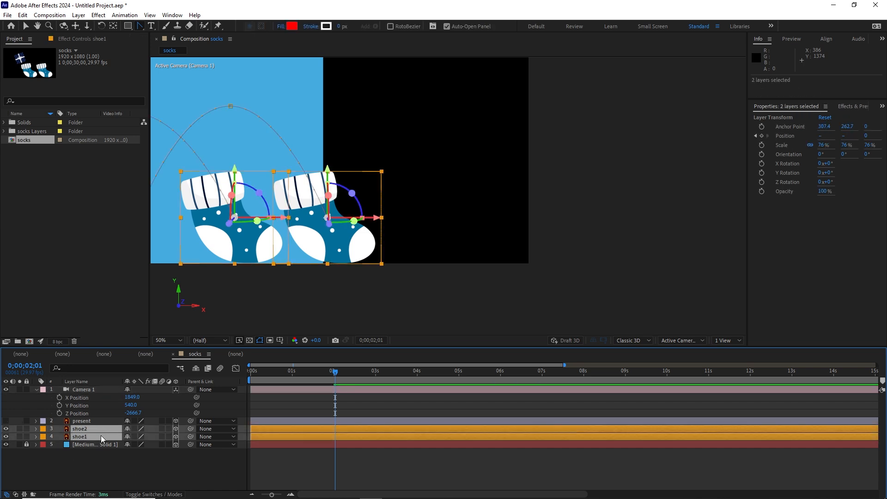
key(p)
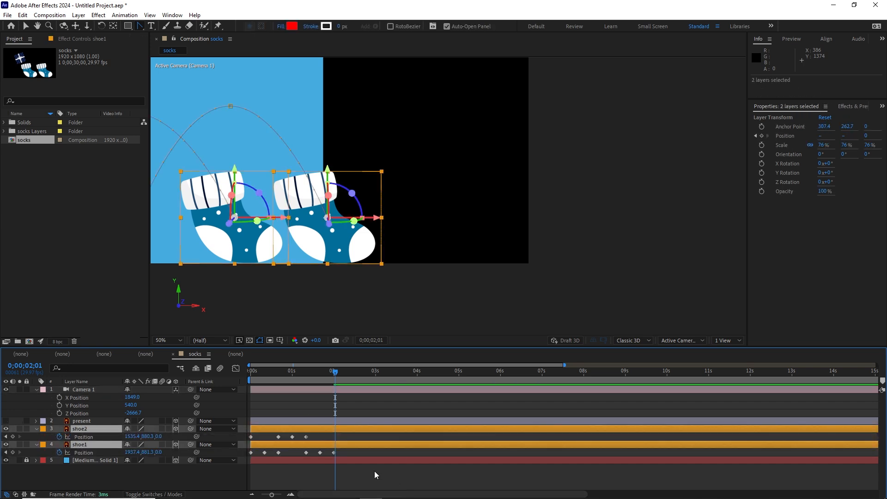
click(353, 398)
drag(335, 372, 339, 372)
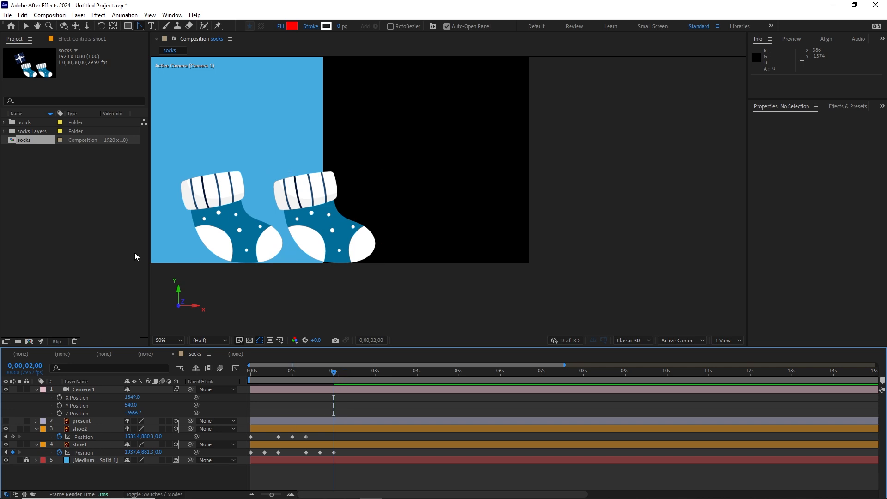
click(234, 233)
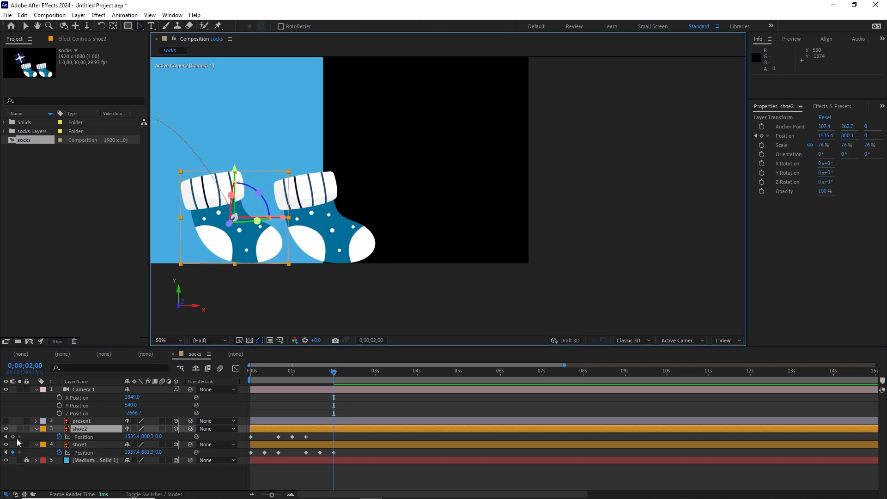
click(13, 438)
key(shift+Page_Down)
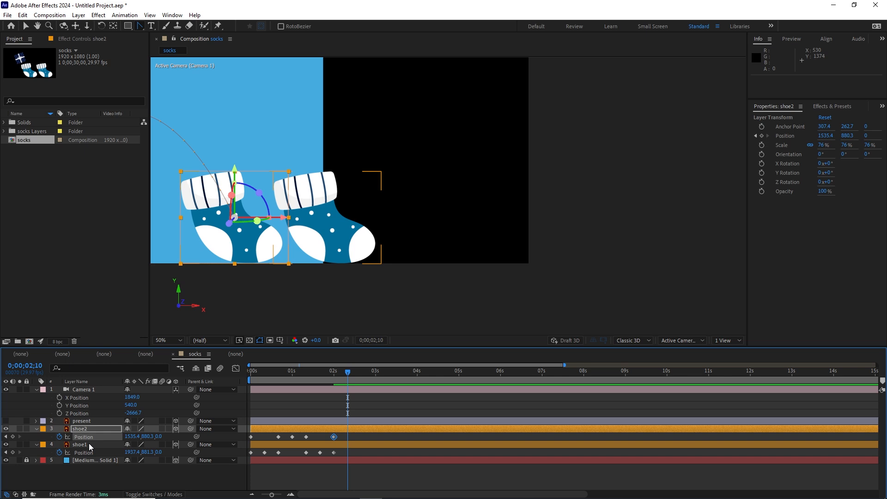
Keyframe shoe2 hopping over shoe1, peaking at 1939.4, 404.3 at 0;00;02;10 and landing at 2367.4, 876.3 at 0;00;02;20
drag(250, 246, 453, 254)
key(shift+Page_Down)
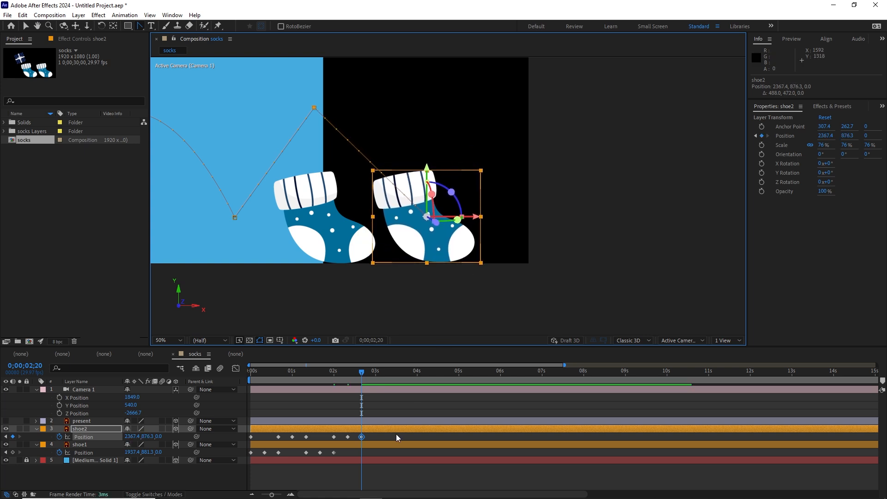
key(shift+Page_Up)
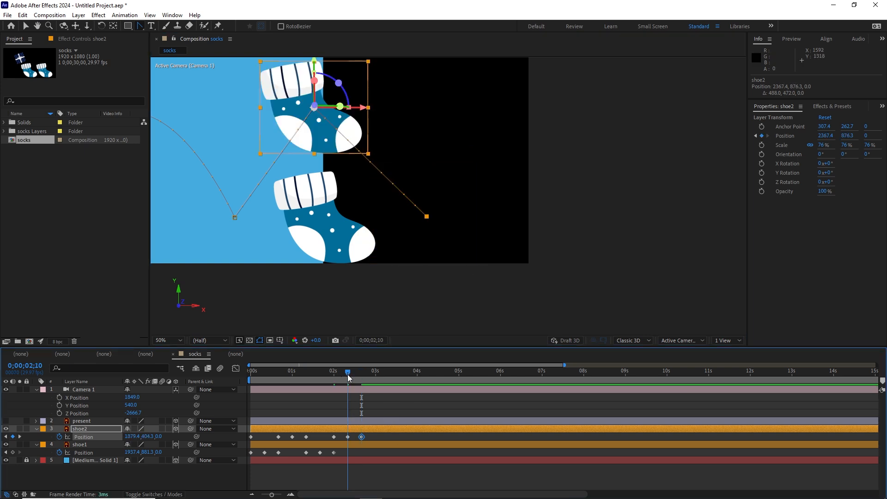
key(shift+Right)
key(shift+Right)
key(shift+Right)
key(shift+Right)
key(shift+Right)
key(shift+Right)
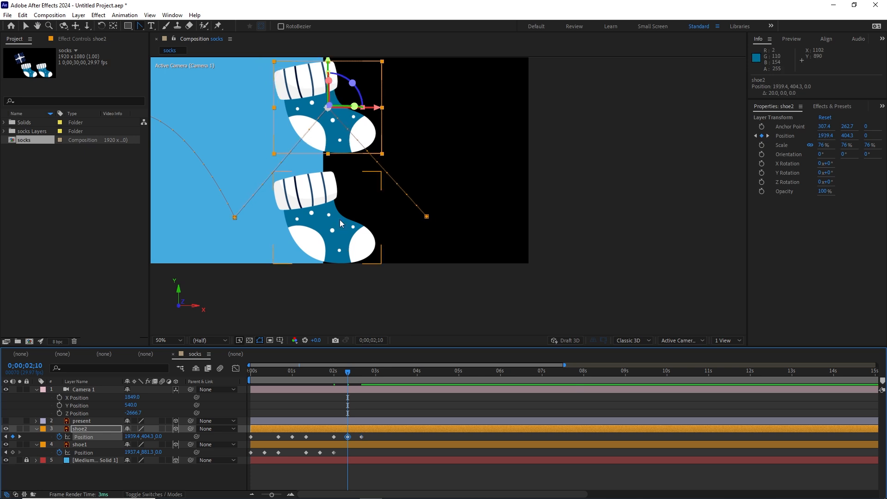
Curve the peak of shoe2's new jump into a smooth arc and shift Camera 1's X Position to 2421
drag(328, 108, 373, 108)
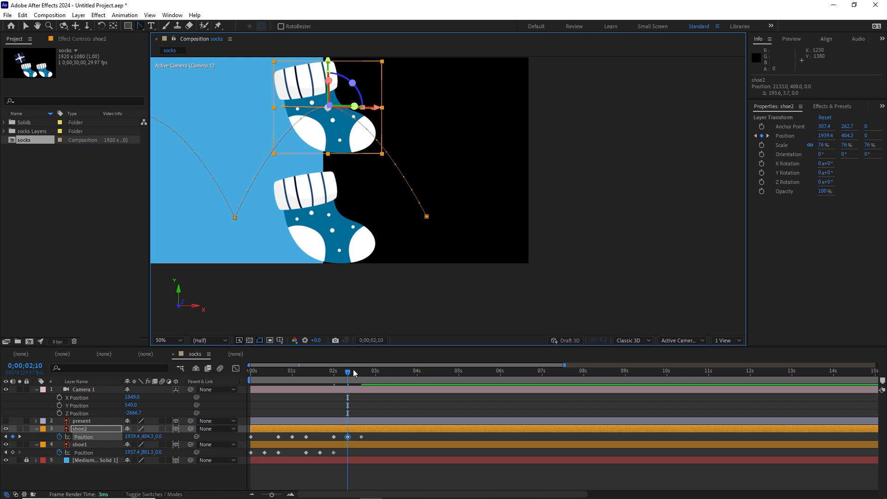
drag(347, 376, 362, 378)
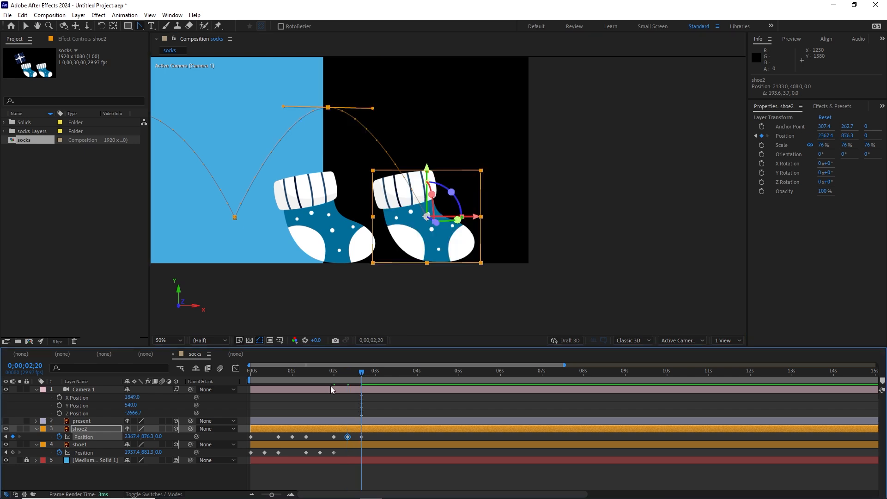
drag(132, 397, 419, 422)
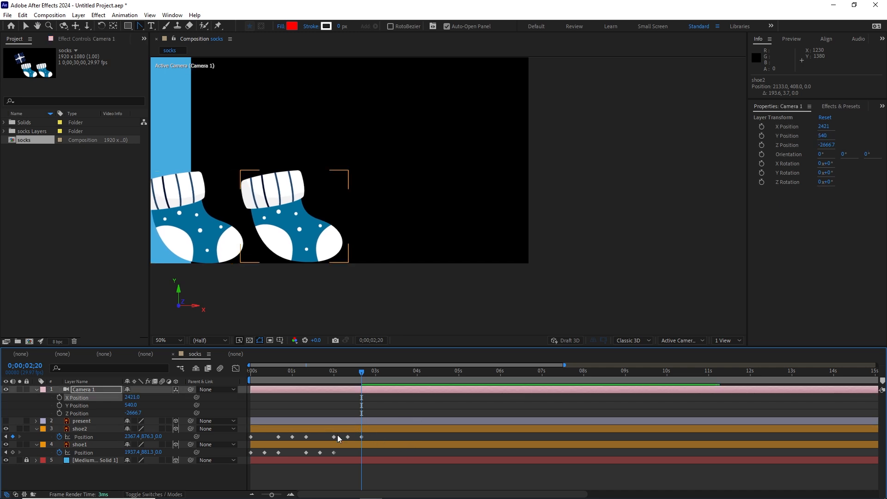
Add a holding Position keyframe to shoe1 at 0;00;02;20, then keyframe its jump over shoe2, landing at 2799.4, 873.3 at 0;00;03;10
click(12, 453)
click(84, 453)
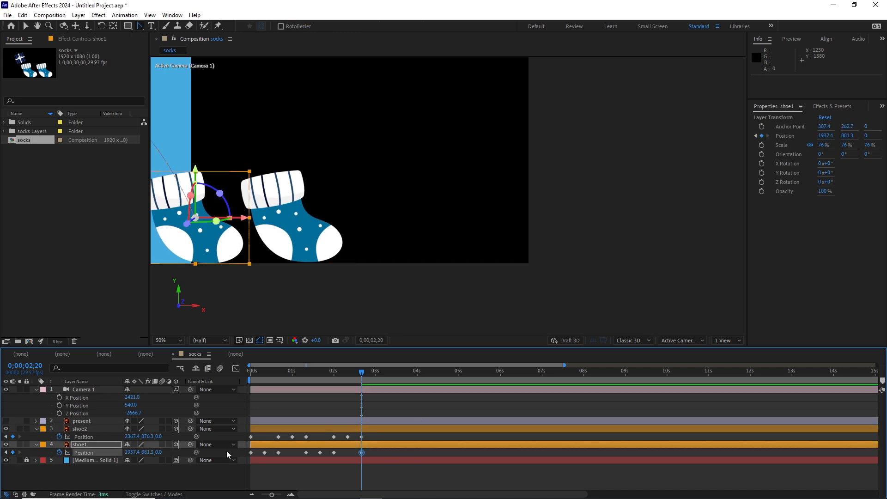
key(shift+Page_Down)
key(v)
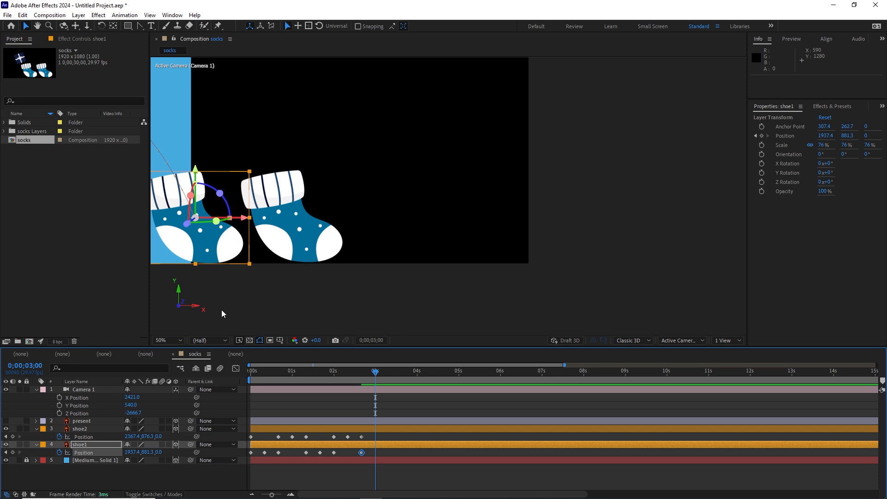
drag(203, 258, 407, 233)
key(shift+Page_Down)
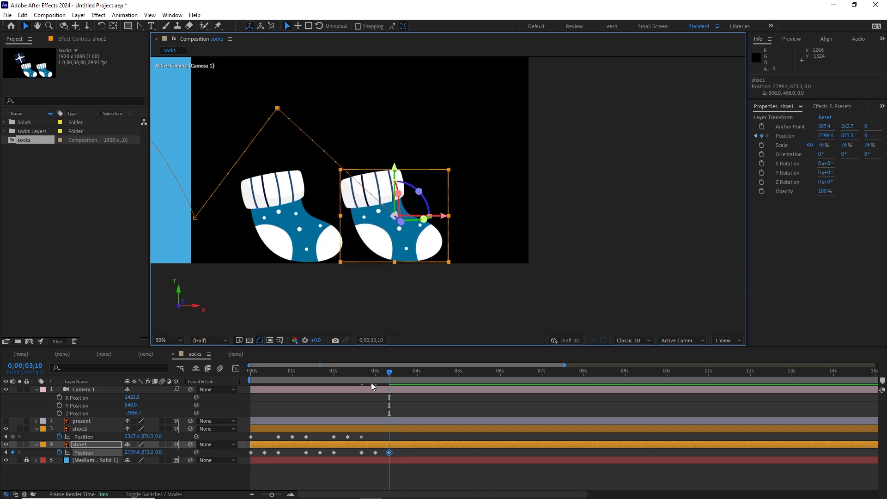
Curve the peak of shoe1's motion path at 0;00;03;00 into a smooth arc and scrub through the landing
drag(390, 371, 375, 371)
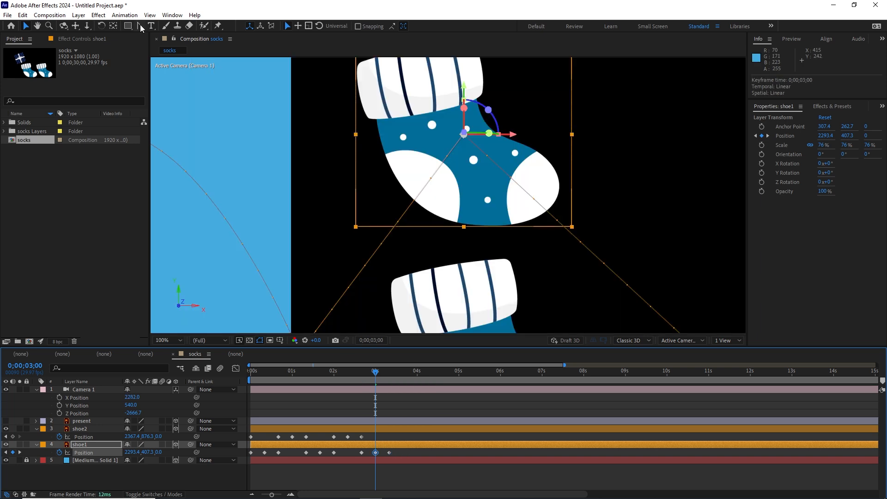
click(140, 26)
drag(464, 134, 529, 138)
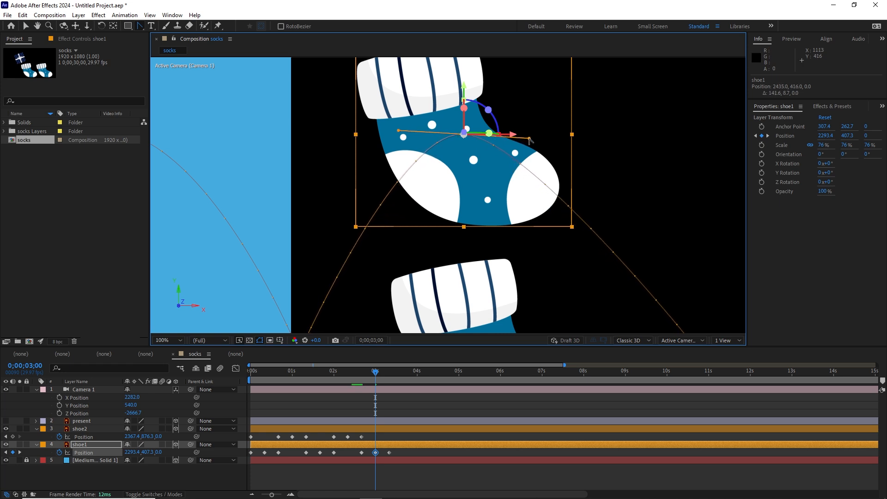
drag(375, 374, 400, 373)
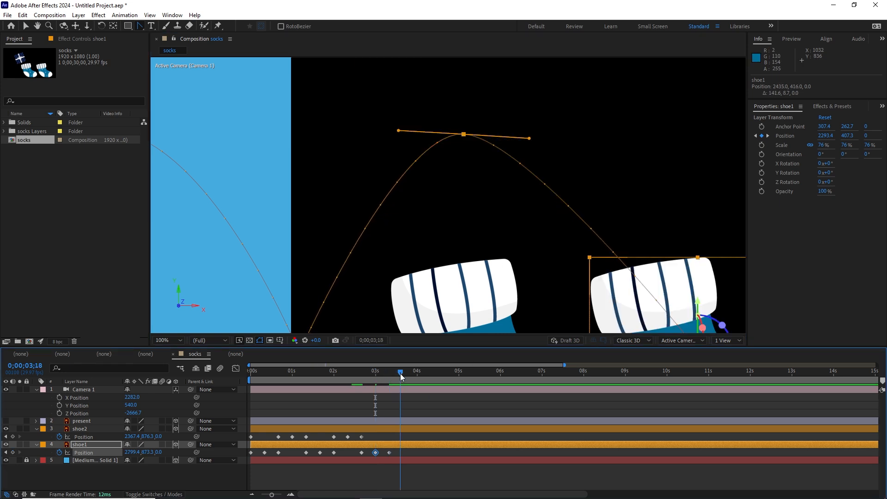
scroll(494, 309, down, 1)
scroll(497, 305, down, 1)
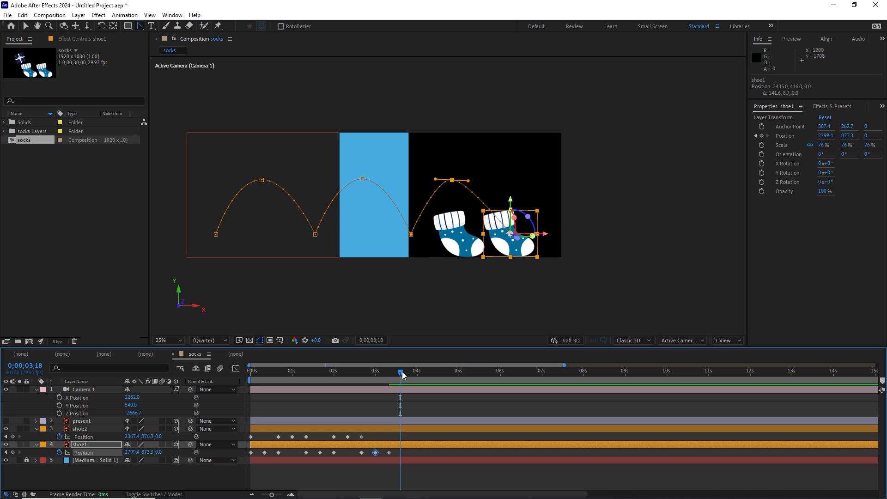
drag(402, 372, 390, 371)
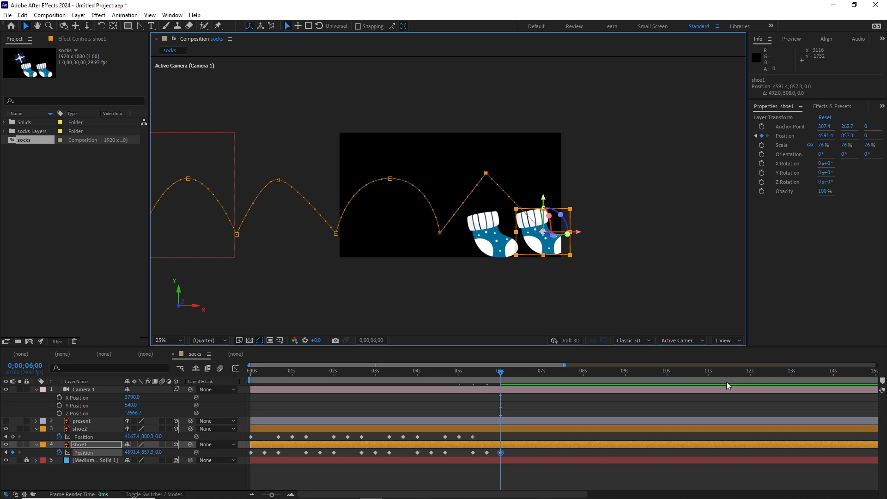
Curve the sharp peak of shoe1's last jump before 0;00;06;00 into a smooth arc
click(140, 29)
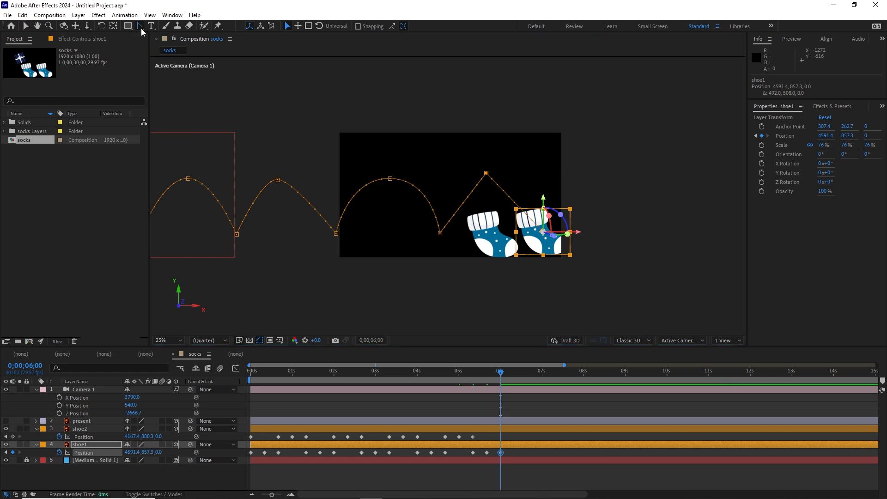
click(175, 56)
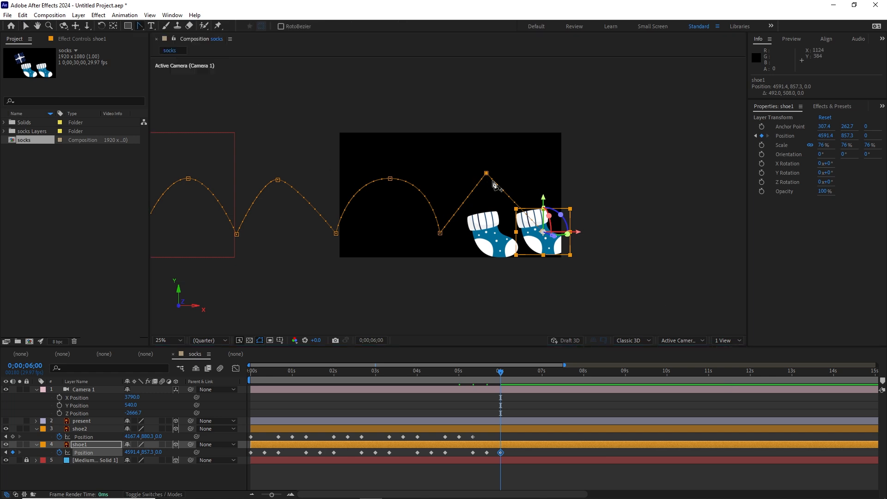
drag(486, 173, 513, 176)
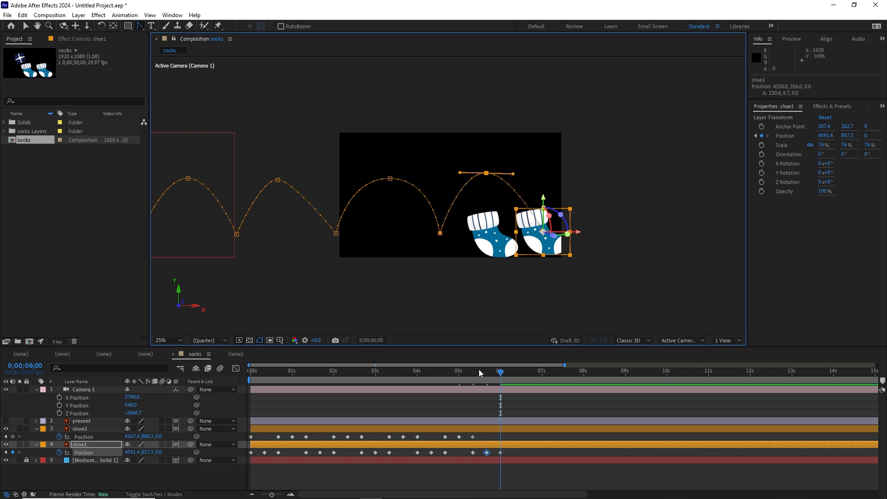
Return to the start of the composition and reset Camera 1's X Position
drag(479, 372, 207, 361)
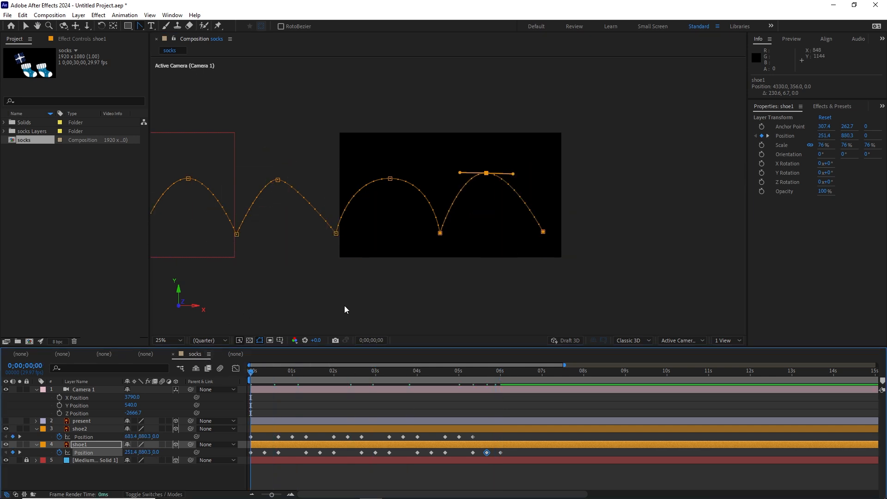
click(71, 398)
right_click(77, 401)
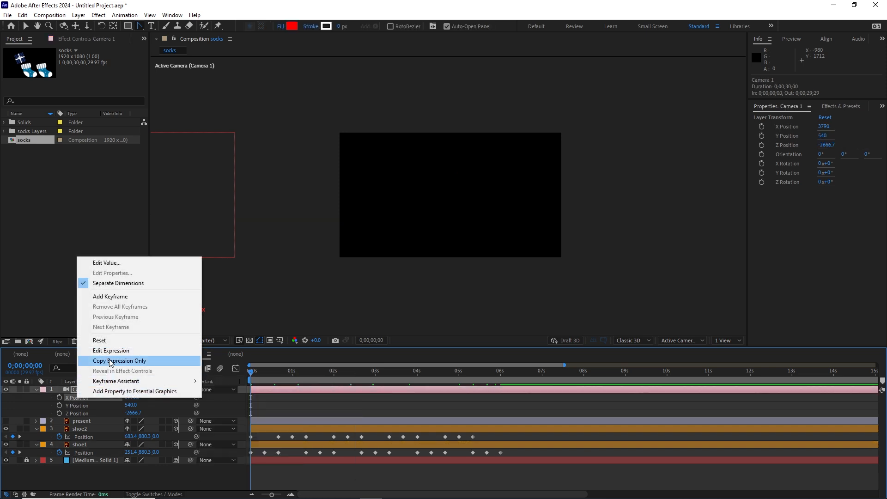
click(109, 341)
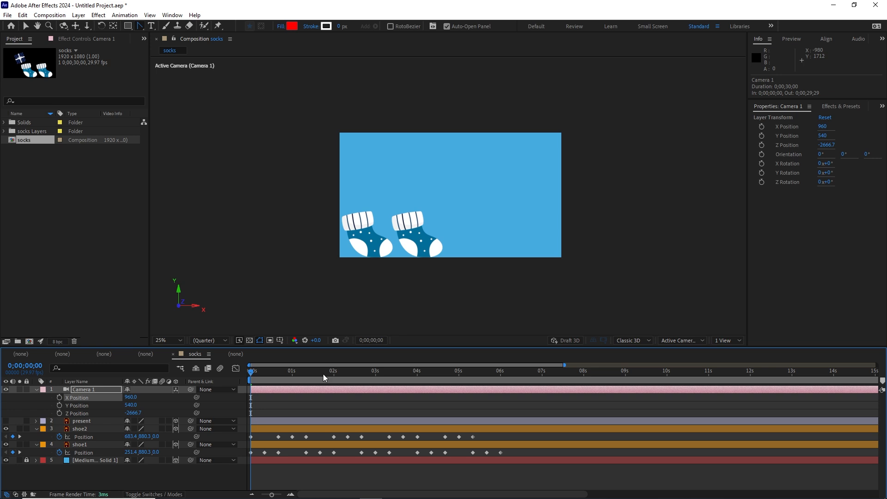
Preview the full run of sock jumps with the static camera and return to the first frame
key(space)
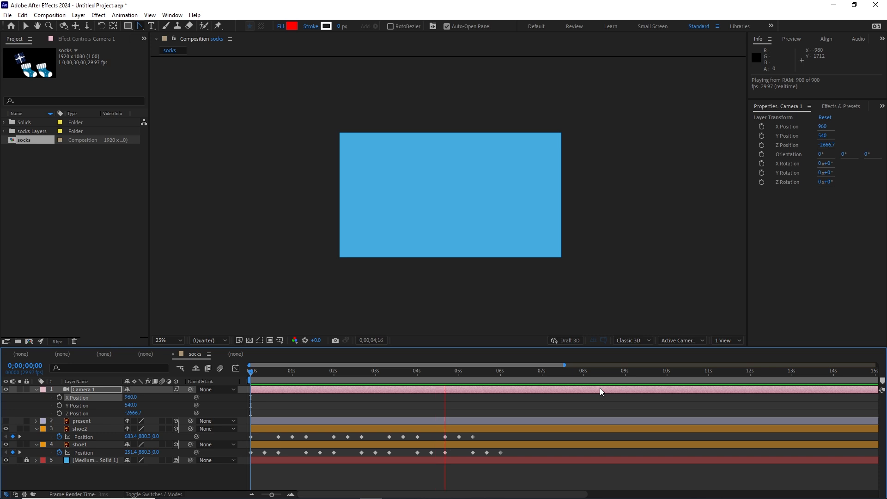
key(space)
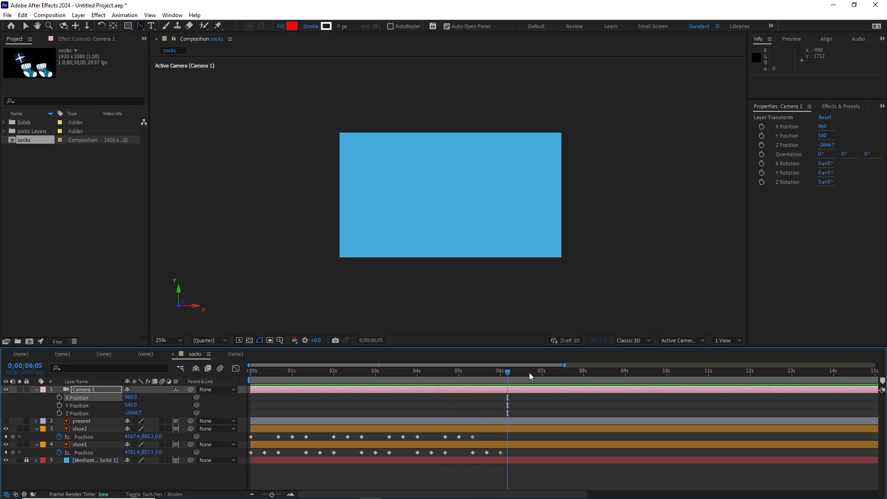
drag(509, 373, 217, 373)
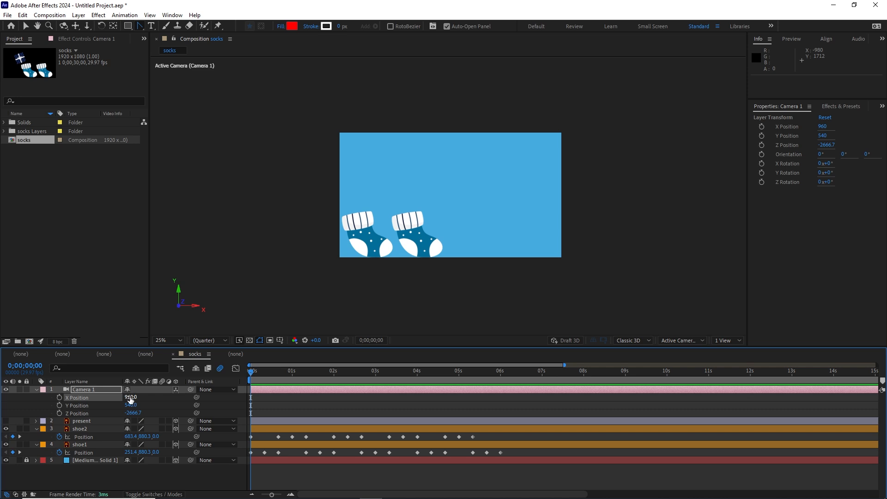
Set Camera 1's X Position to 507 and keyframe it at 0;00;00;00
drag(129, 399, 21, 398)
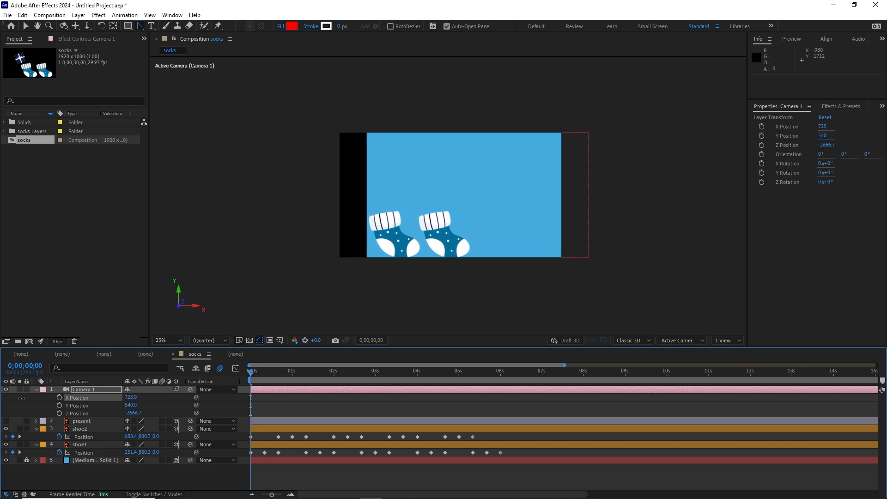
drag(129, 398, 30, 399)
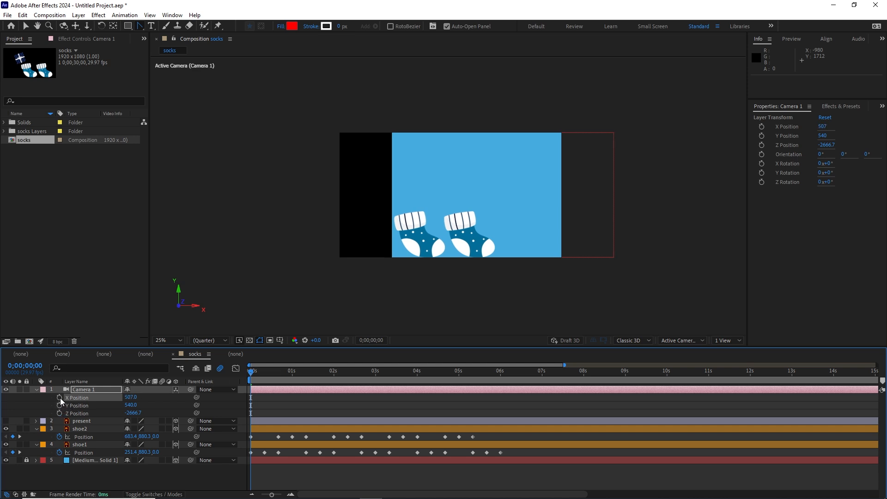
click(59, 398)
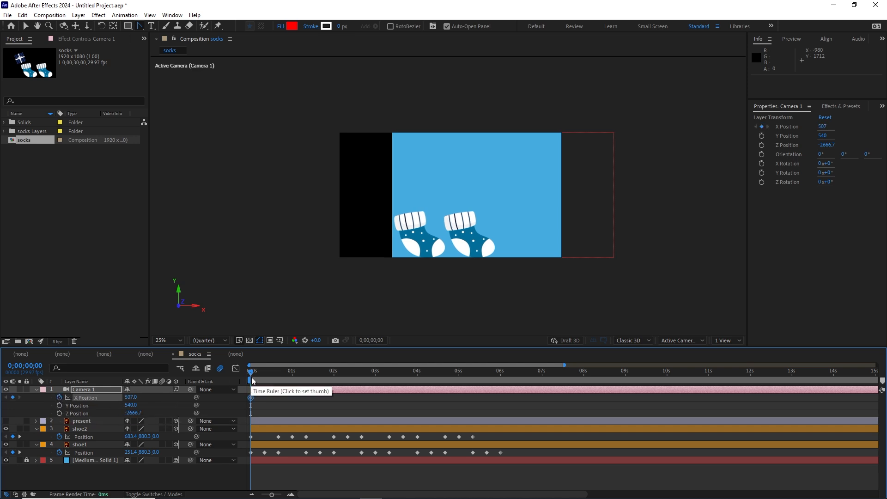
Keyframe Camera 1's X Position at 4281 at 0;00;06;00 to frame both socks at their final landing
drag(252, 377, 498, 383)
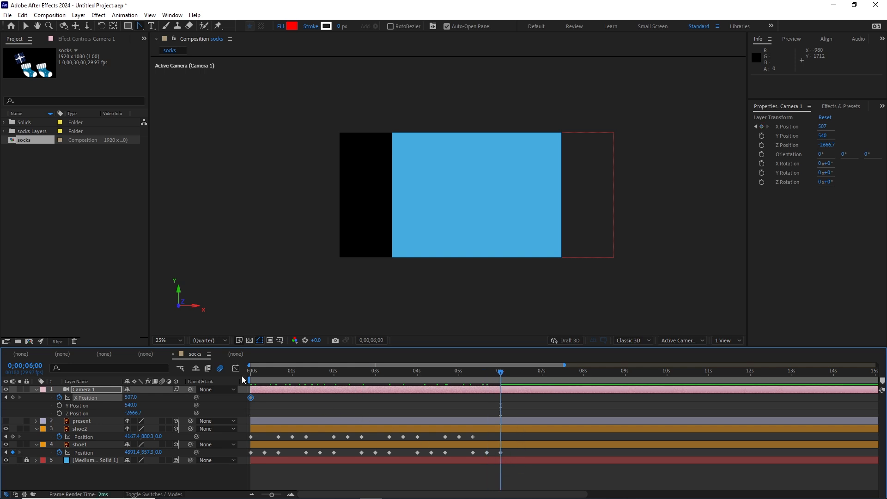
drag(130, 400, 213, 401)
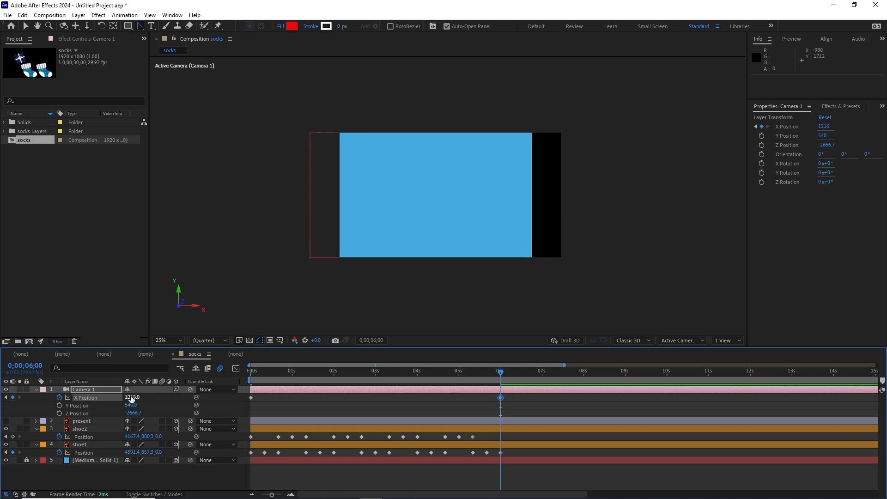
drag(131, 398, 338, 400)
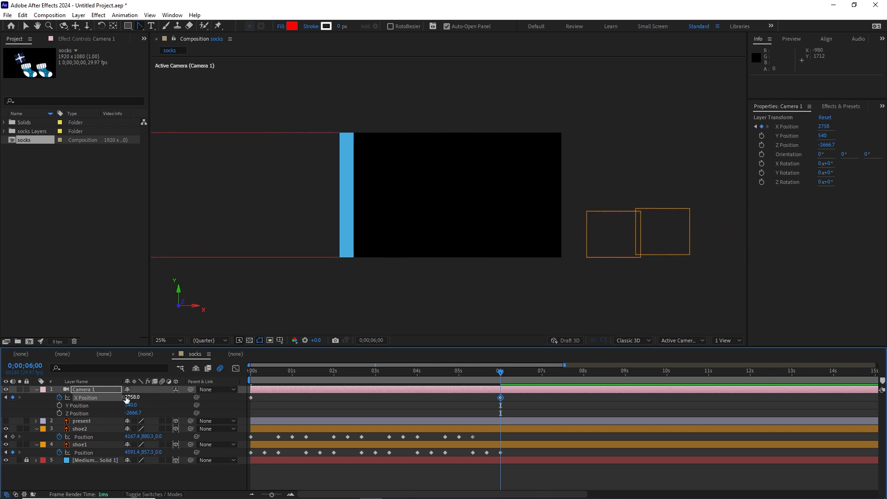
drag(126, 399, 429, 400)
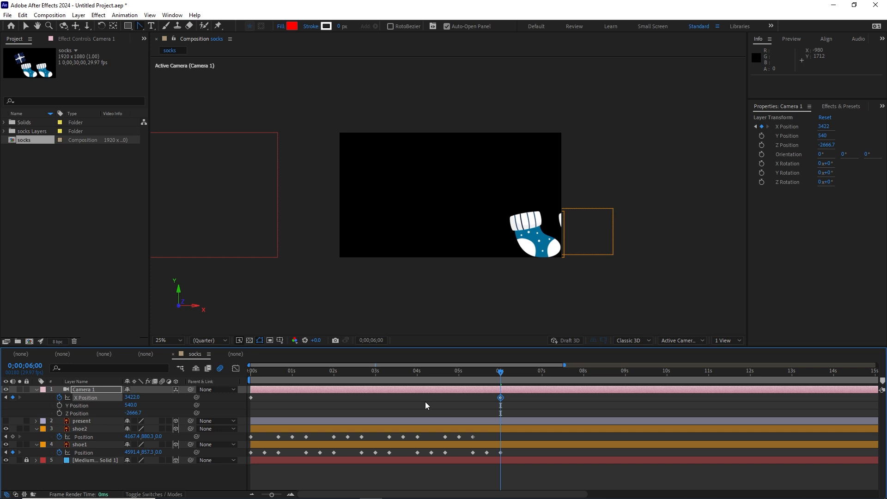
drag(138, 398, 352, 400)
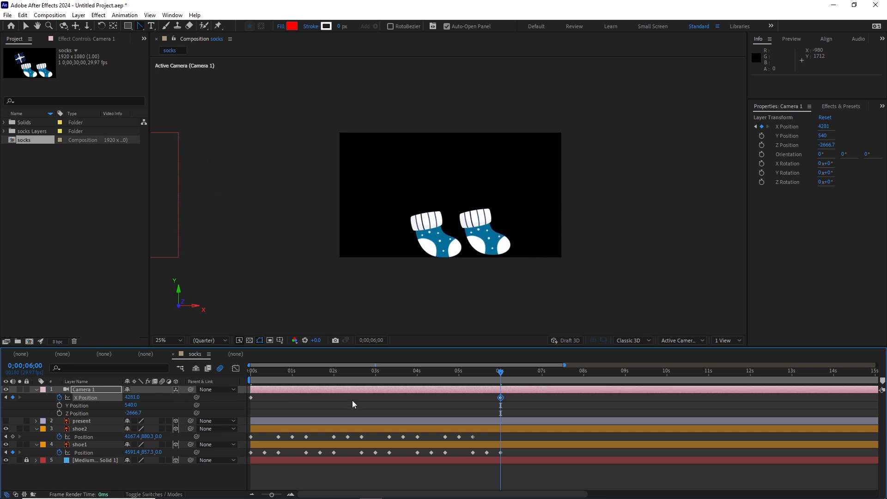
Preview the camera following the hopping socks from the start of the composition
drag(500, 375, 240, 381)
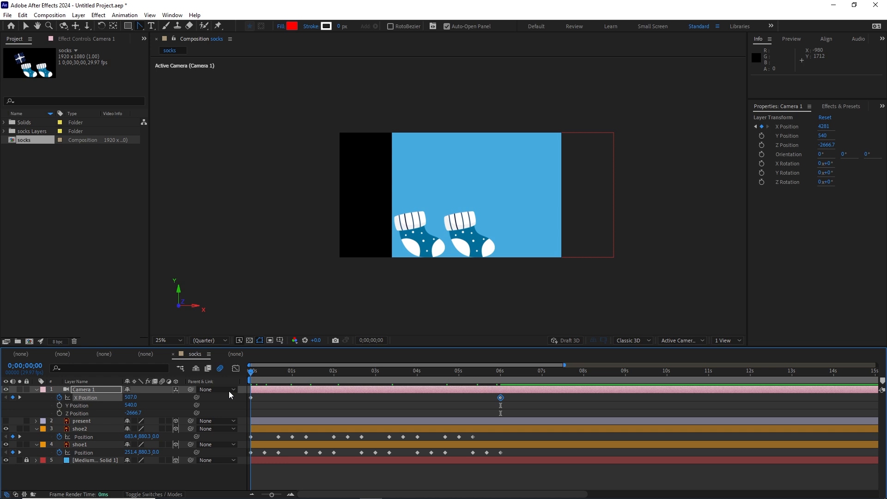
key(space)
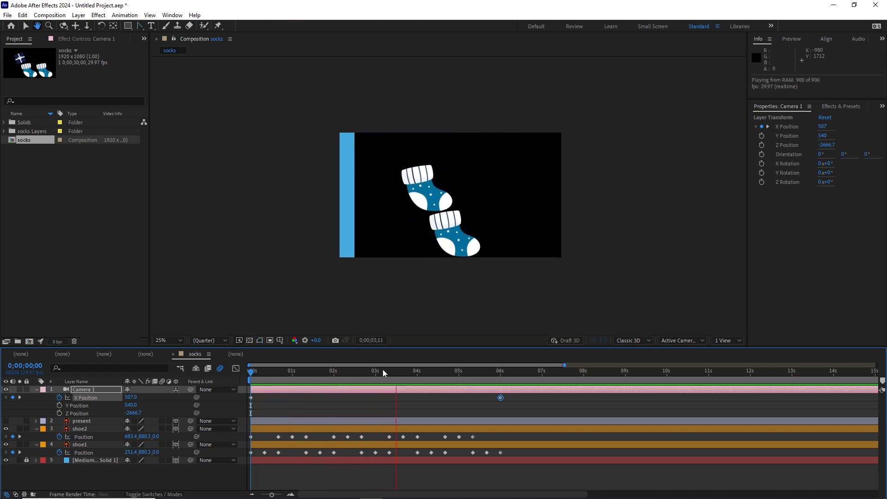
key(space)
Return to 0;00;00;00 and make the present layer visible
drag(400, 372, 255, 374)
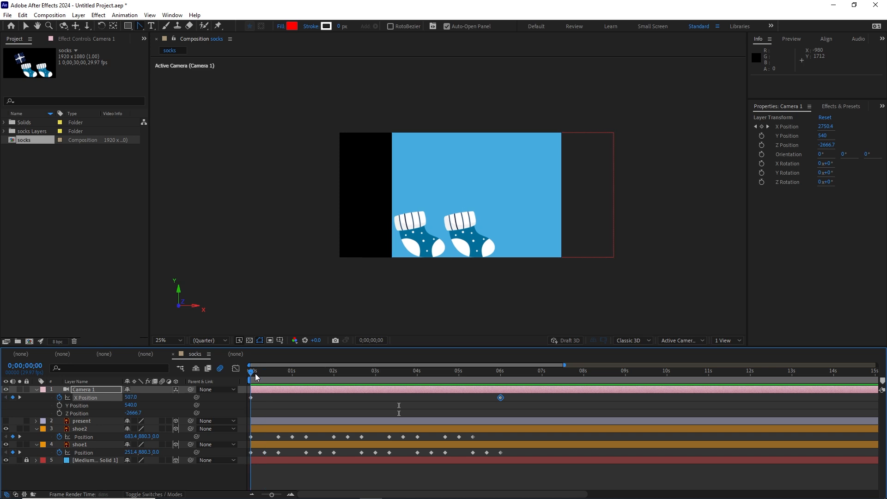
click(5, 421)
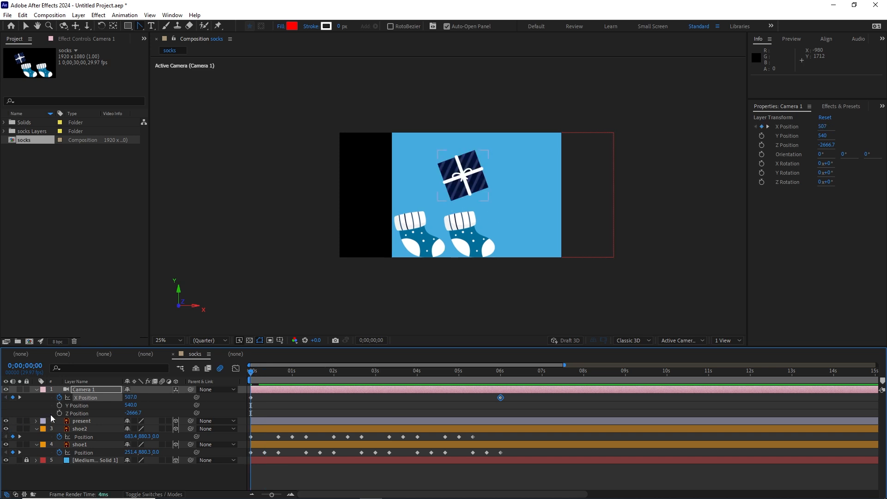
Duplicate the present layer and move the copy right to about X 1855, Y 367
click(80, 423)
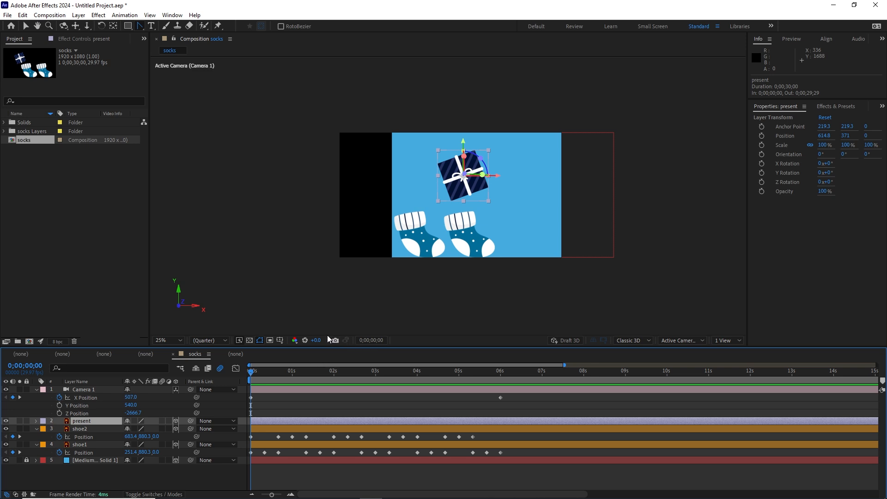
key(ctrl+d)
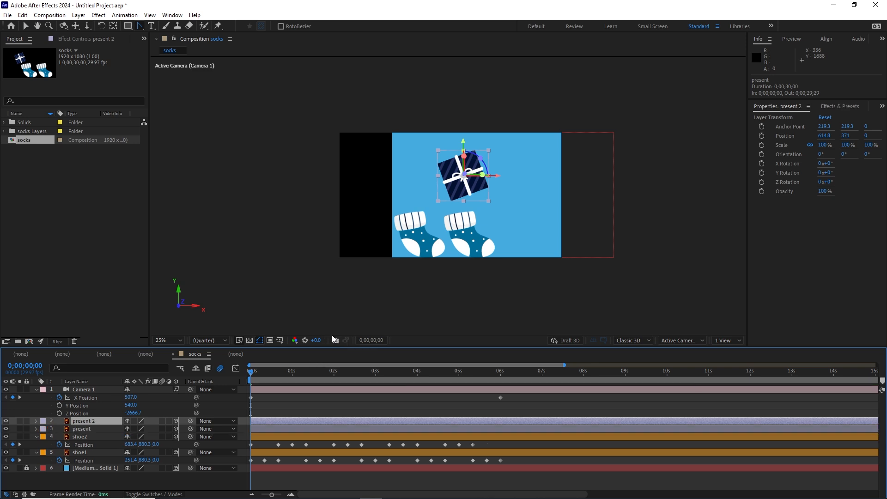
key(v)
drag(457, 191, 603, 193)
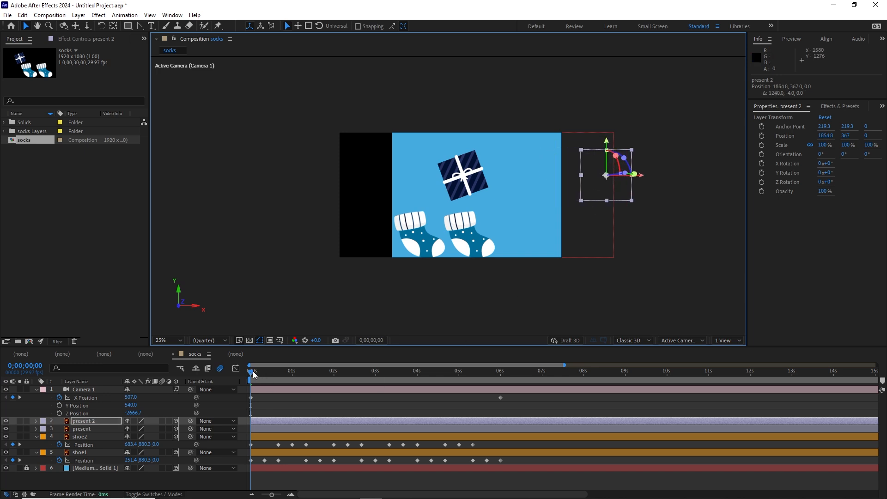
At 0;00;01;12, duplicate the second present and move the new copy right to about X 3067, Y 375
click(276, 371)
drag(284, 373, 309, 372)
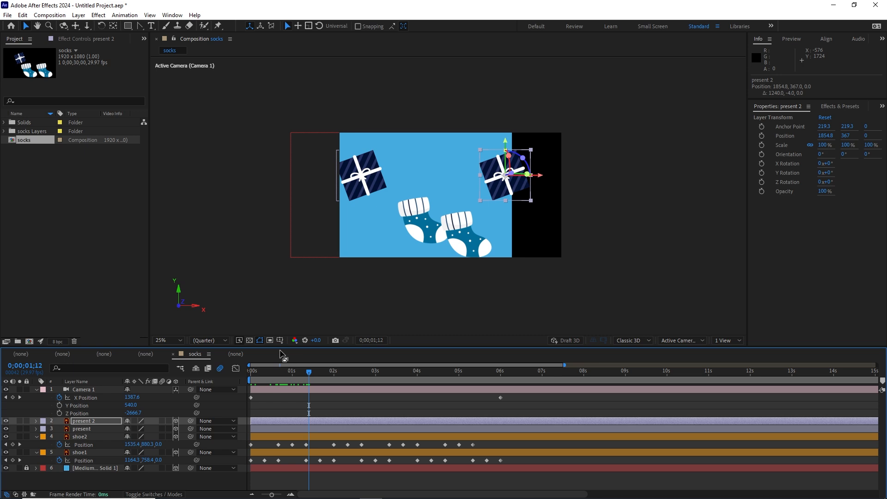
key(ctrl+d)
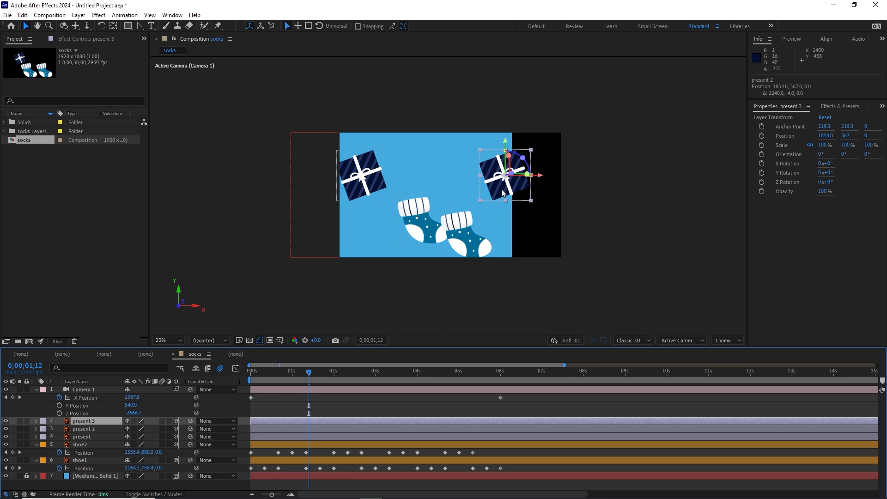
drag(503, 192, 643, 193)
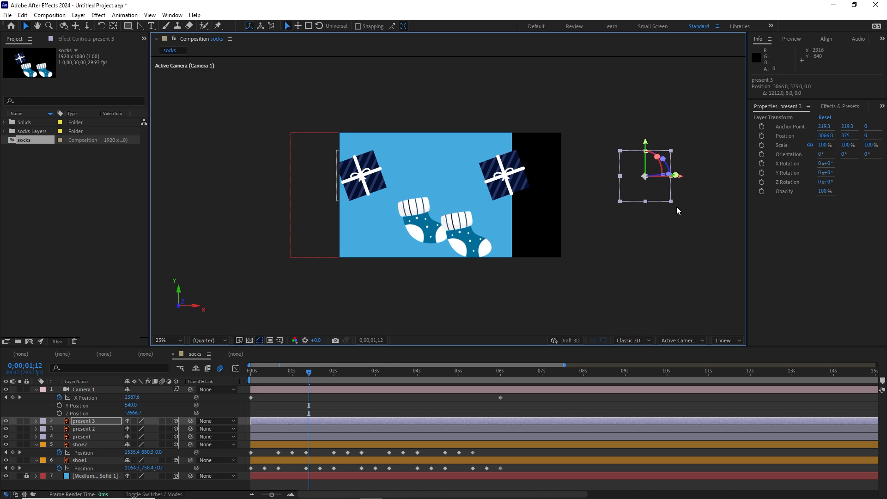
key(w)
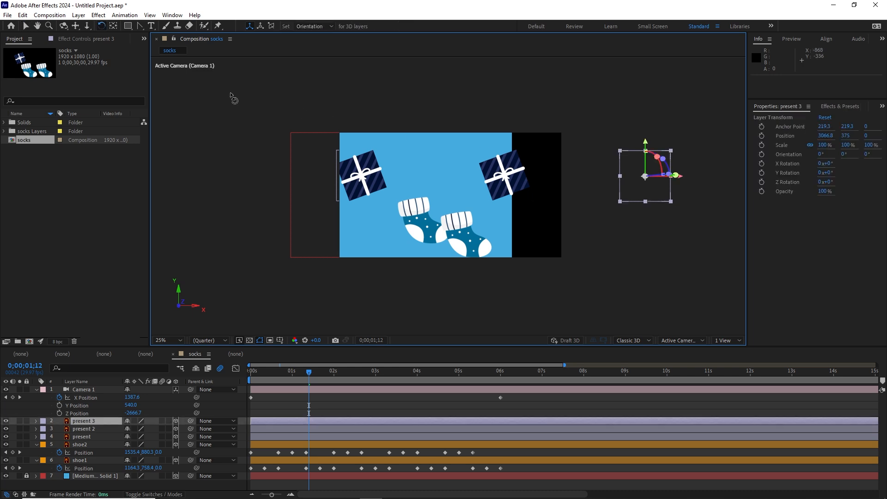
click(675, 205)
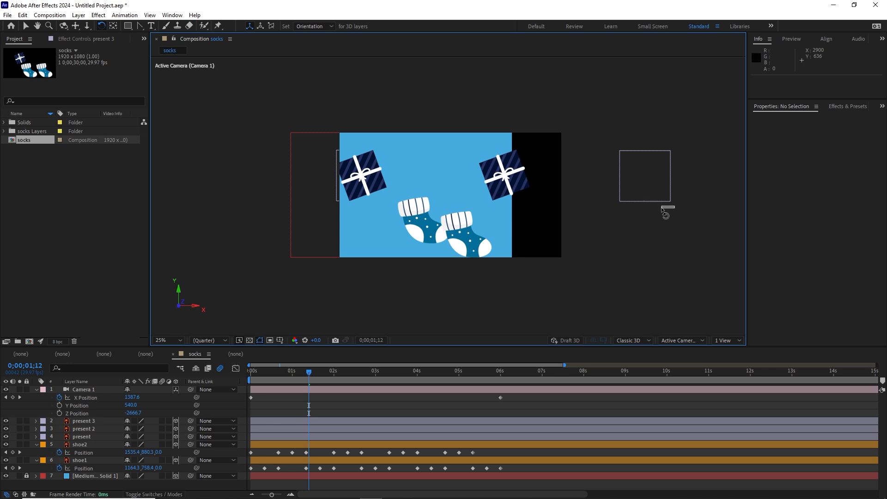
click(669, 195)
drag(670, 196, 671, 190)
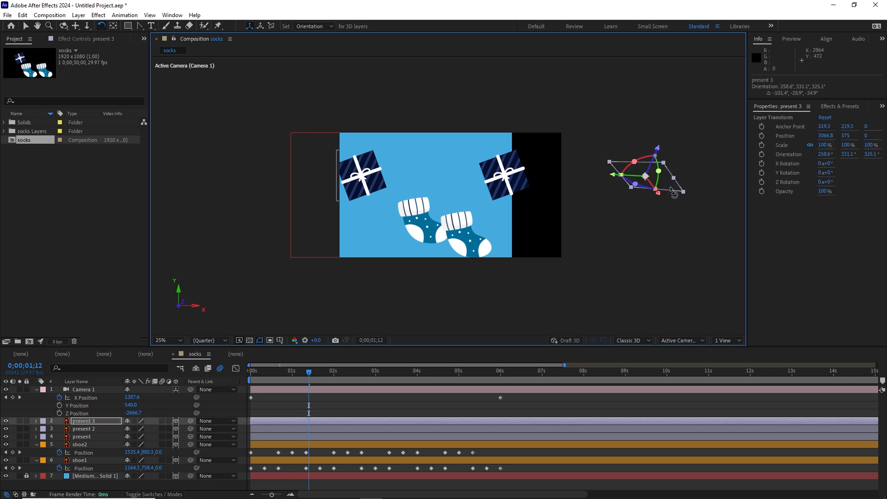
key(ctrl+z)
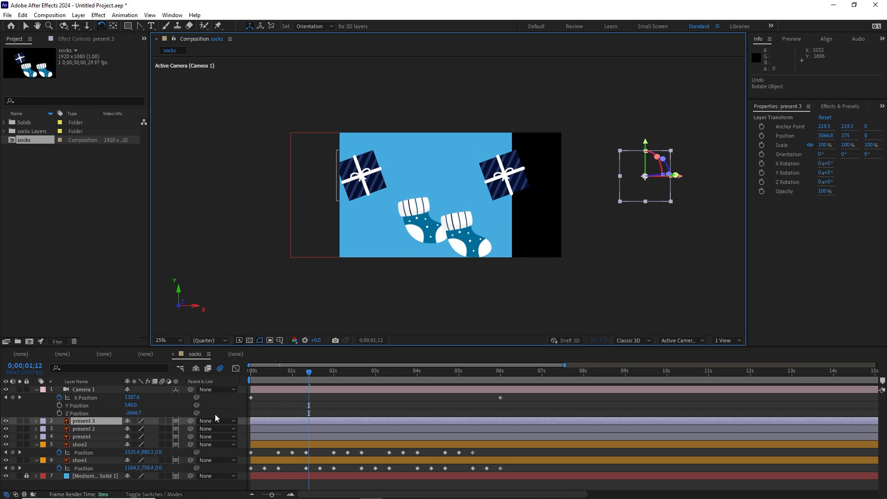
Reveal the rotation properties of present 3 and set its Z Rotation to -34°
key(r)
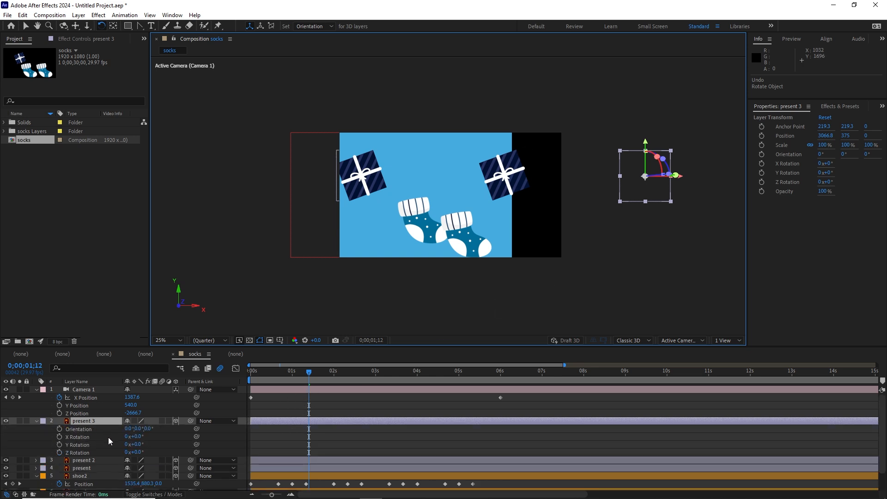
click(134, 437)
drag(135, 436, 123, 454)
key(ctrl+z)
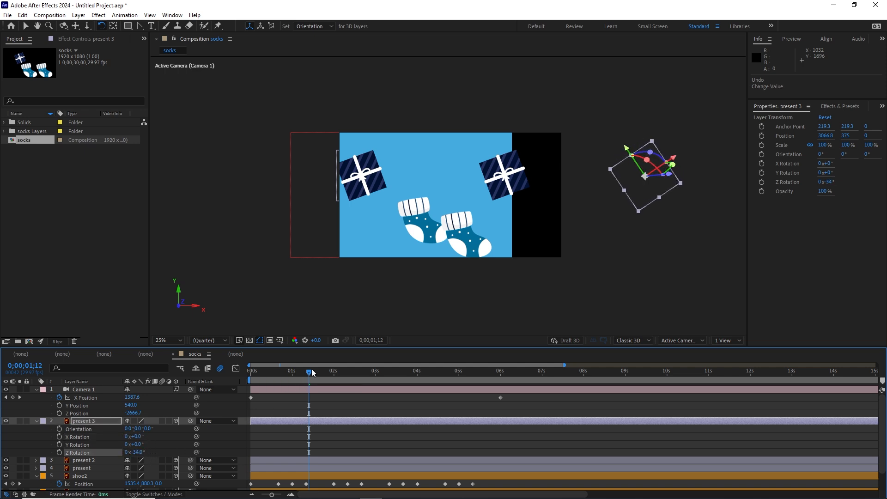
At 0;00;06;00, duplicate present 3 and nudge the copy right to about X 4827, above the socks' final landing
drag(313, 373, 500, 371)
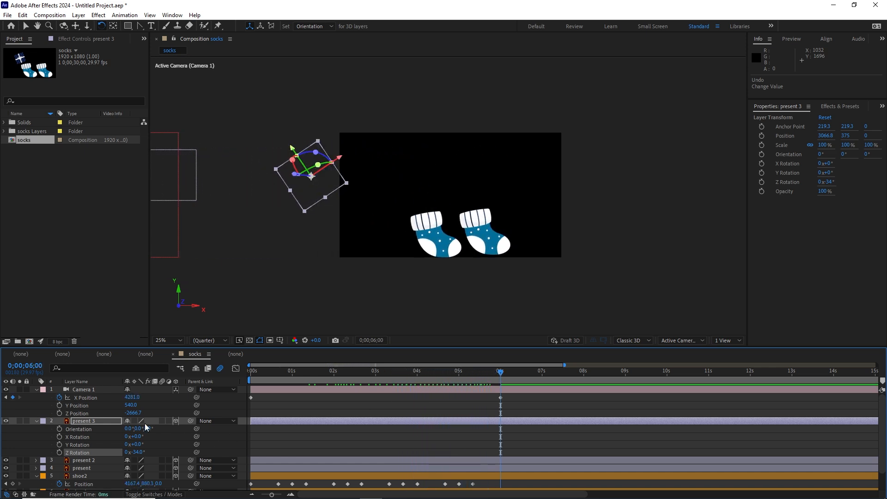
key(ctrl+d)
key(shift+Right)
key(shift+Right)
key(shift+Right)
key(shift+Right)
key(shift+Right)
key(shift+Right)
key(shift+Right)
key(shift+Right)
key(shift+Right)
key(shift+Right)
key(shift+Right)
key(shift+Right)
key(shift+Right)
key(shift+Right)
key(shift+Right)
key(shift+Right)
key(shift+Right)
key(shift+Right)
key(shift+Right)
key(shift+Right)
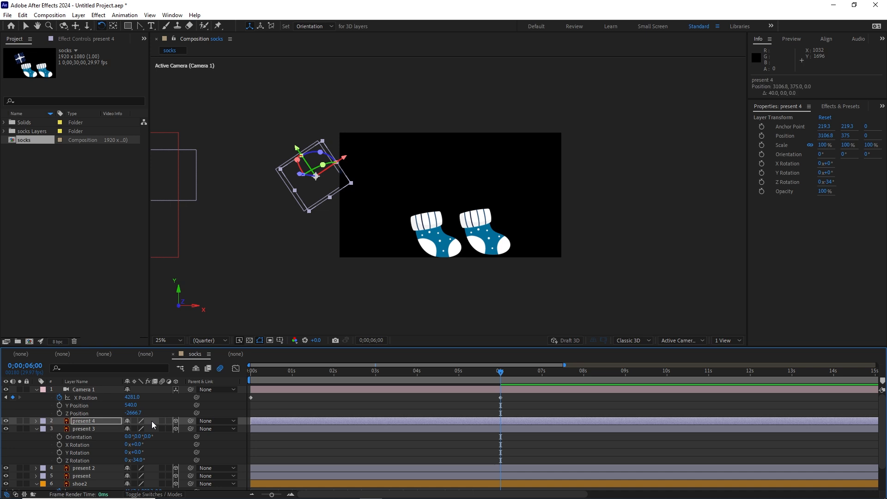
key(shift+Right)
key(shift+Right)
key(shift+Right)
key(shift+Right)
key(shift+Right)
key(shift+Right)
key(shift+Right)
key(shift+Right)
key(shift+Right)
key(shift+Right)
key(shift+Right)
key(shift+Right)
key(shift+Right)
key(shift+Right)
key(shift+Right)
key(shift+Right)
key(shift+Right)
key(shift+Right)
key(shift+Right)
key(shift+Right)
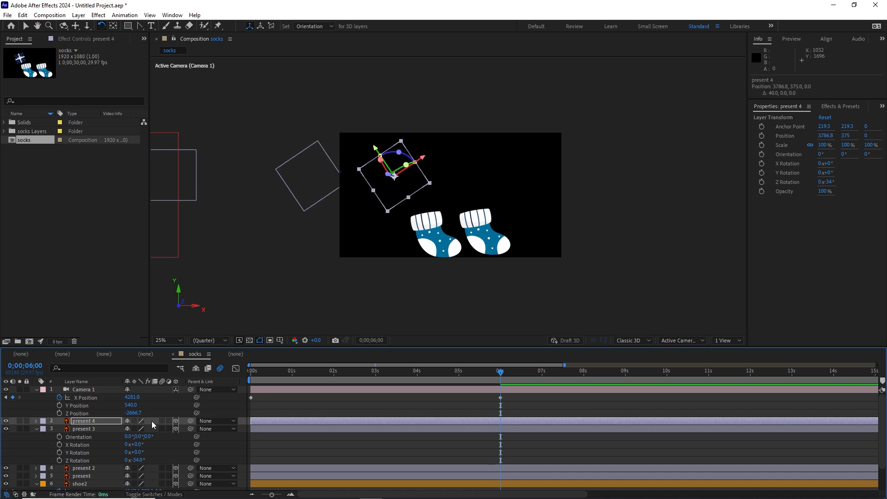
key(shift+Right)
key(shift+Right)
key(shift+Right)
key(shift+Right)
key(shift+Right)
key(shift+Right)
key(shift+Right)
key(shift+Right)
key(shift+Right)
key(shift+Right)
key(shift+Right)
key(shift+Right)
key(shift+Right)
key(shift+Right)
key(shift+Right)
key(shift+Right)
key(shift+Right)
key(shift+Right)
key(shift+Right)
key(shift+Right)
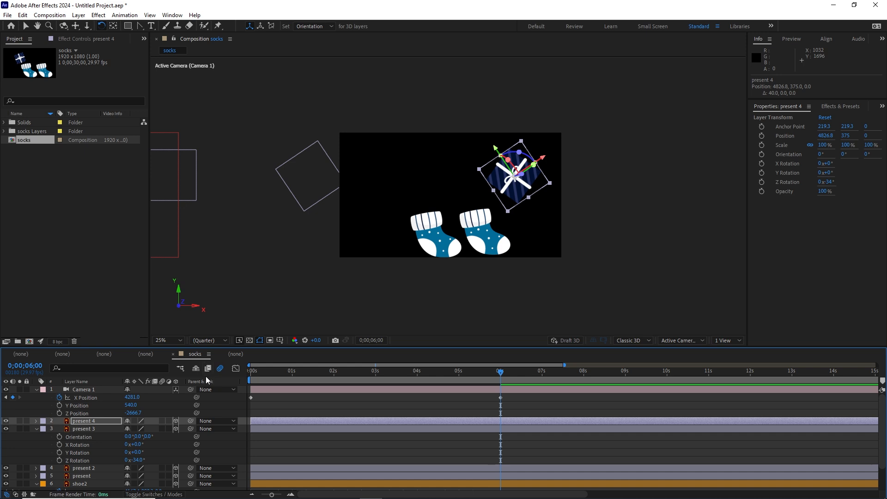
click(558, 194)
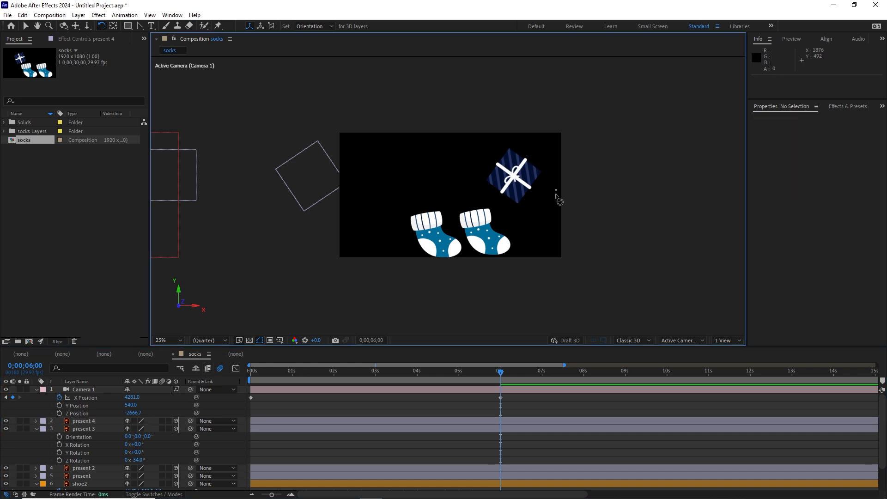
click(527, 186)
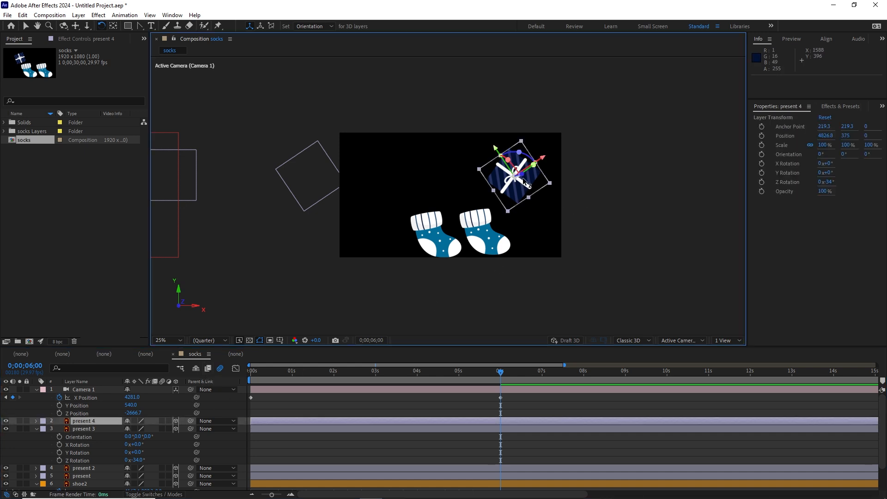
click(102, 26)
drag(543, 182, 539, 184)
key(ctrl+z)
Set the Z Rotation of present 3 to -15° and of present 4 to 23°
drag(139, 462, 148, 461)
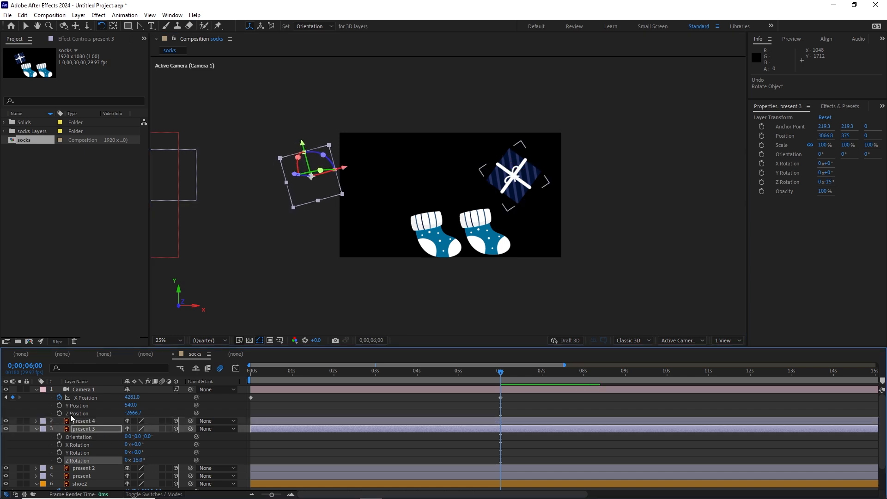
click(85, 422)
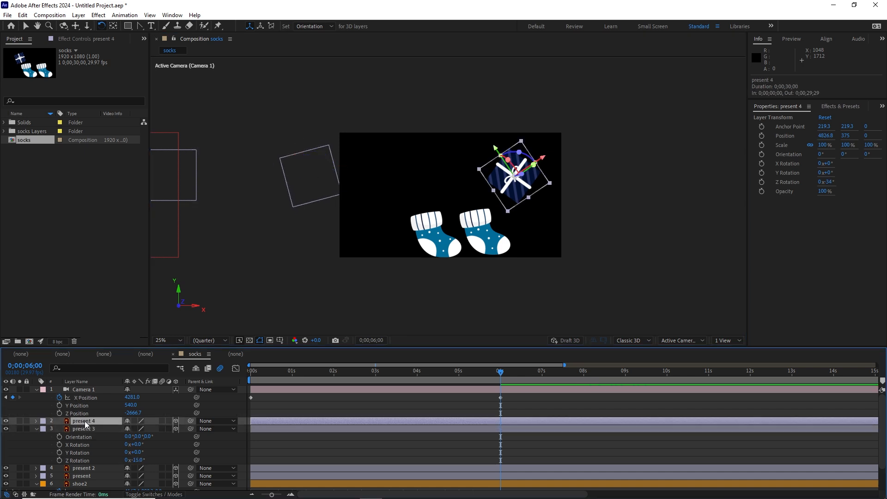
key(r)
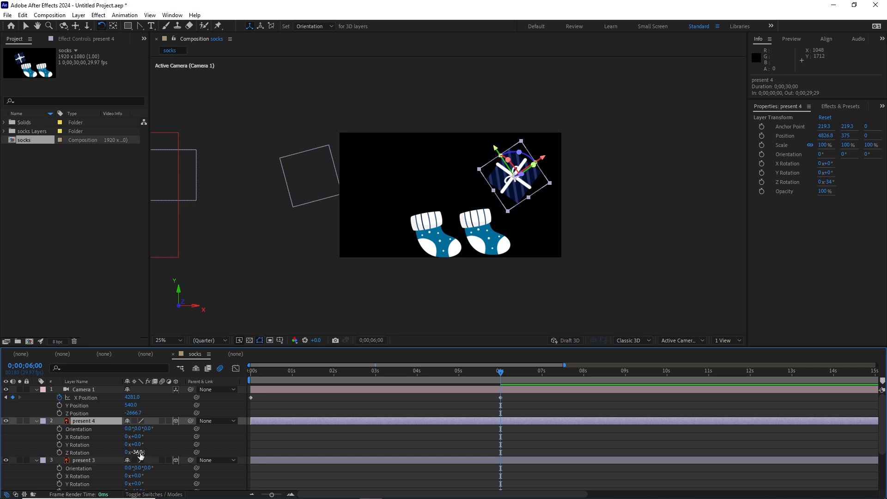
drag(136, 452, 178, 454)
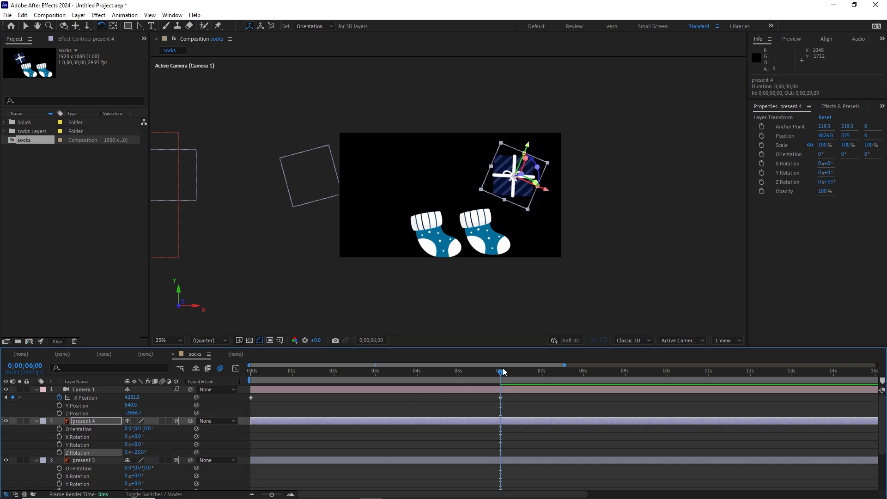
Preview the animation with all the presents from the start, and return to 0;00;00;00
drag(501, 372, 118, 371)
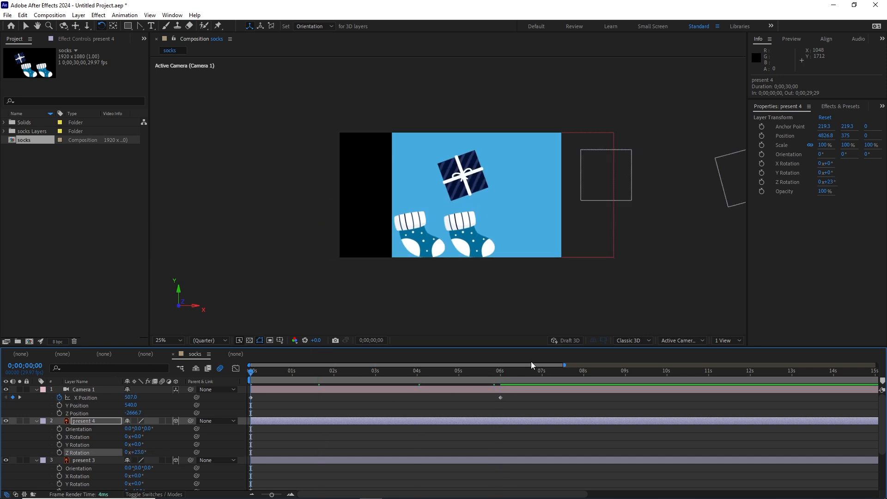
key(space)
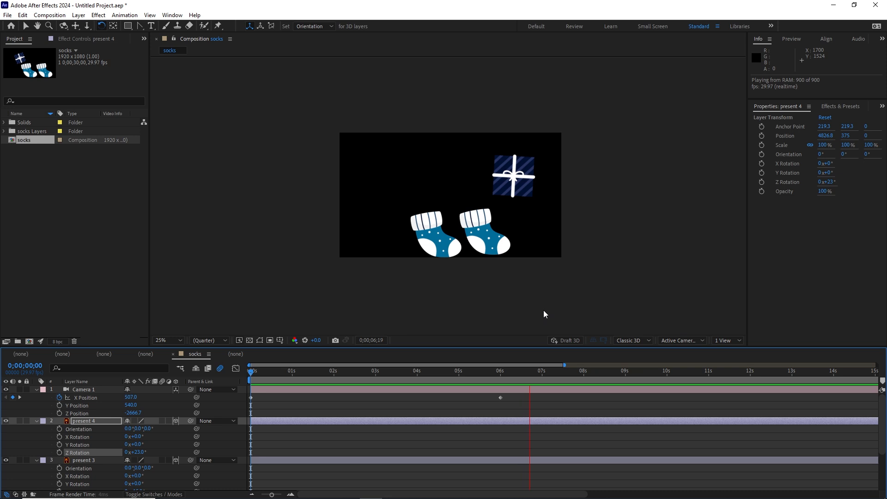
key(space)
drag(489, 373, 234, 384)
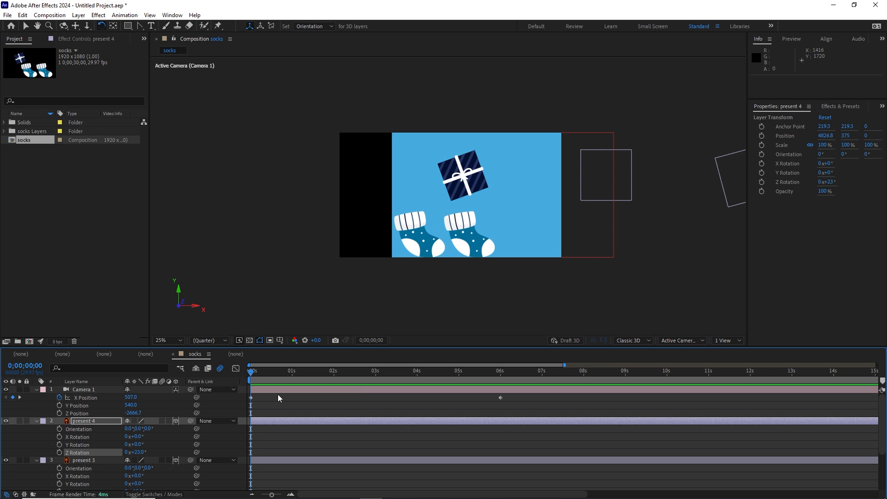
Unlock the blue background solid, unlink its scale proportions and stretch it horizontally to 686%
drag(417, 355, 439, 252)
click(28, 447)
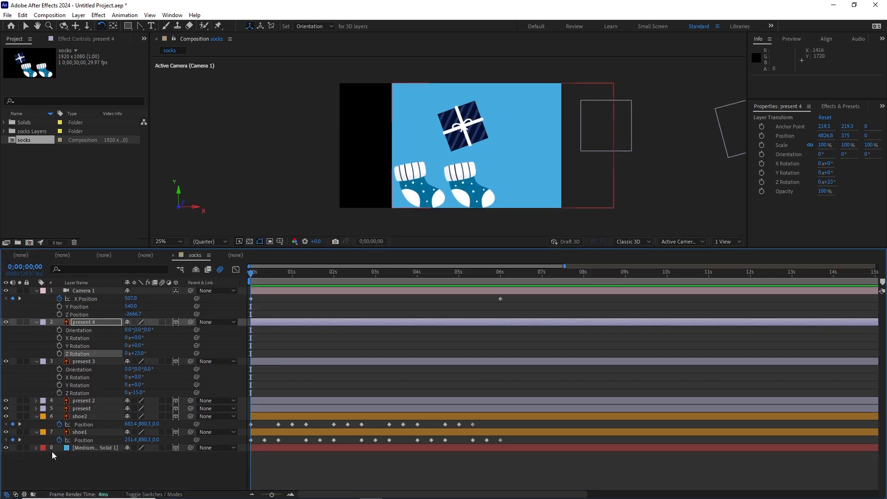
click(87, 448)
key(s)
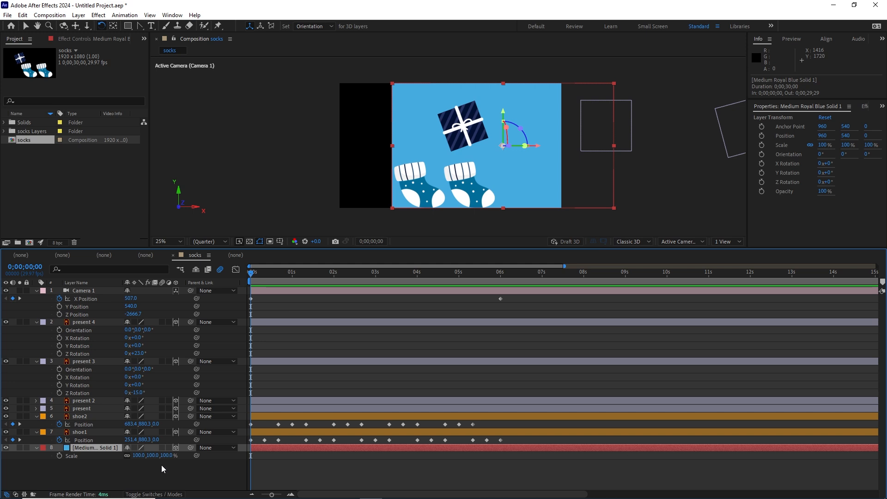
click(127, 456)
drag(141, 458, 352, 448)
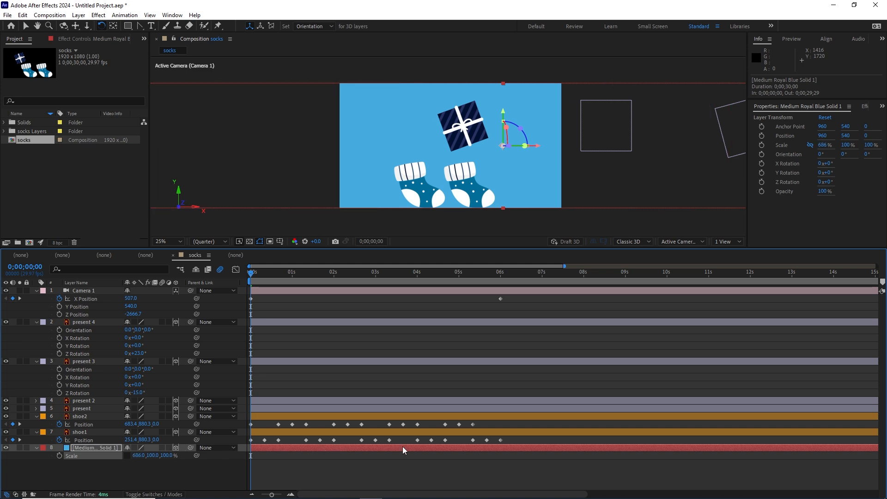
Check the extent of the widened background around the presents, and preview the animation to about 0;00;02;26
key(comma)
key(comma)
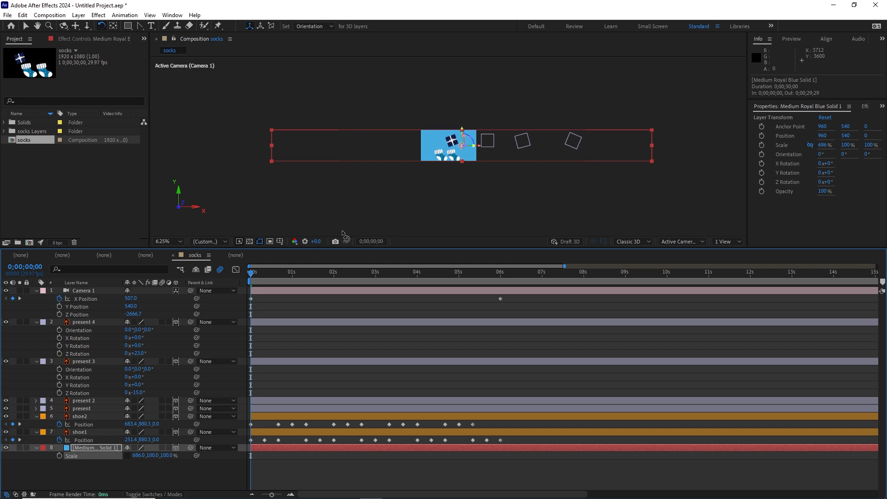
key(period)
key(period)
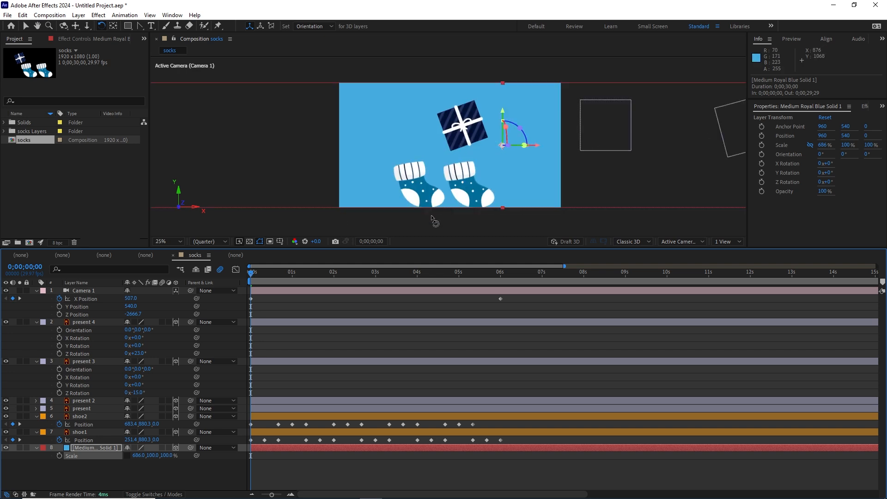
key(space)
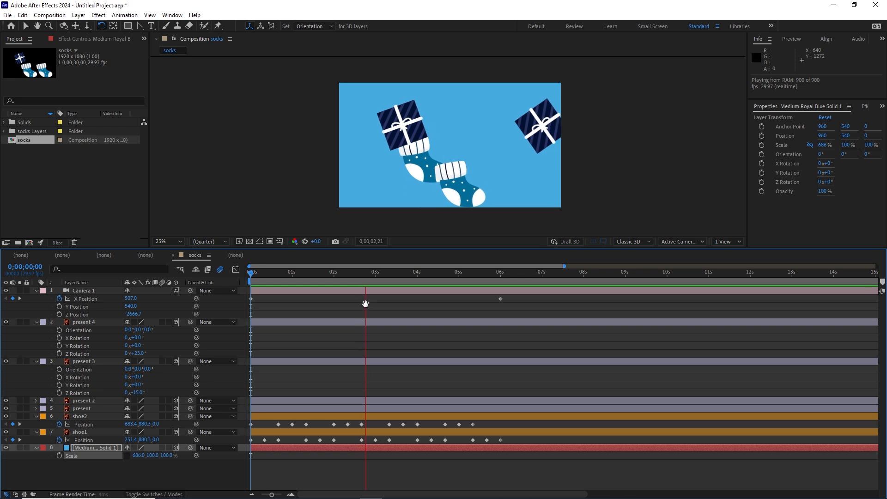
key(space)
Collapse the expanded properties of the present 3, present 4, shoe2 and shoe1 layers
click(36, 361)
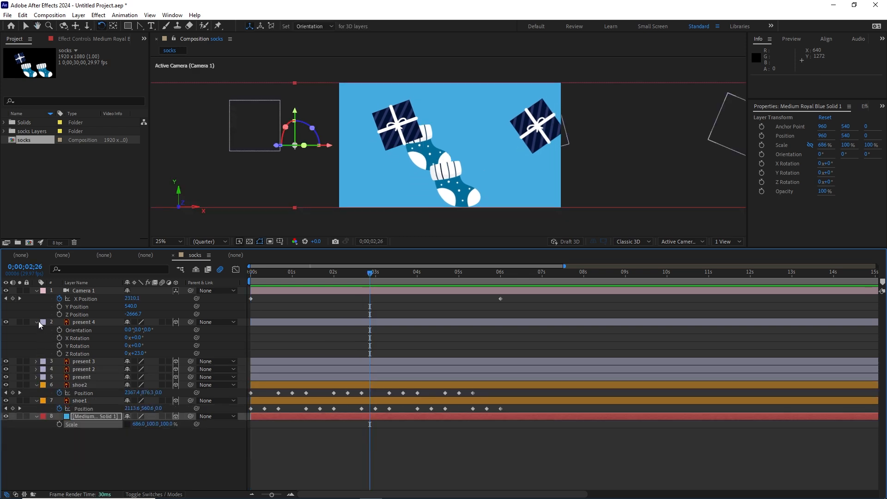
click(37, 323)
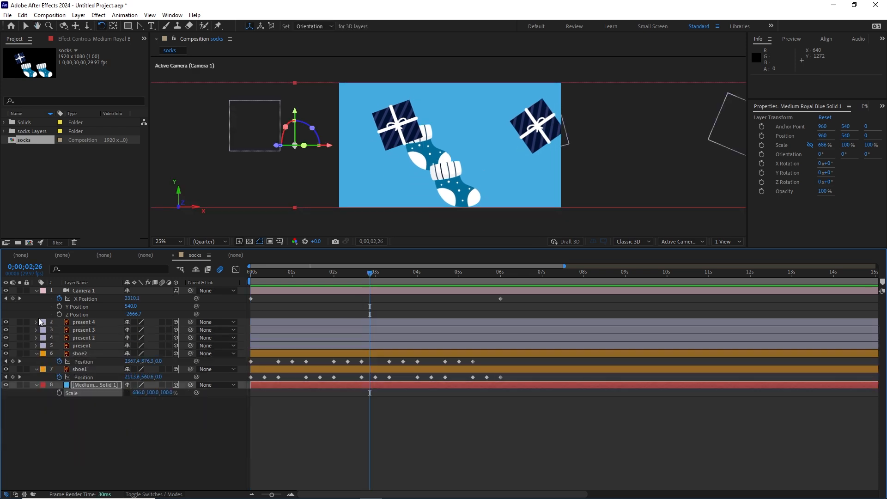
click(36, 354)
click(37, 361)
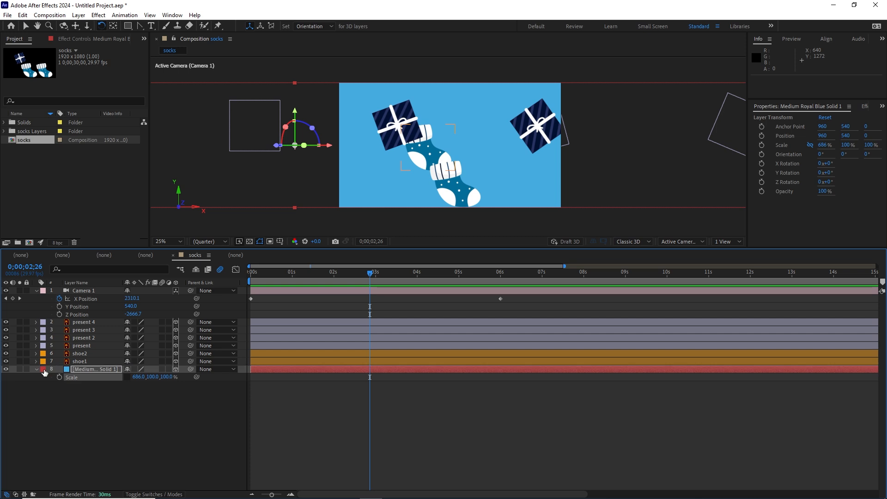
Move the shoe2 and shoe1 layers above present 4 in the layer stack and preview the animation from the start
click(80, 361)
shift+click(81, 354)
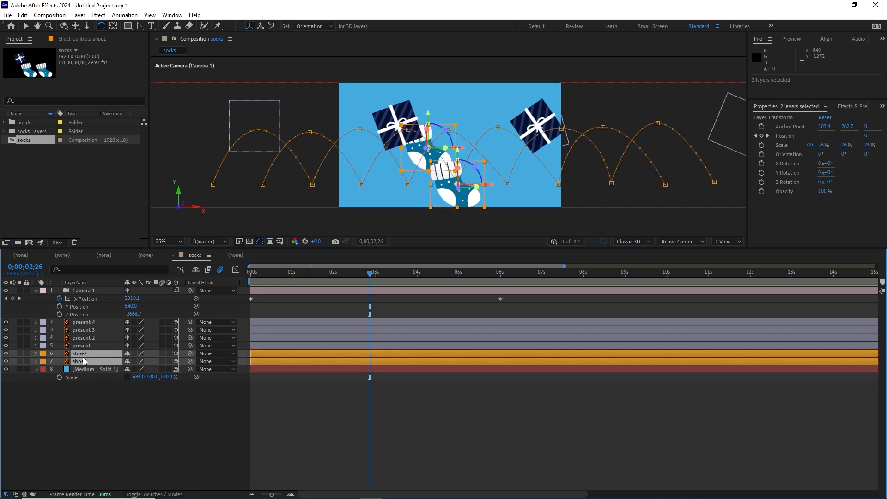
key(v)
drag(81, 357, 87, 323)
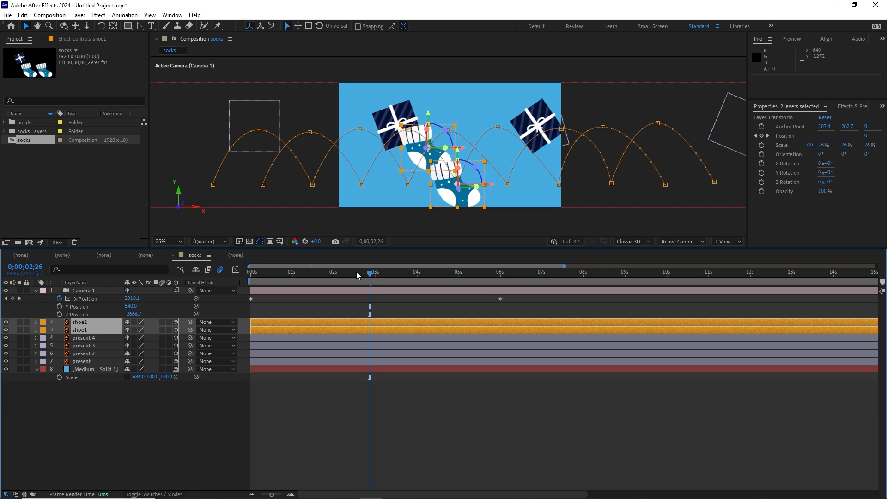
click(270, 271)
key(space)
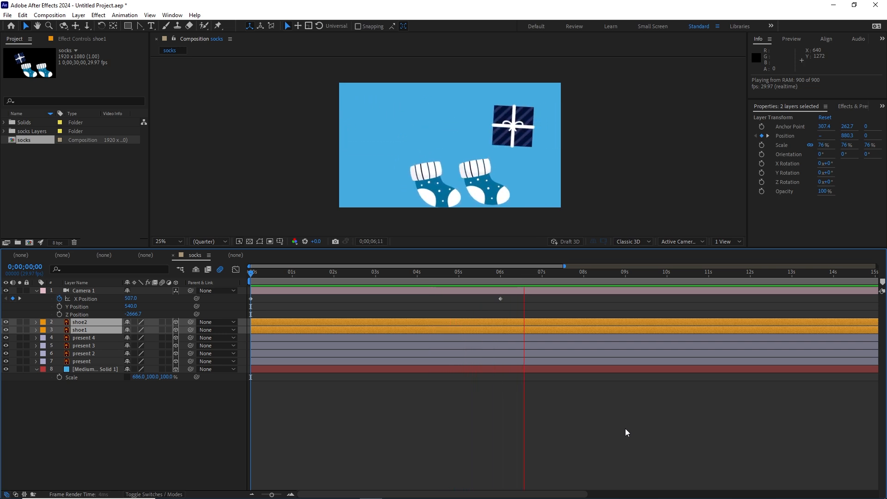
key(space)
Try stretching all shoe position keyframes so they end at about 8 seconds, preview the slower hopping, and undo the change
key(u)
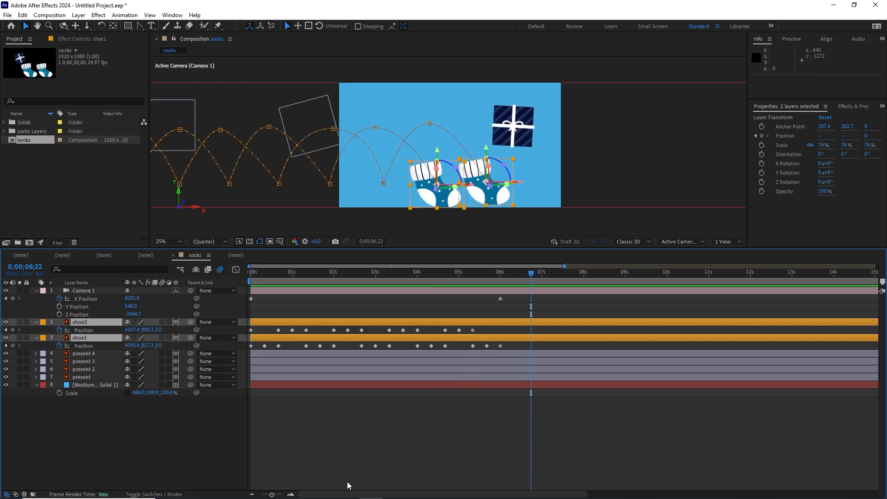
click(512, 347)
drag(512, 346, 241, 329)
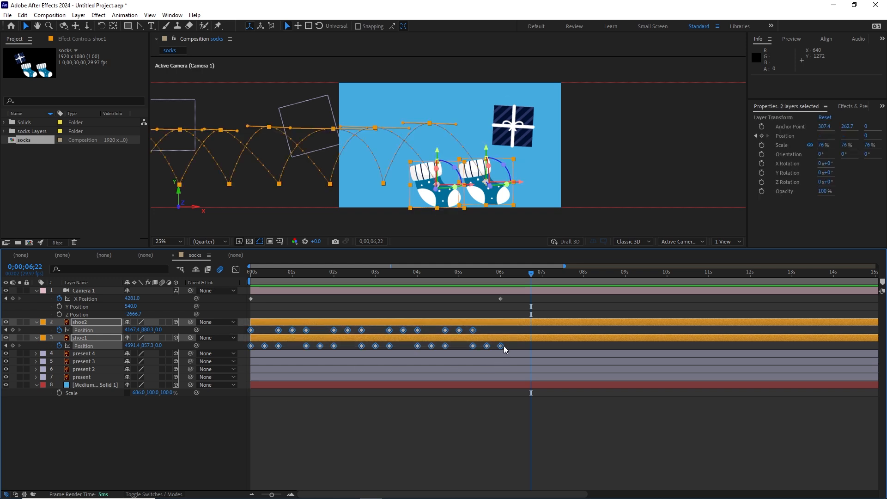
drag(501, 346, 592, 336)
drag(533, 275, 215, 304)
key(space)
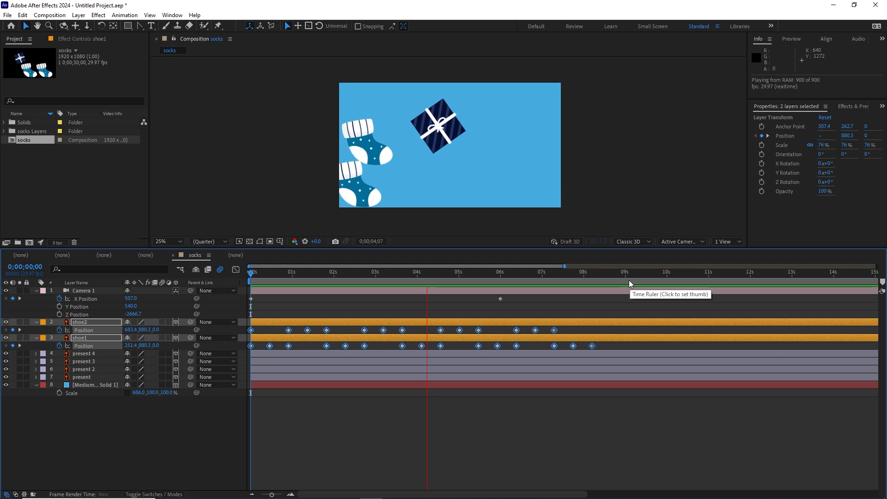
key(space)
key(ctrl+z)
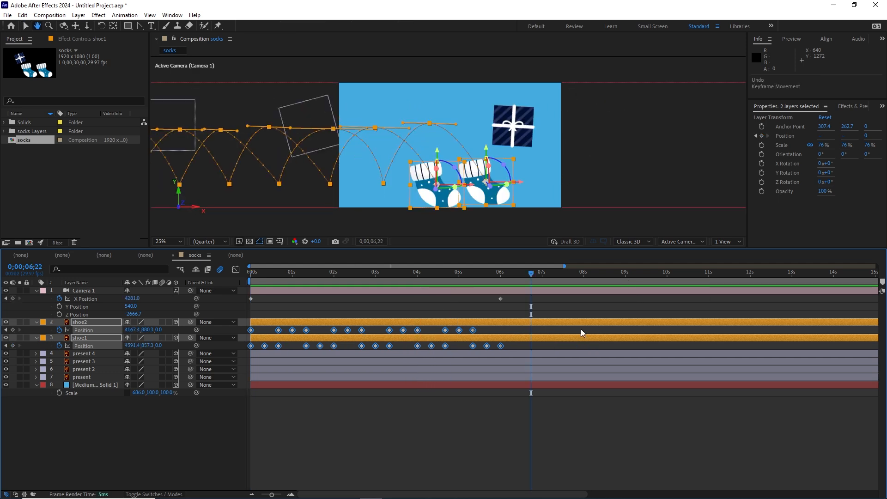
Try compressing all shoe position keyframes so they end at about 4.7 seconds, preview the faster hopping, and undo the change
drag(503, 347, 446, 347)
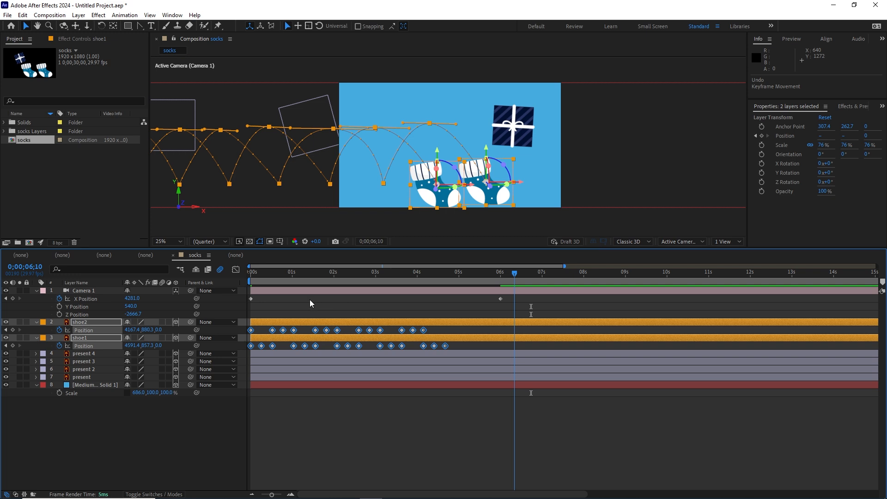
key(Home)
key(space)
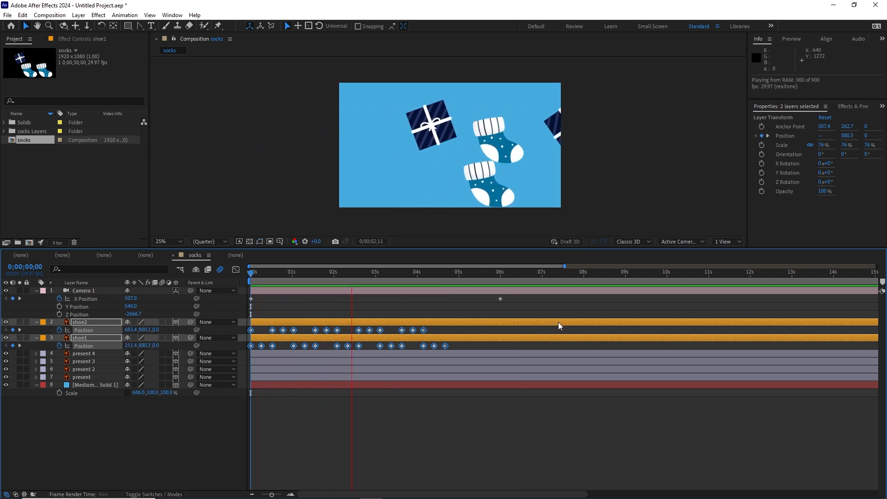
key(space)
key(ctrl+z)
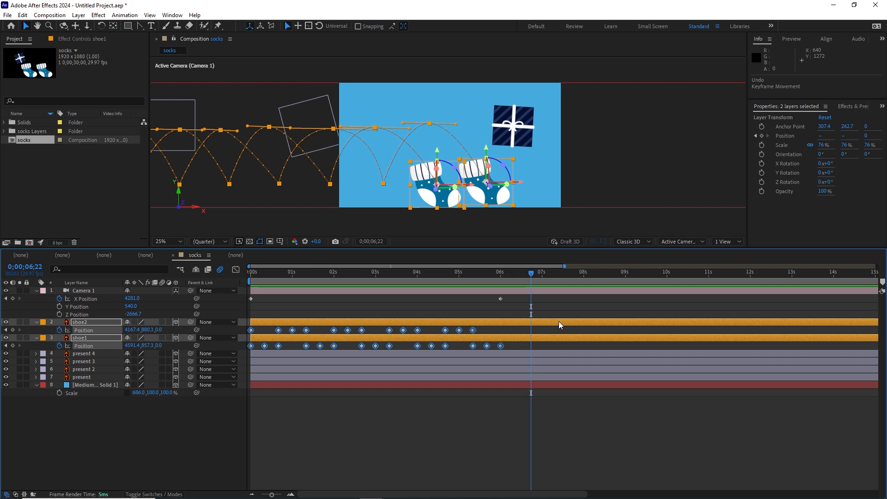
Check the socks' final frames around 0;00;06;00 and preview the whole animation from the start
drag(531, 271, 503, 281)
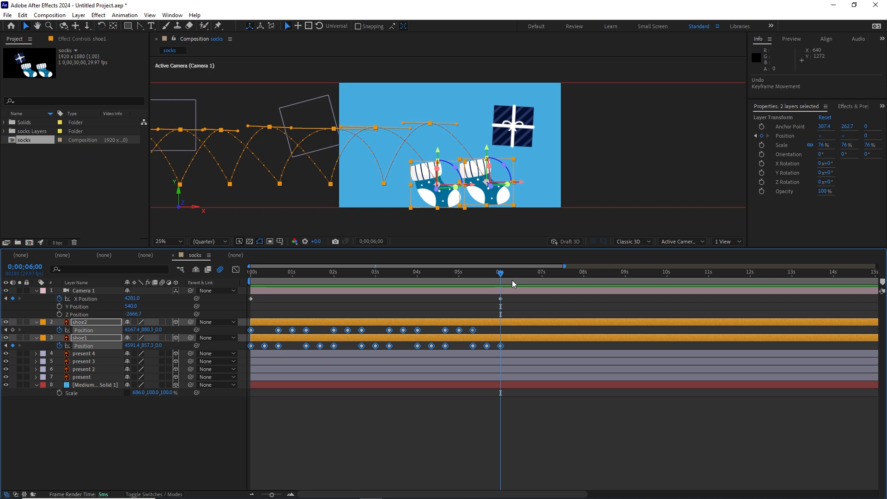
key(Page_Up)
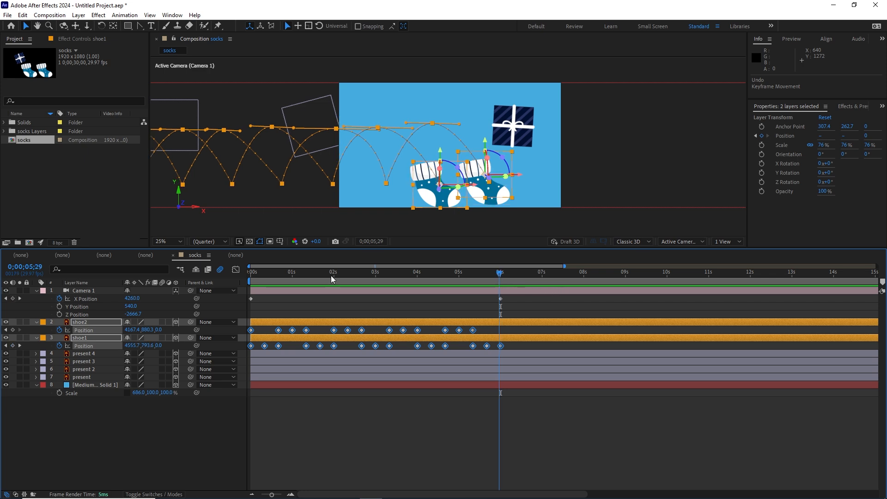
drag(331, 276, 219, 287)
key(space)
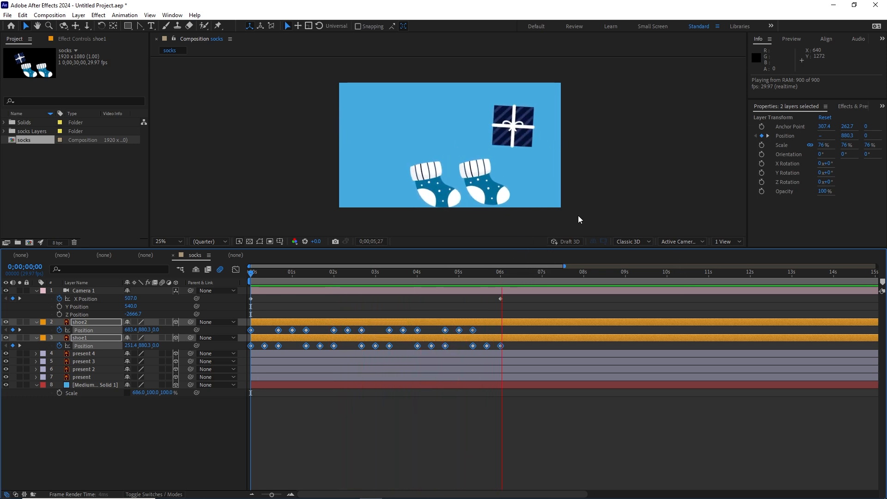
click(554, 274)
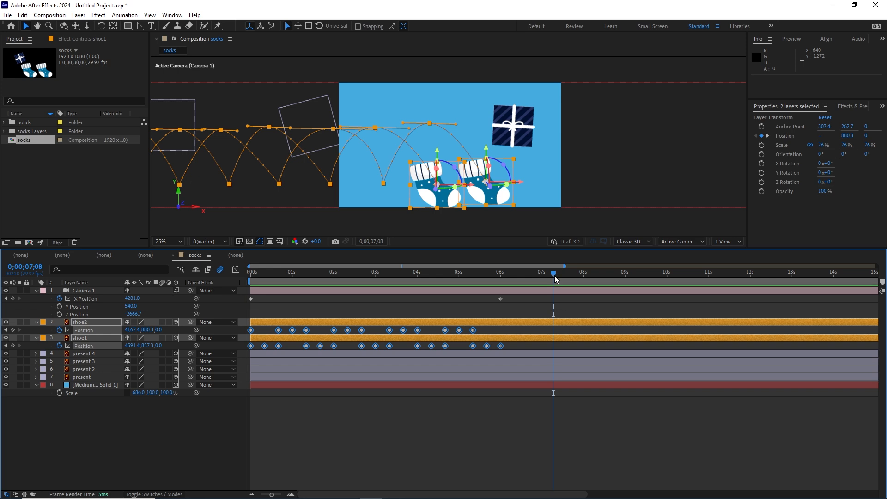
End the work area at 0;00;06;00 and trim the composition to the work area
drag(521, 273, 498, 277)
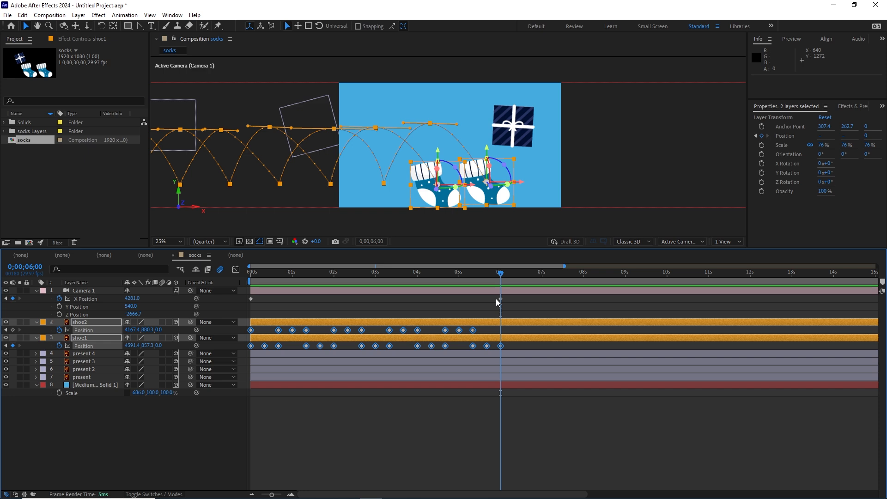
key(n)
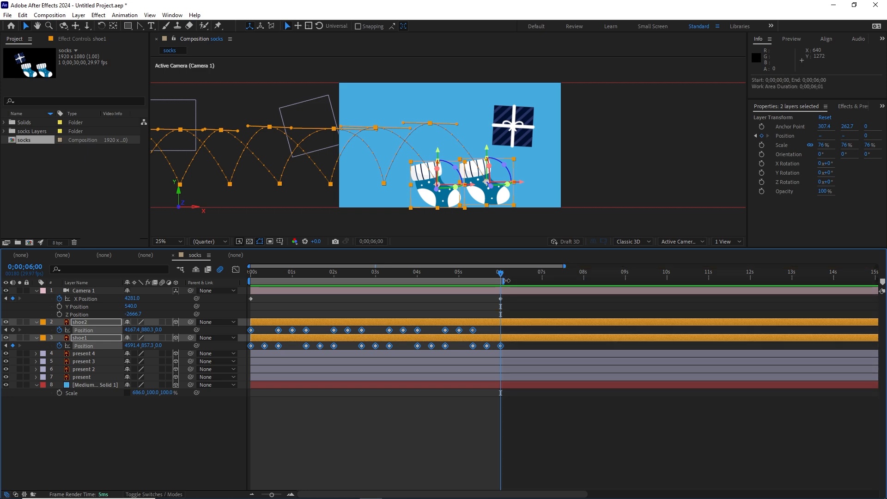
mouse_move(507, 281)
mouse_down()
mouse_move(690, 280)
mouse_move(510, 287)
mouse_up()
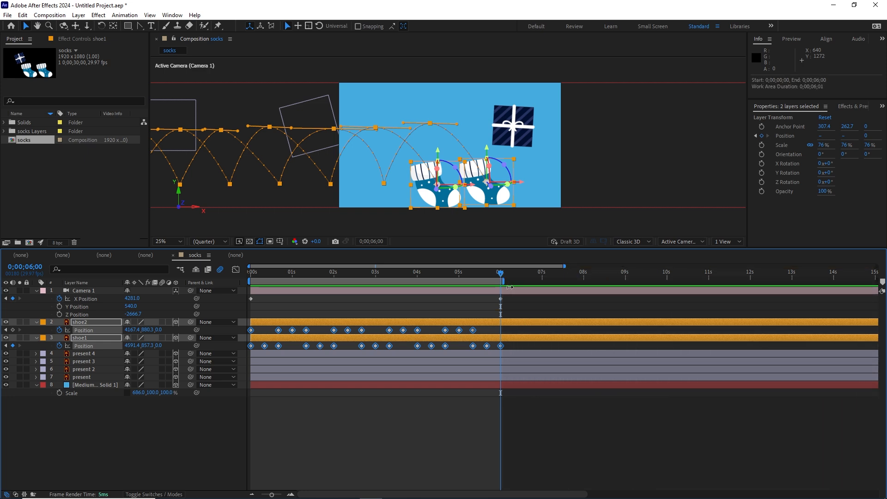
right_click(447, 283)
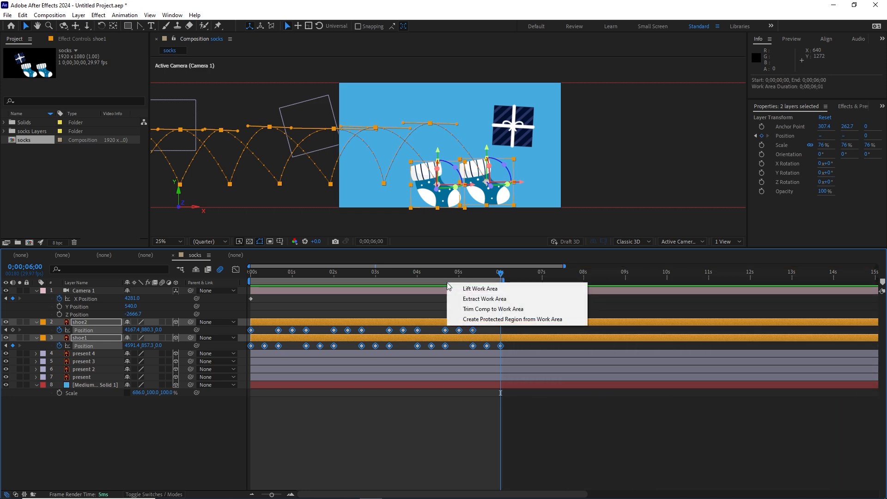
click(490, 310)
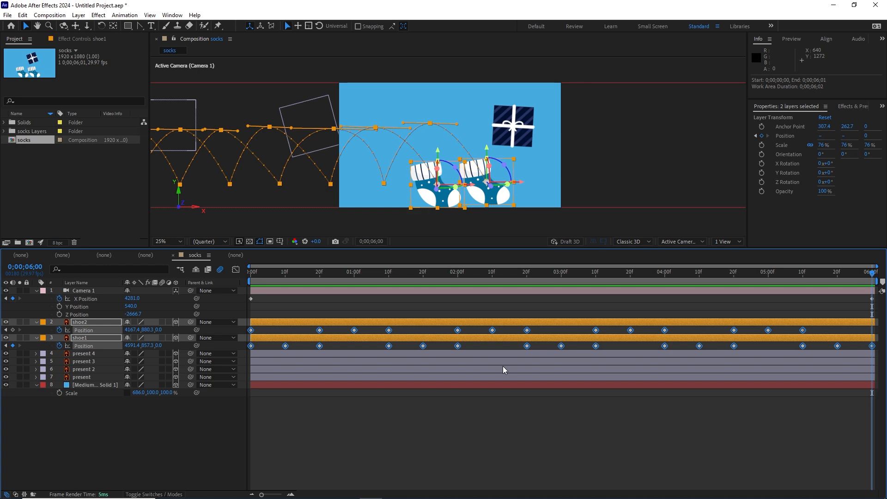
Start saving the project under a new location and browse to the 21 socks AE tutorial folder in 01 animations
key(ctrl+shift+s)
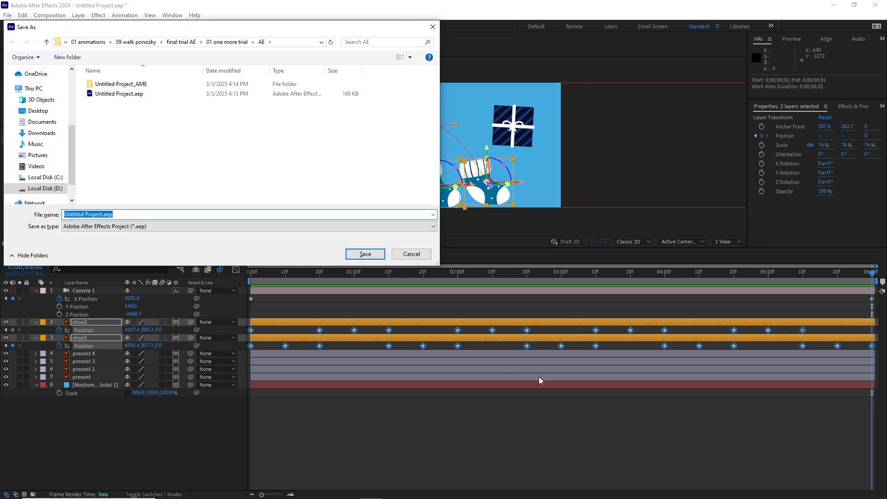
click(91, 42)
scroll(206, 193, down, 3)
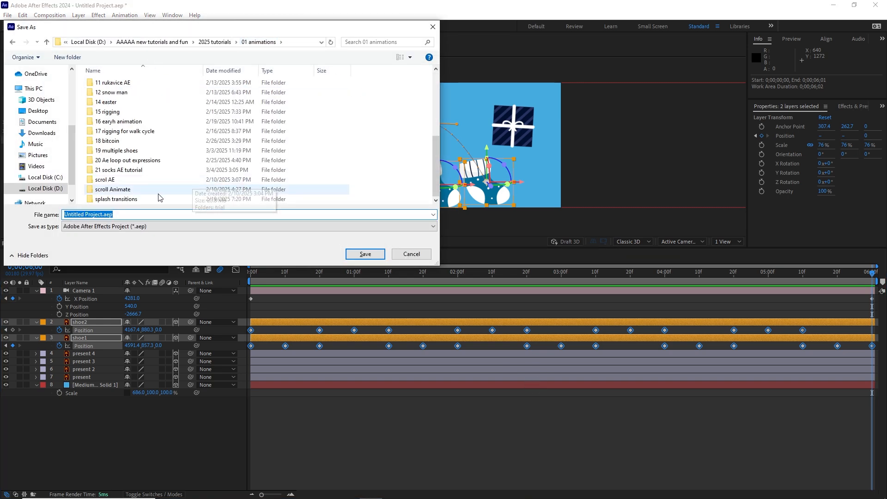
double_click(115, 171)
Create a new folder named AE and save the project in it as Untitled Project.aep
right_click(101, 127)
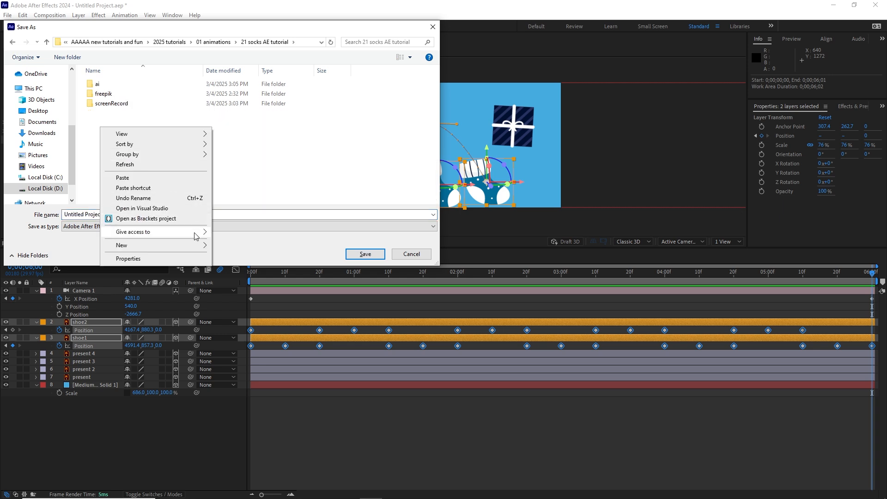
mouse_move(199, 249)
click(231, 300)
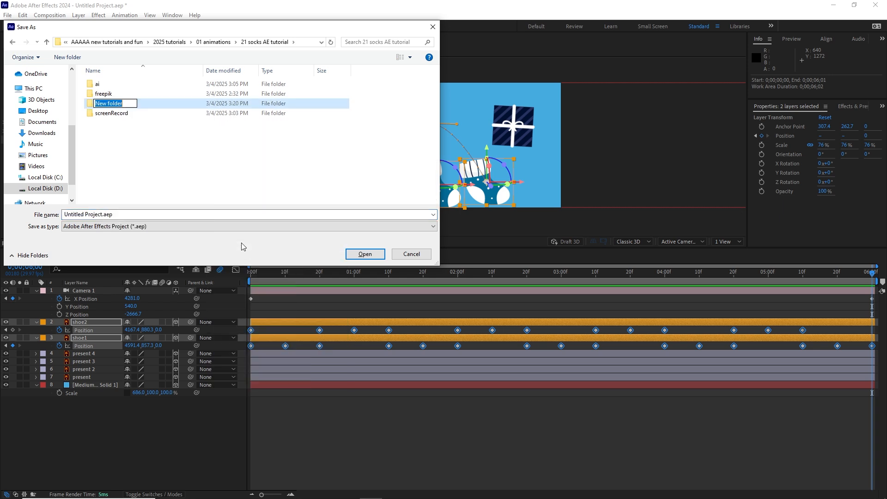
text(AE)
key(Return)
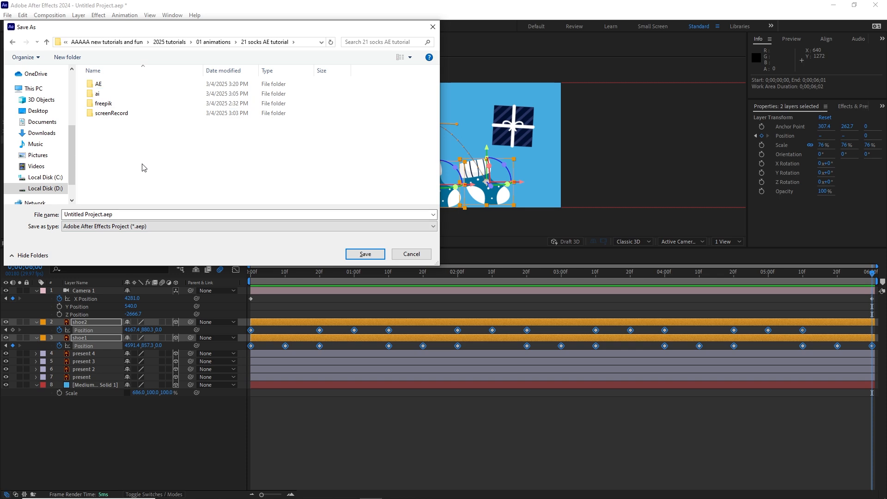
double_click(102, 85)
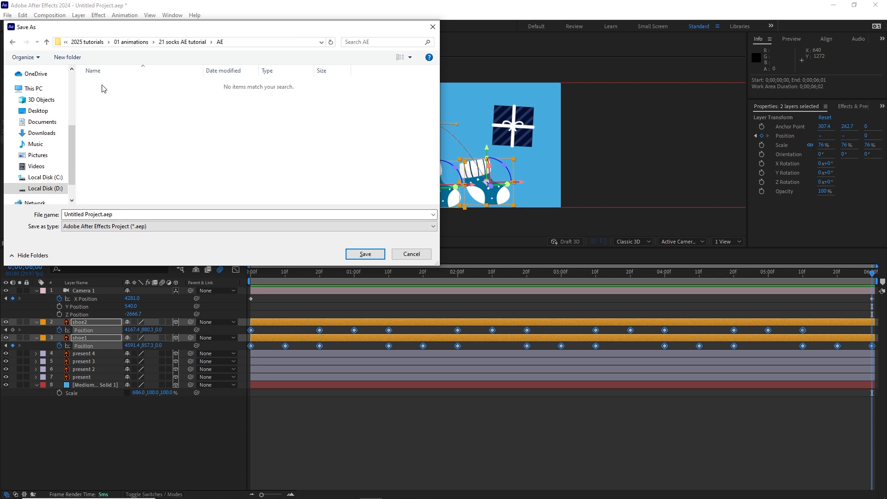
click(364, 254)
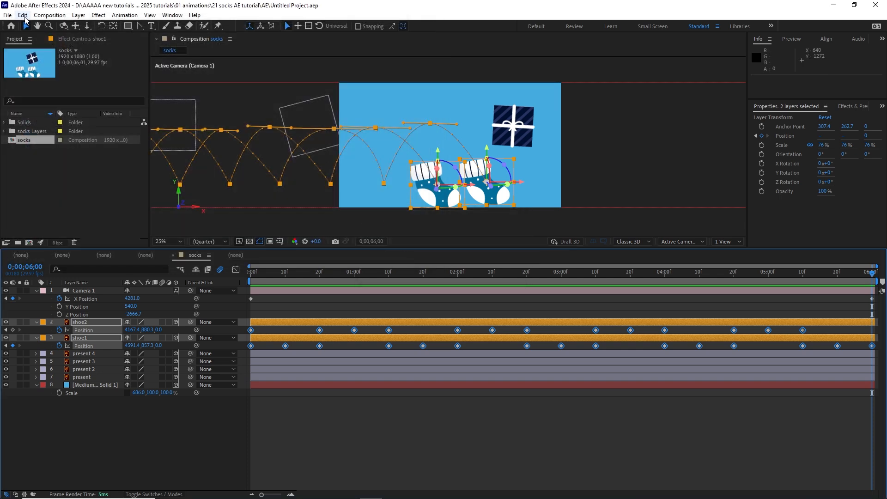
Export the socks composition to the Adobe Media Encoder queue
click(9, 15)
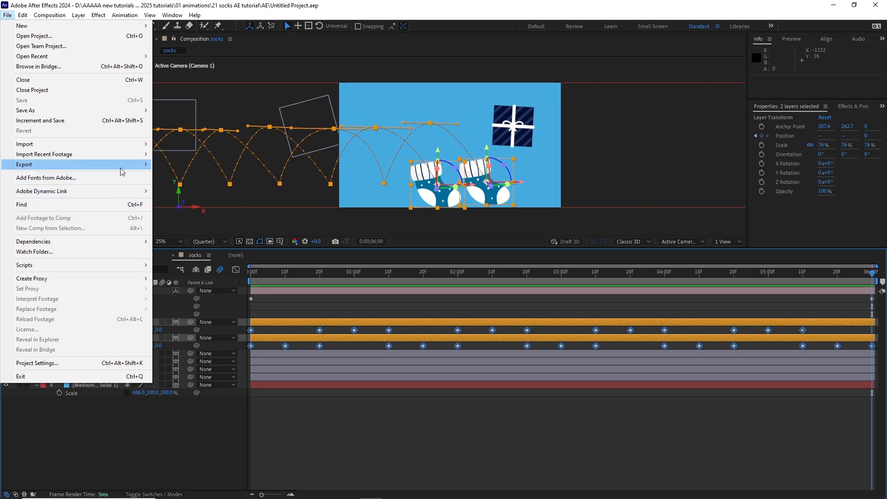
mouse_move(140, 166)
click(202, 164)
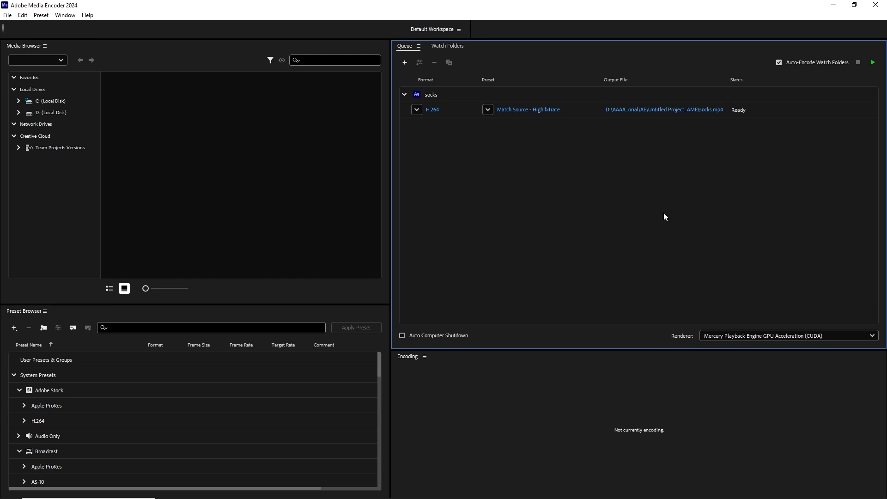
Choose H.264 as the export format for the socks queue item and check the Match Source - High bitrate preset details
click(418, 112)
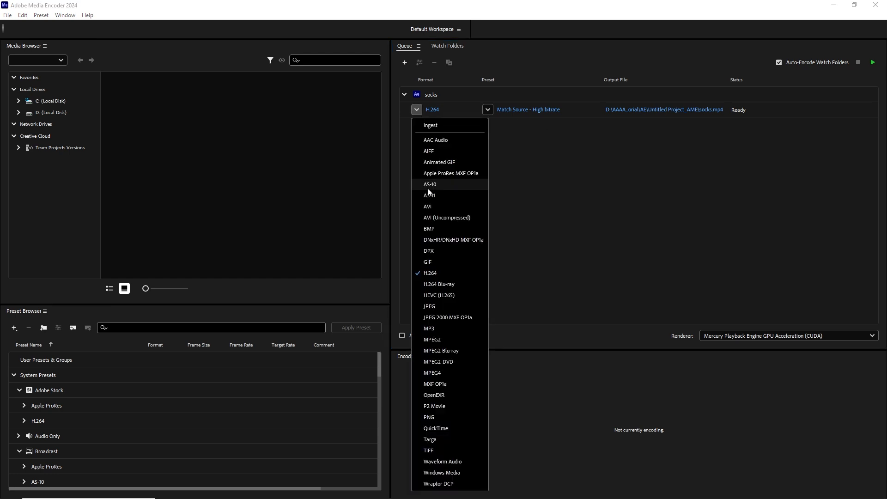
click(428, 278)
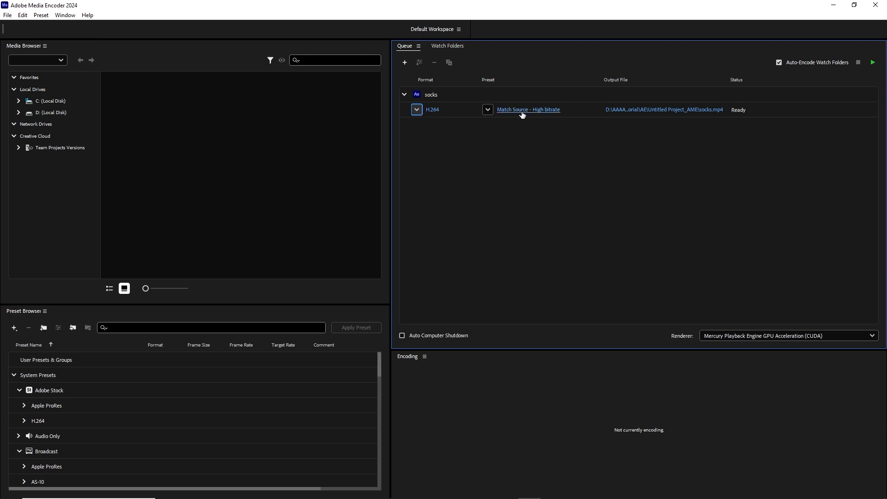
mouse_move(532, 111)
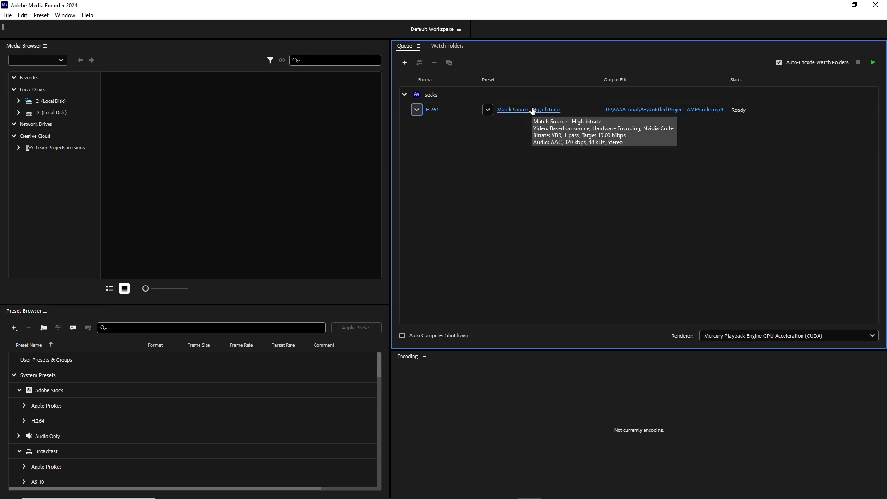
Open the output file location for the queue item and create a folder named render in the 21 socks AE tutorial folder
click(698, 111)
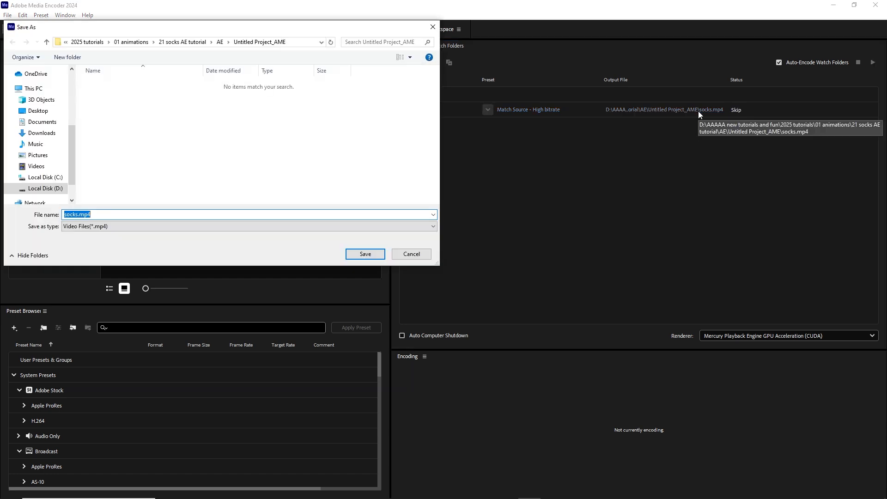
click(182, 42)
right_click(114, 158)
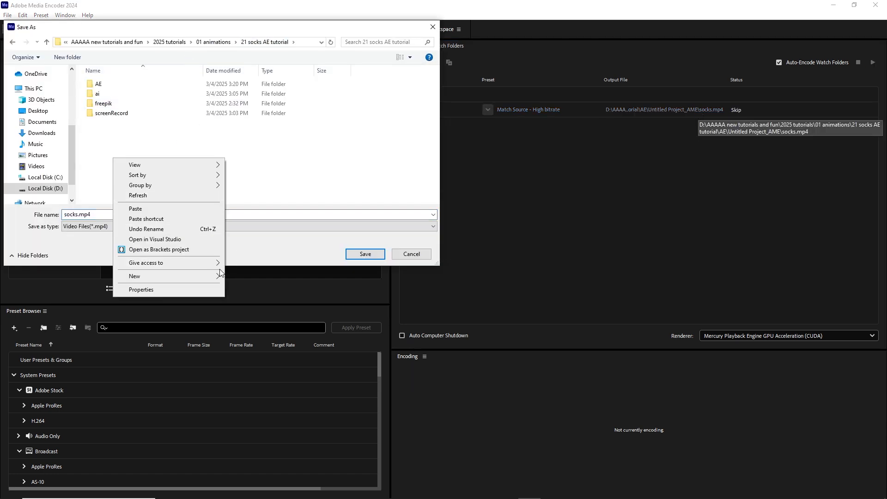
mouse_move(214, 277)
click(252, 277)
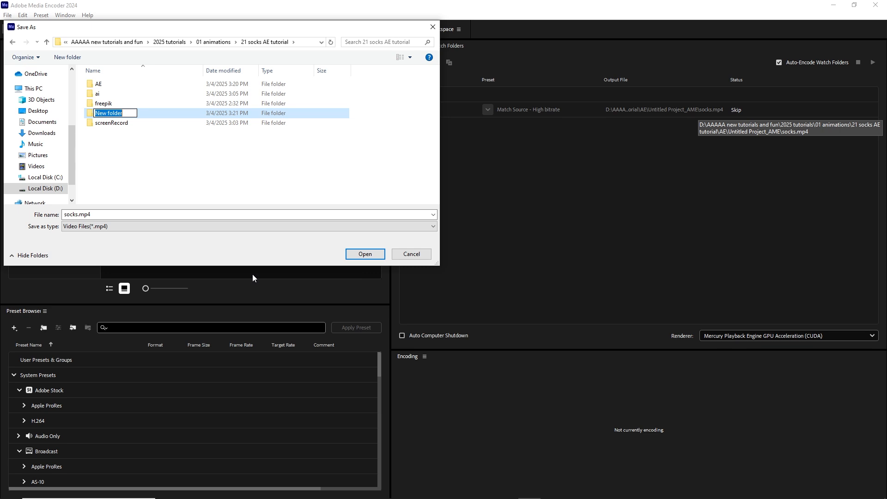
text(render)
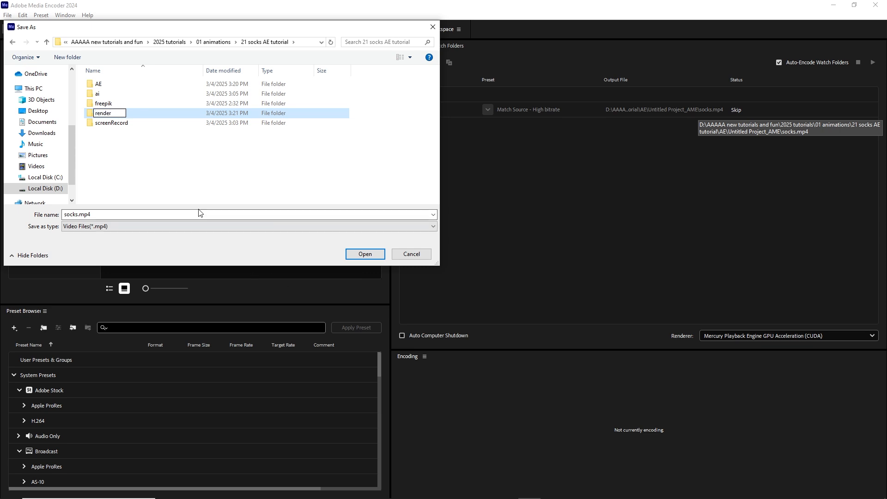
click(167, 174)
Set the output to socks.mp4 inside the render folder and start encoding the queue
double_click(103, 113)
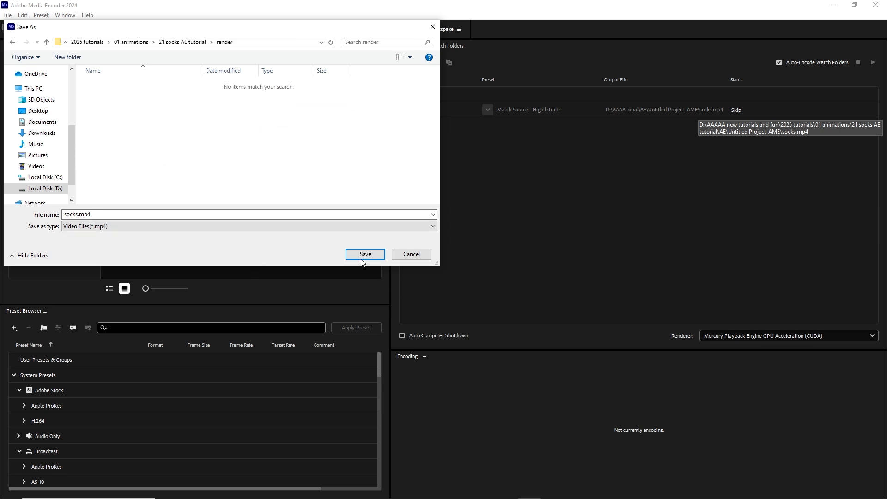
click(365, 254)
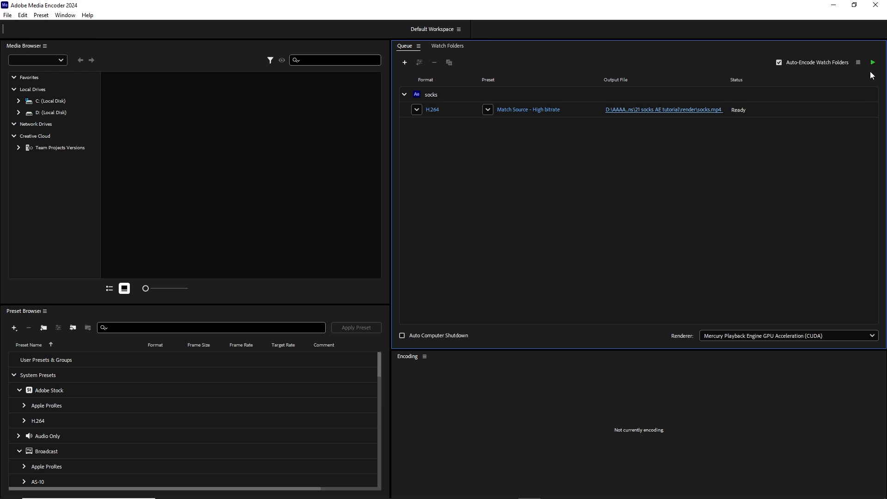
click(873, 63)
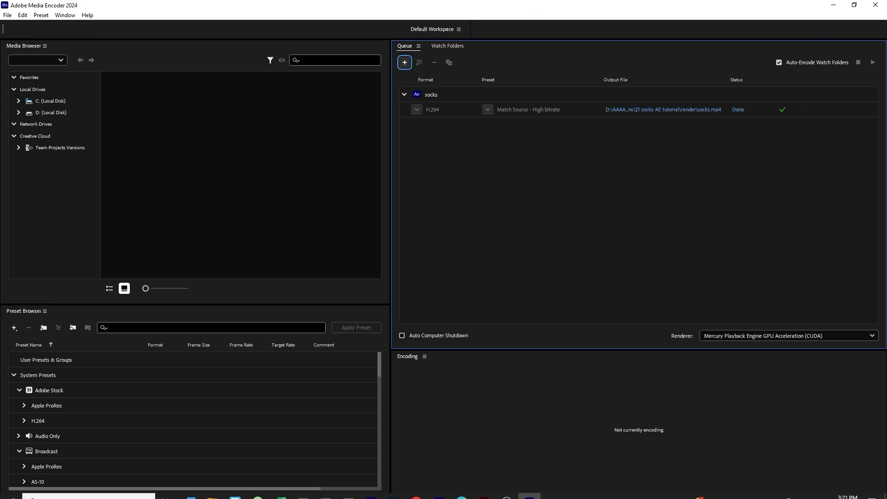
Switch to File Explorer, browse to the render folder of 21 socks AE tutorial and play the exported socks.mp4
click(212, 489)
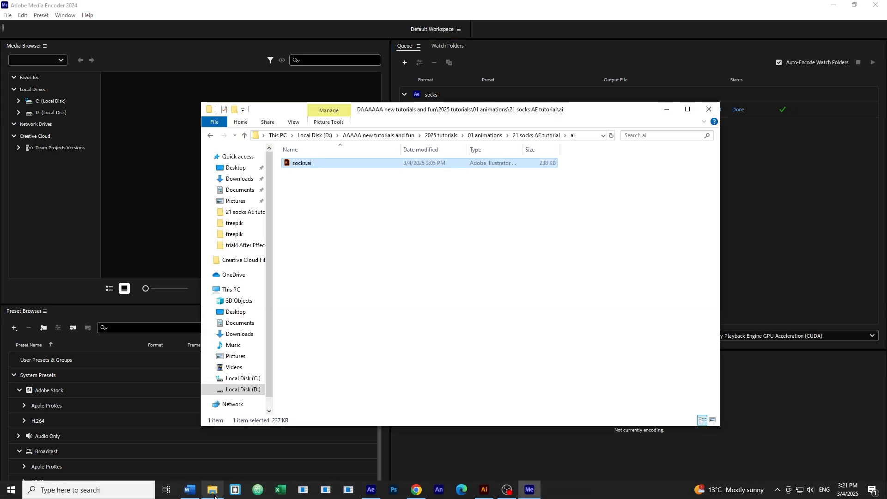
click(485, 135)
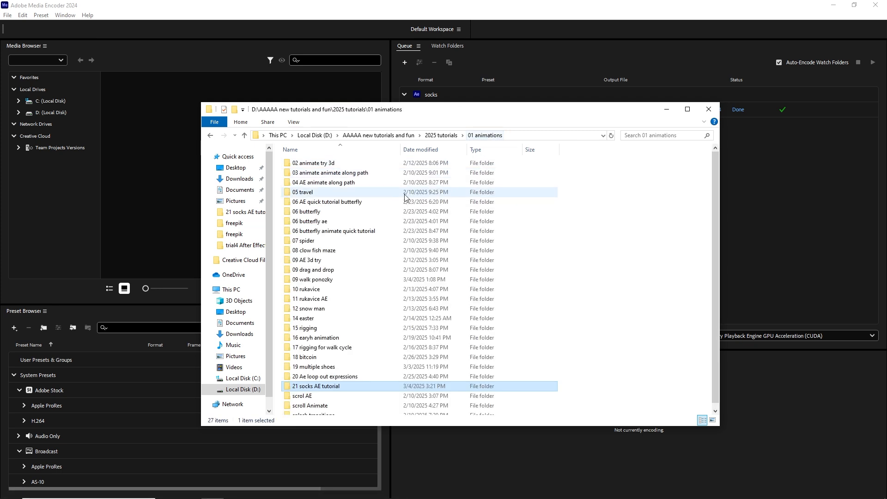
double_click(318, 388)
double_click(309, 192)
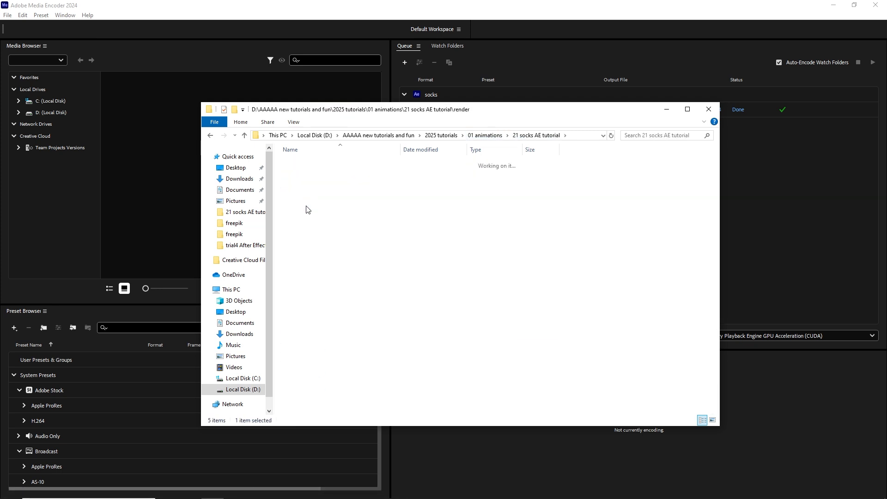
double_click(305, 171)
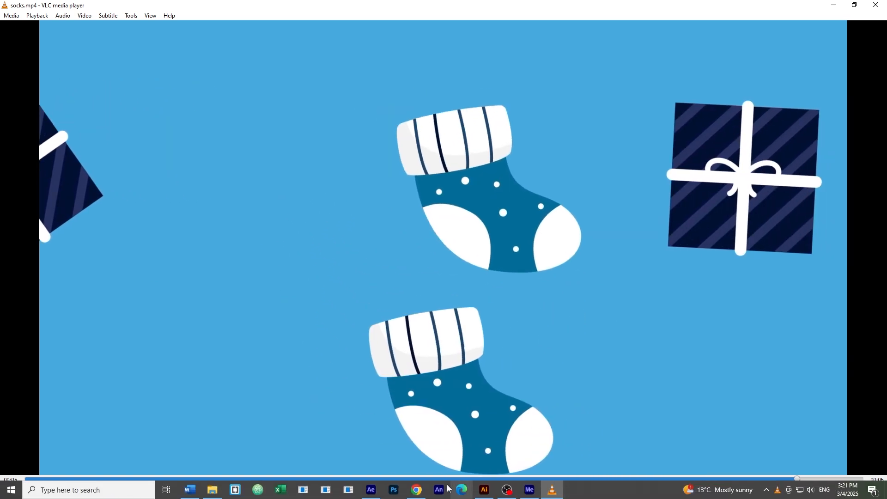
Switch to After Effects, enable motion blur on the shoe1 and shoe2 layers and preview the animation from the first frame
click(372, 490)
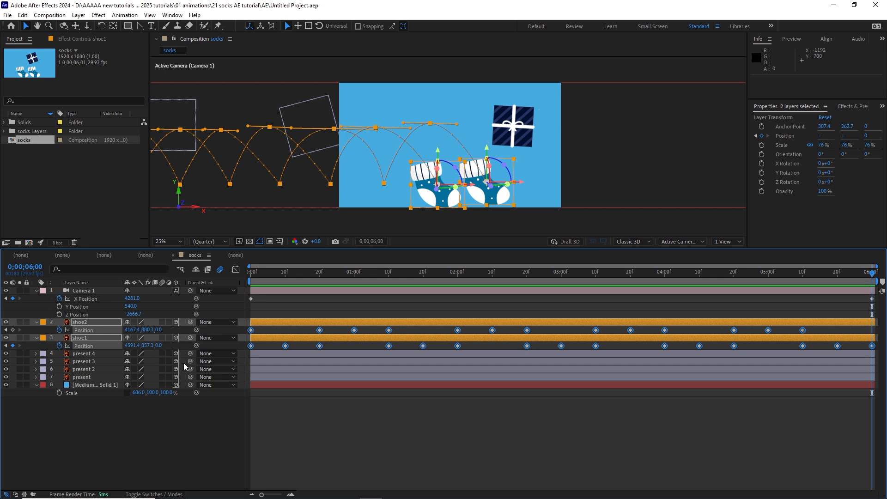
click(163, 322)
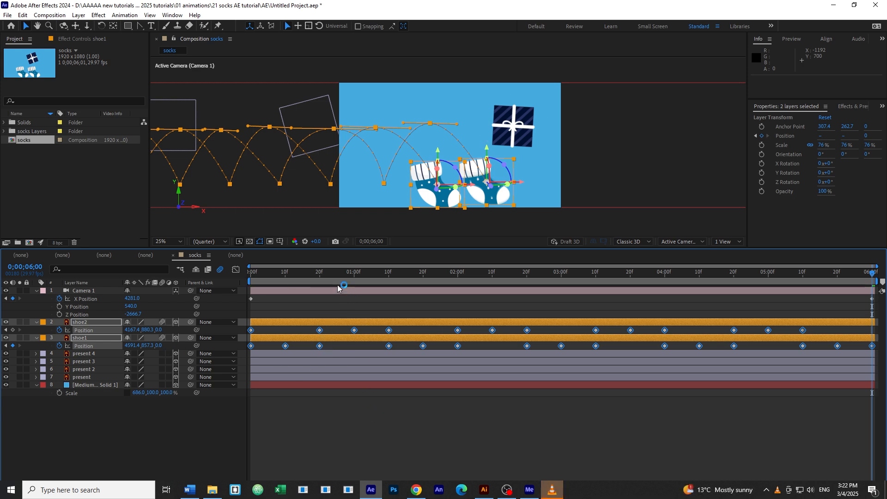
drag(301, 278, 229, 276)
key(space)
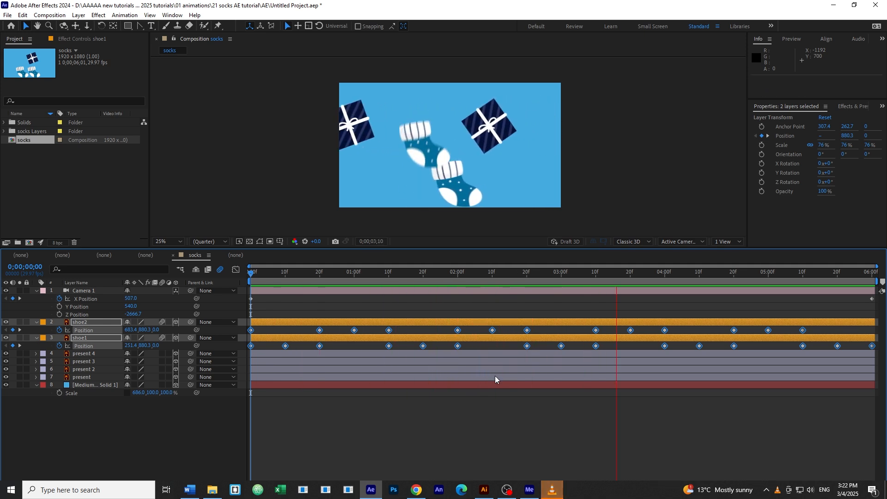
key(space)
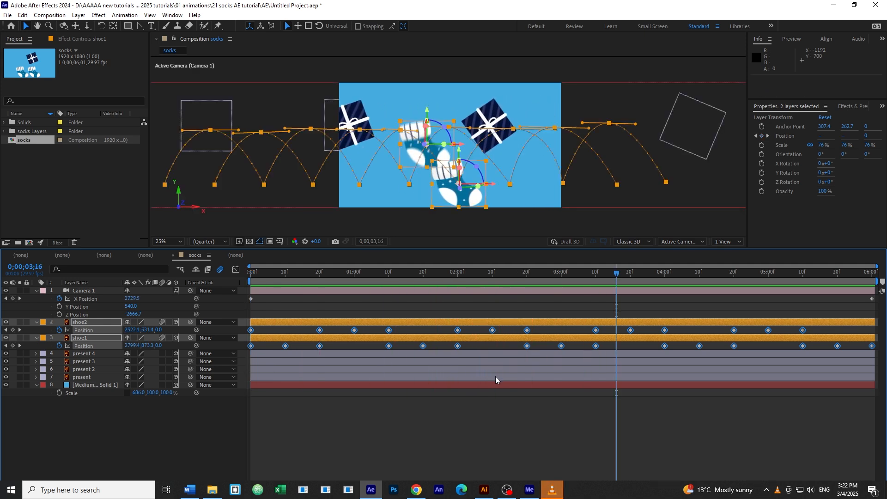